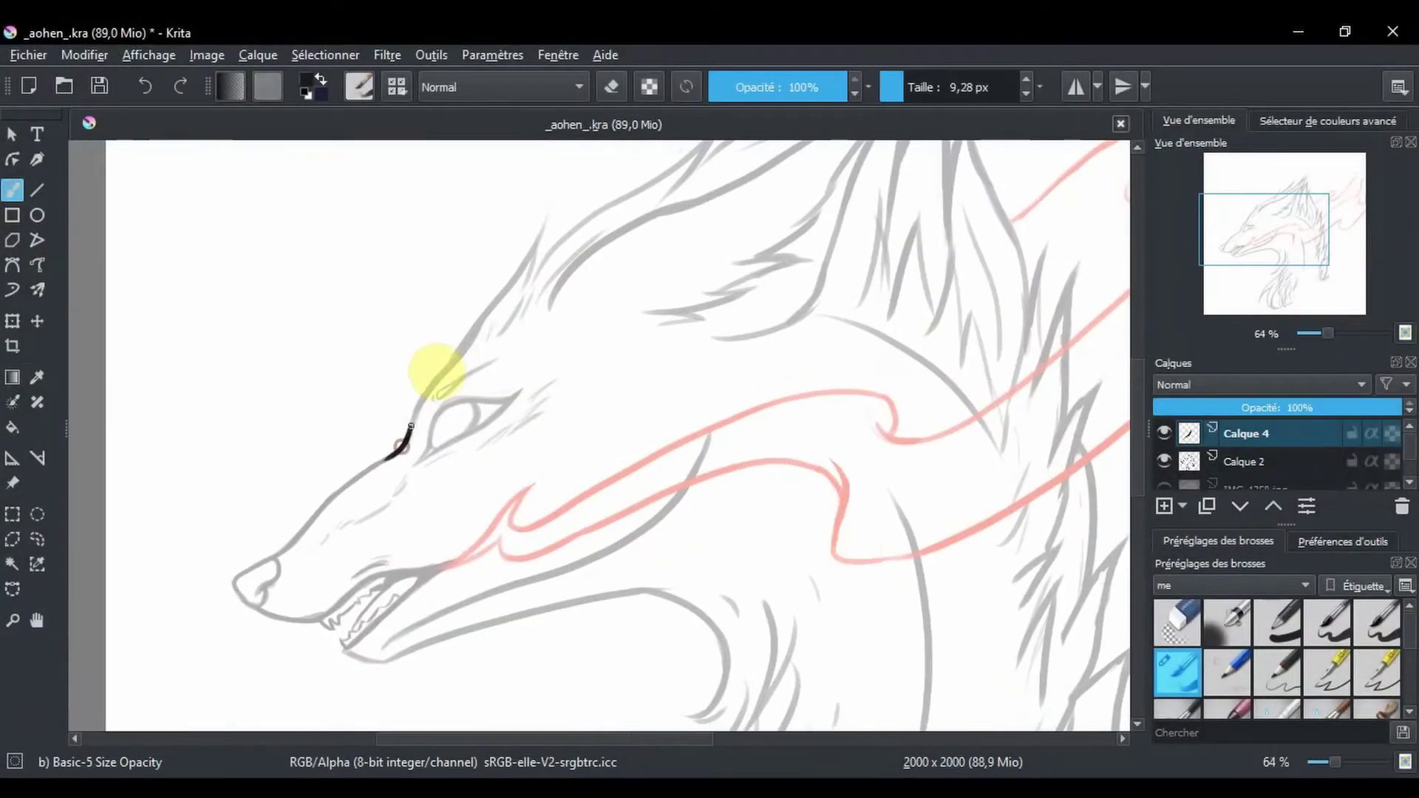
# Ink the forehead outline, the nose tip and the lower jaw line.
pyautogui.moveTo(411, 427); pyautogui.dragTo(475, 331)
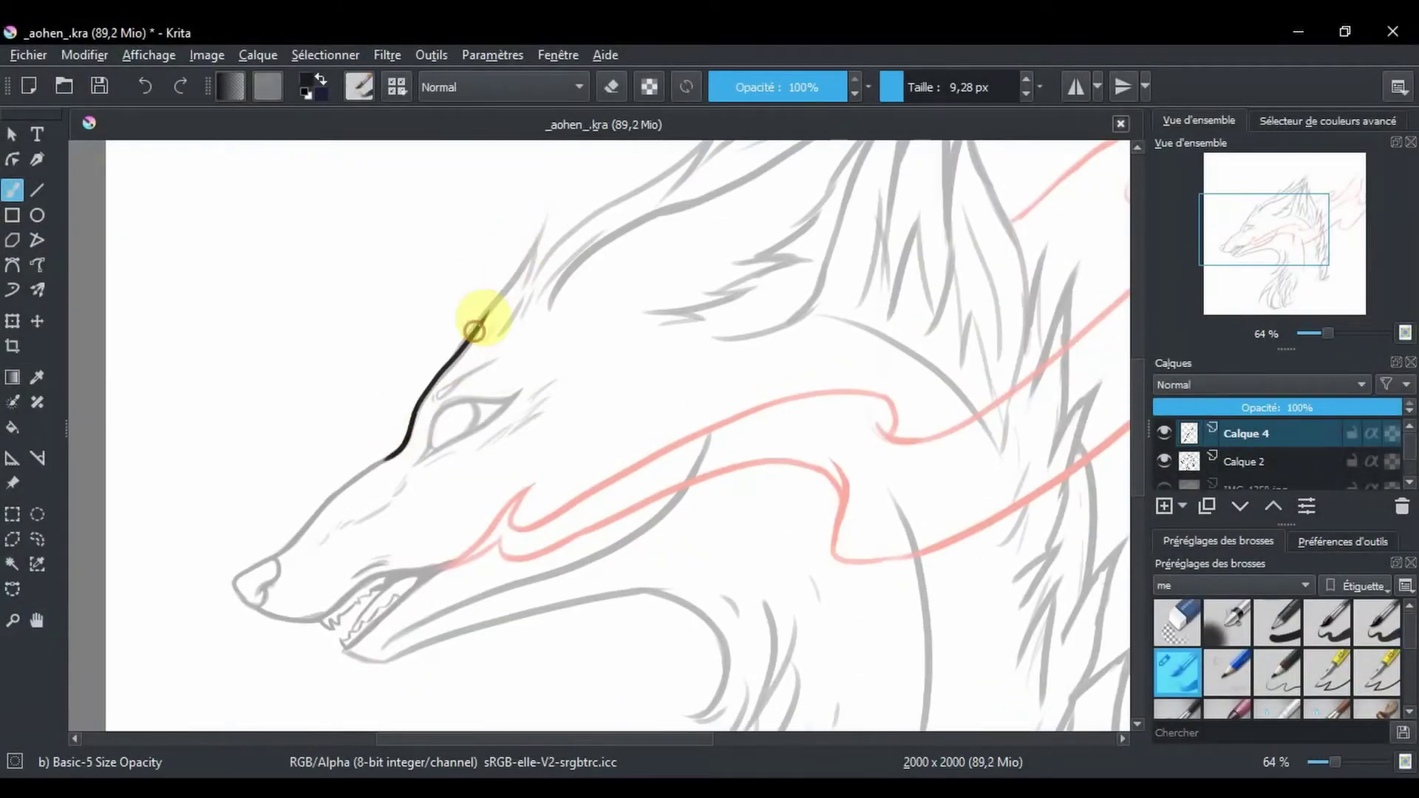
pyautogui.moveTo(392, 449); pyautogui.dragTo(359, 495)
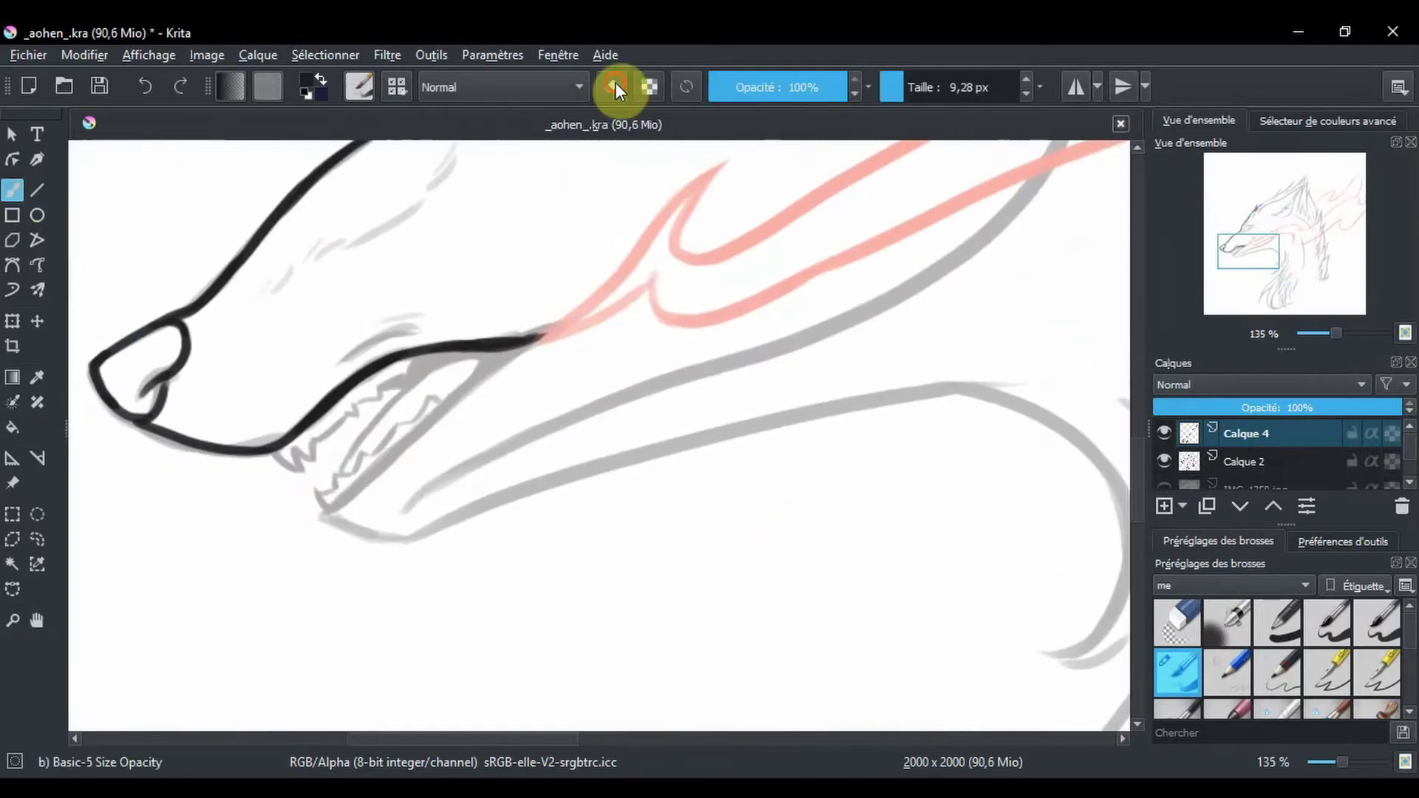
pyautogui.moveTo(328, 508); pyautogui.dragTo(464, 384)
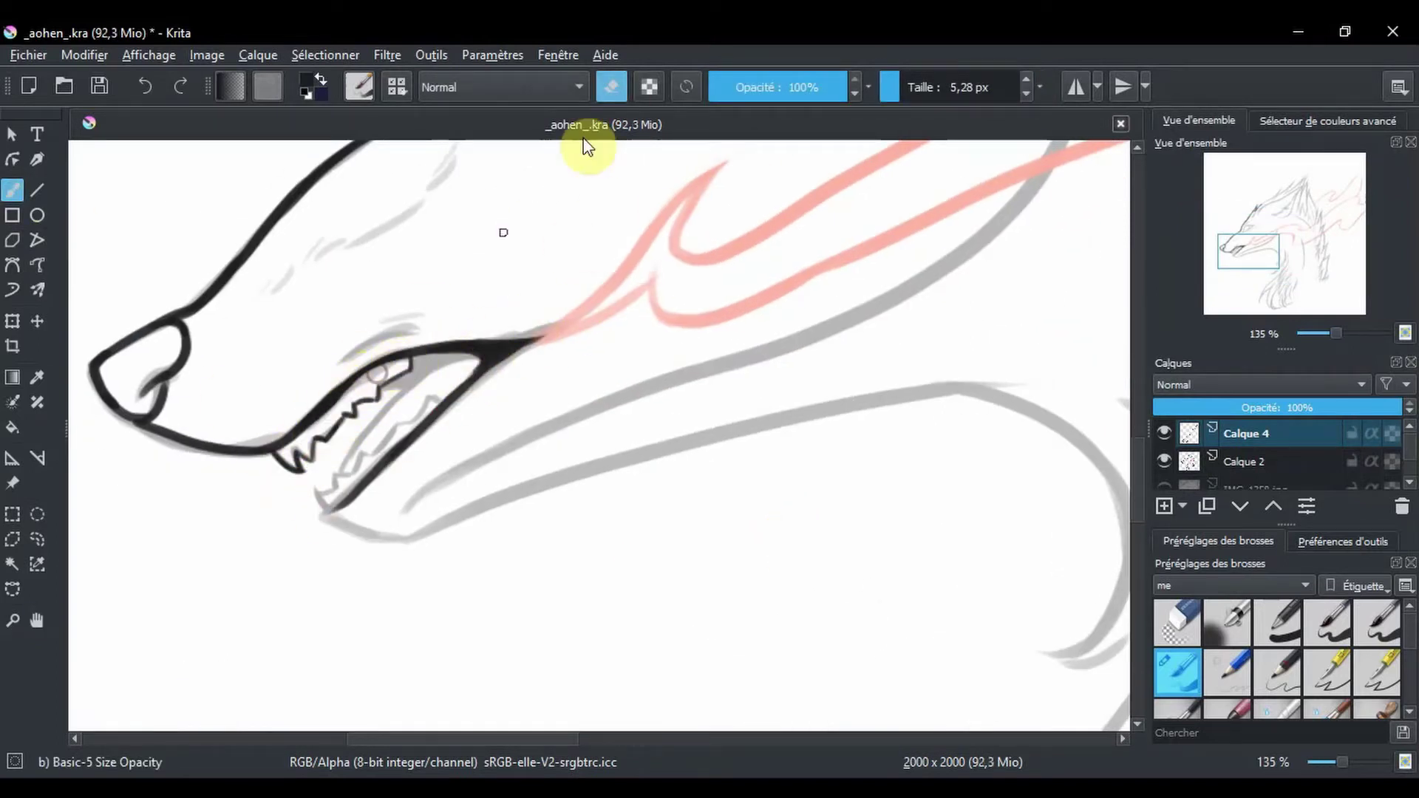
# Raise the brush to 9.28 px and ink the jaw and outer neck outline.
pyautogui.click(1028, 76)
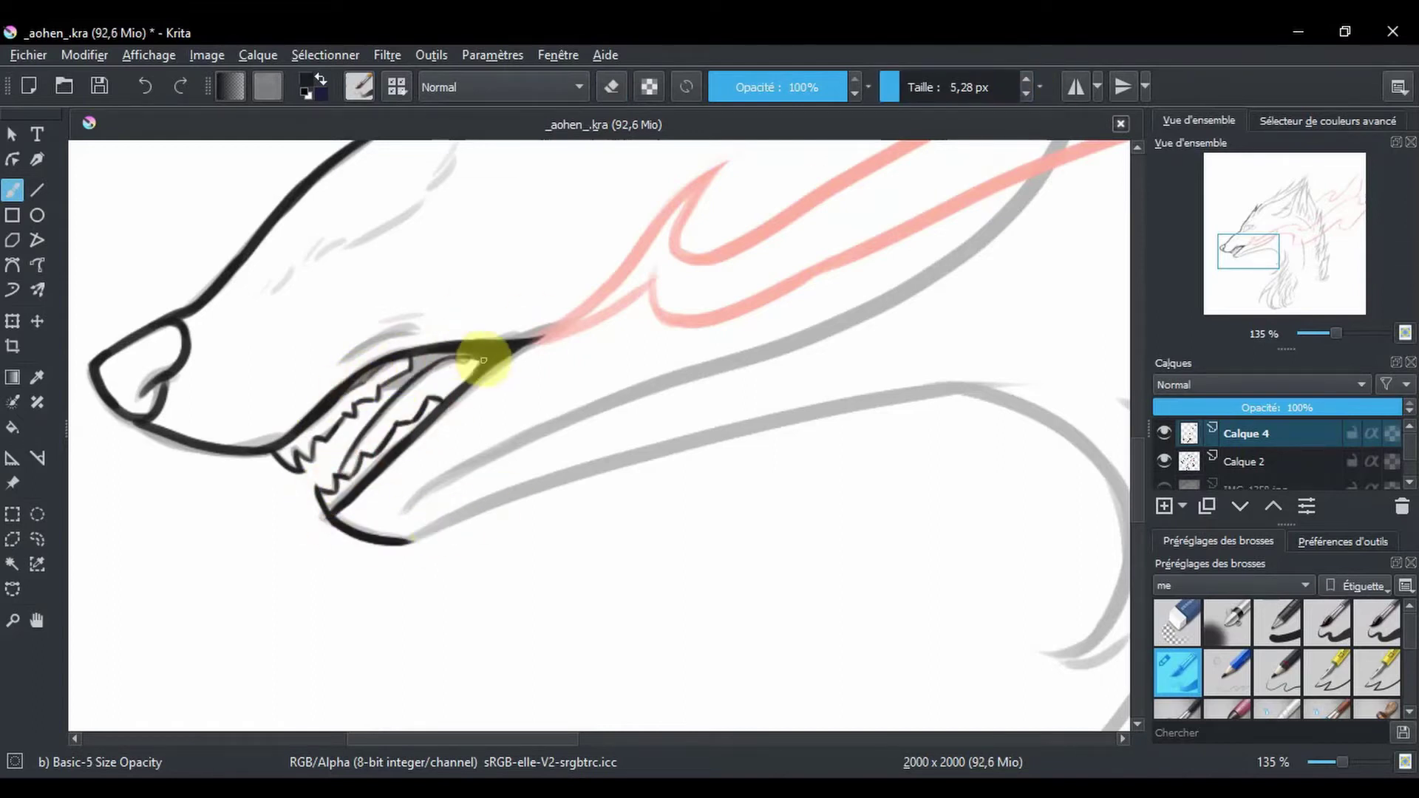
pyautogui.press('-')
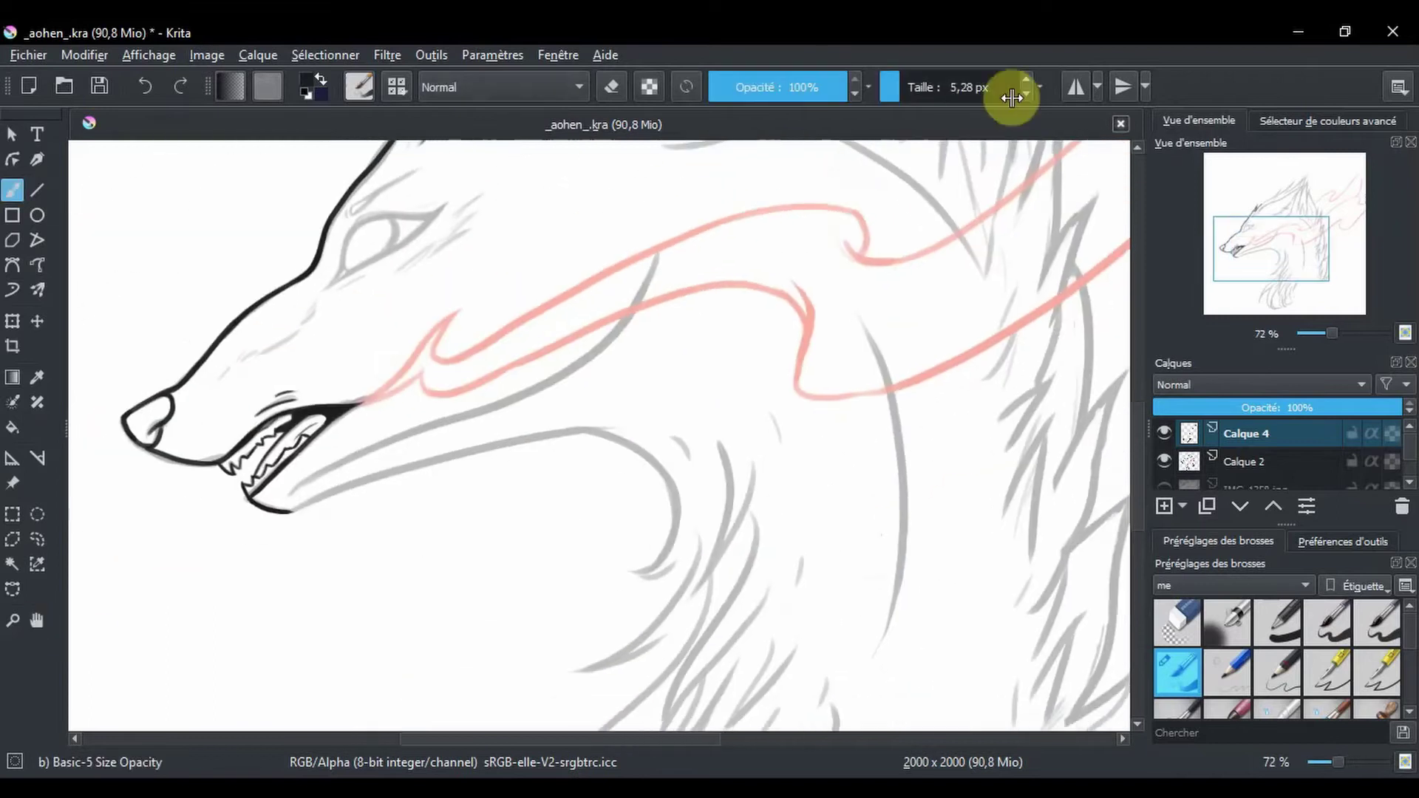
pyautogui.click(1025, 80)
pyautogui.moveTo(255, 510)
pyautogui.mouseDown()
pyautogui.moveTo(564, 423)
pyautogui.moveTo(636, 577)
pyautogui.mouseUp()
pyautogui.moveTo(583, 669); pyautogui.dragTo(712, 570)
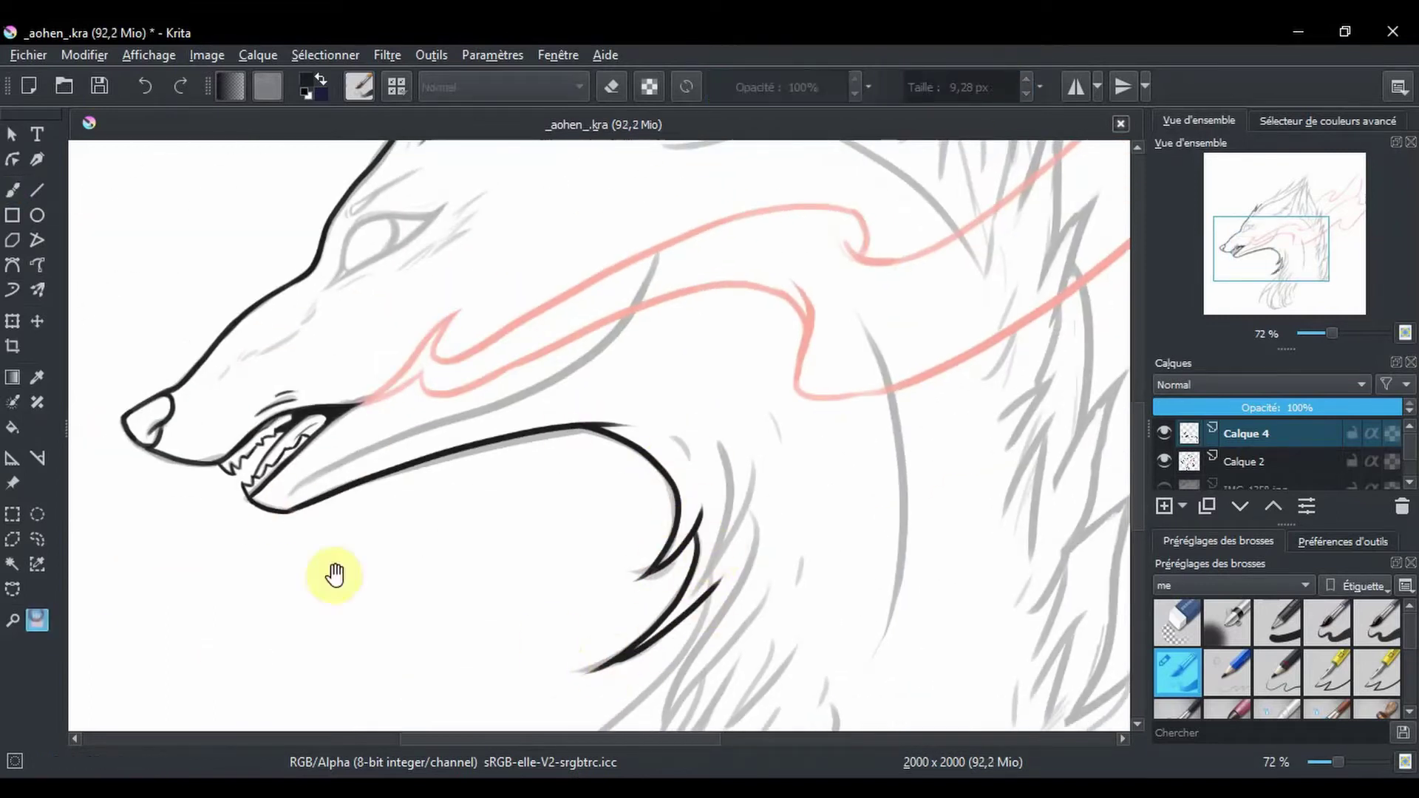
pyautogui.moveTo(333, 576); pyautogui.dragTo(170, 310)
pyautogui.moveTo(547, 340)
pyautogui.mouseDown()
pyautogui.moveTo(364, 665)
pyautogui.moveTo(436, 411)
pyautogui.mouseUp()
pyautogui.moveTo(522, 539); pyautogui.dragTo(340, 636)
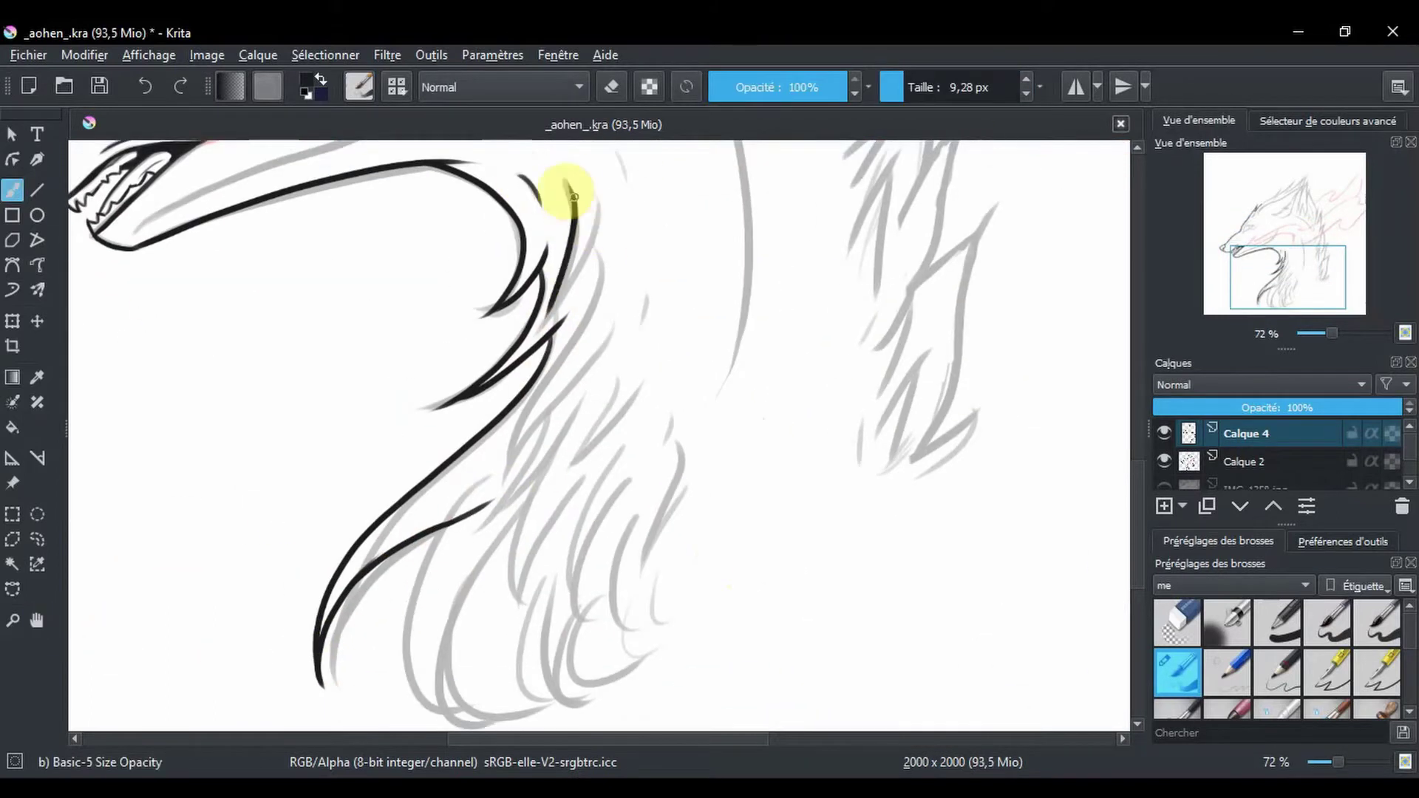
# Ink long fur strokes running down the neck and onto the chest.
pyautogui.moveTo(595, 195); pyautogui.dragTo(551, 314)
pyautogui.moveTo(605, 262); pyautogui.dragTo(502, 480)
pyautogui.moveTo(499, 484); pyautogui.dragTo(619, 326)
pyautogui.moveTo(548, 435); pyautogui.dragTo(473, 715)
pyautogui.moveTo(562, 436); pyautogui.dragTo(483, 706)
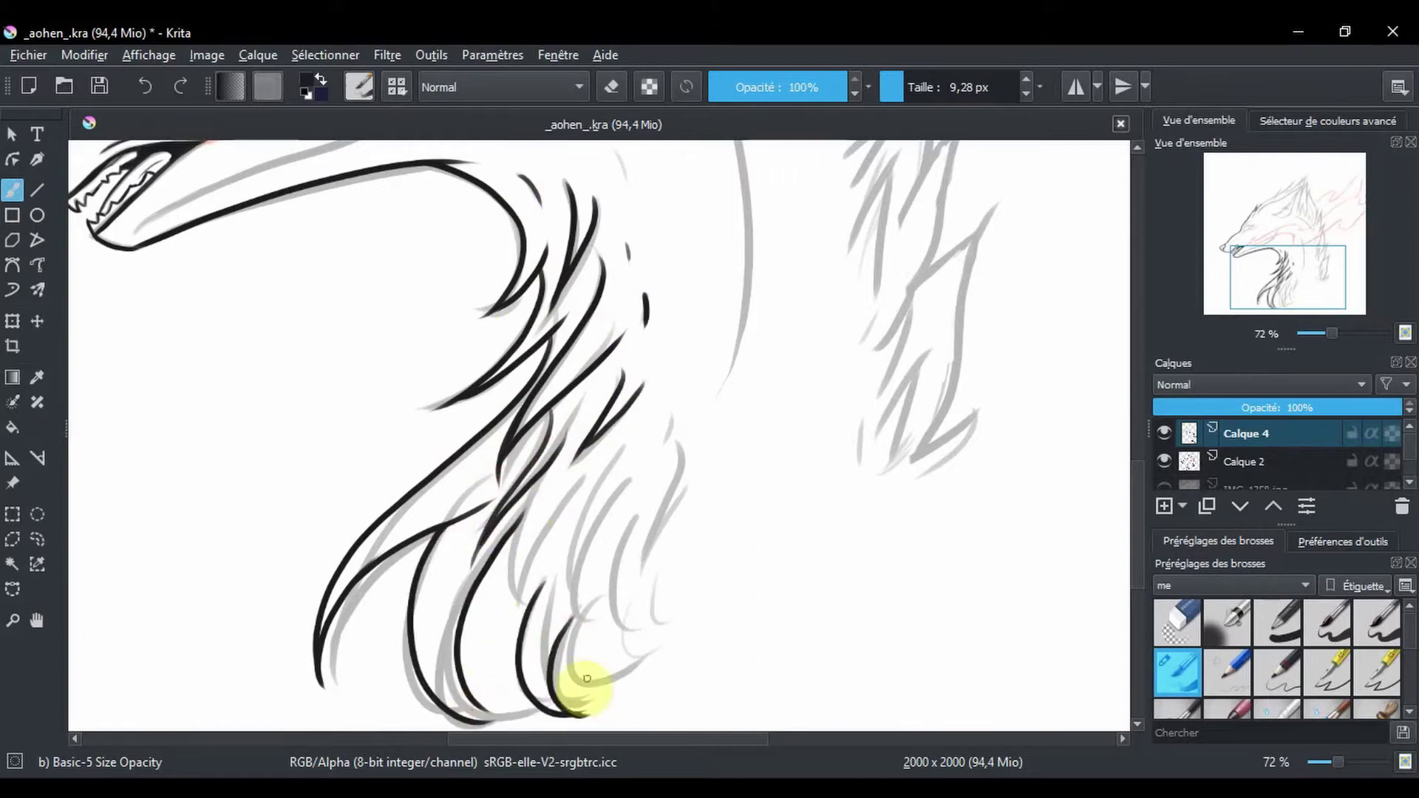
pyautogui.moveTo(562, 665)
pyautogui.mouseDown()
pyautogui.moveTo(623, 484)
pyautogui.moveTo(658, 634)
pyautogui.mouseUp()
pyautogui.moveTo(628, 503); pyautogui.dragTo(562, 621)
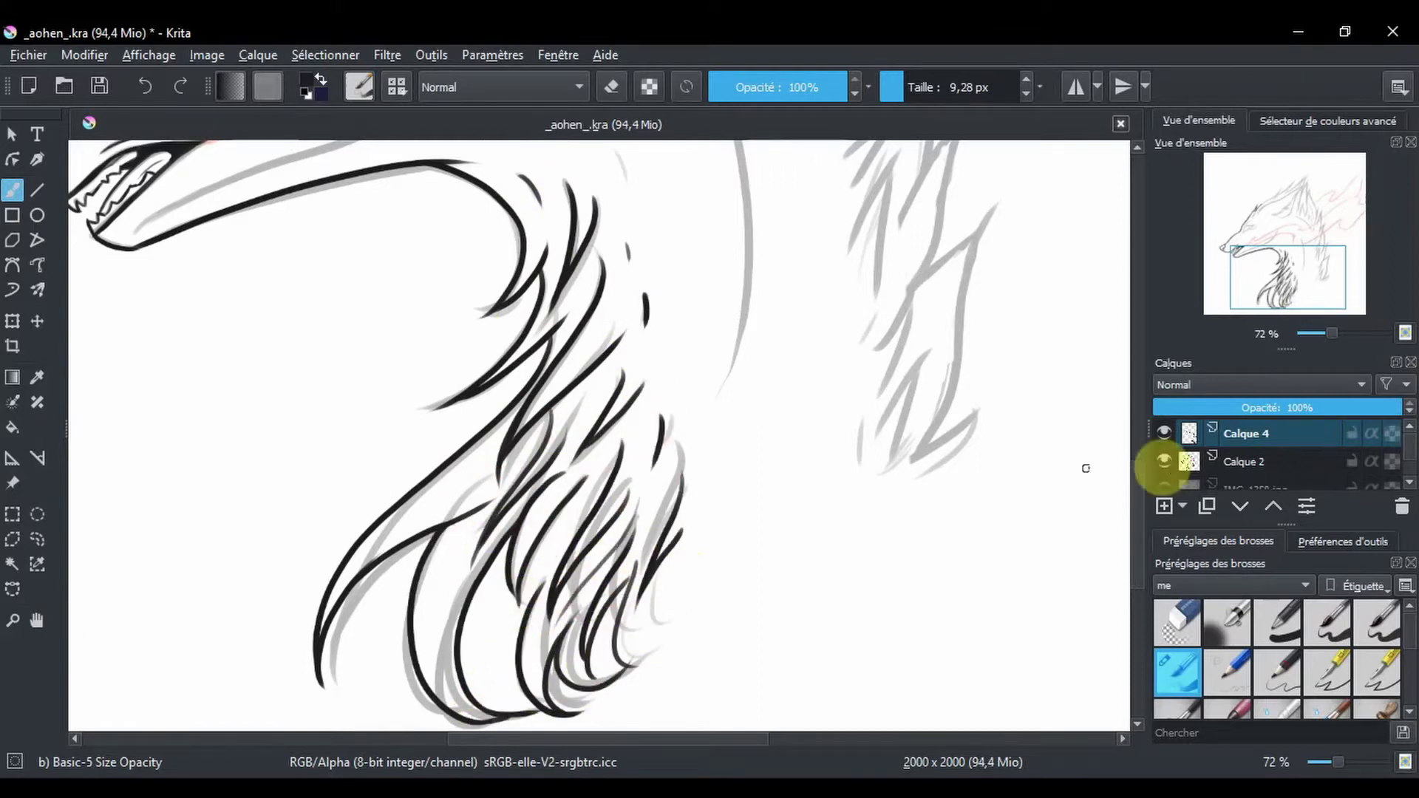
# Hide the sketch layer to check the lines, erase a stray chest mark, then show it.
pyautogui.click(1164, 461)
pyautogui.press('e')
pyautogui.moveTo(510, 555); pyautogui.dragTo(530, 520)
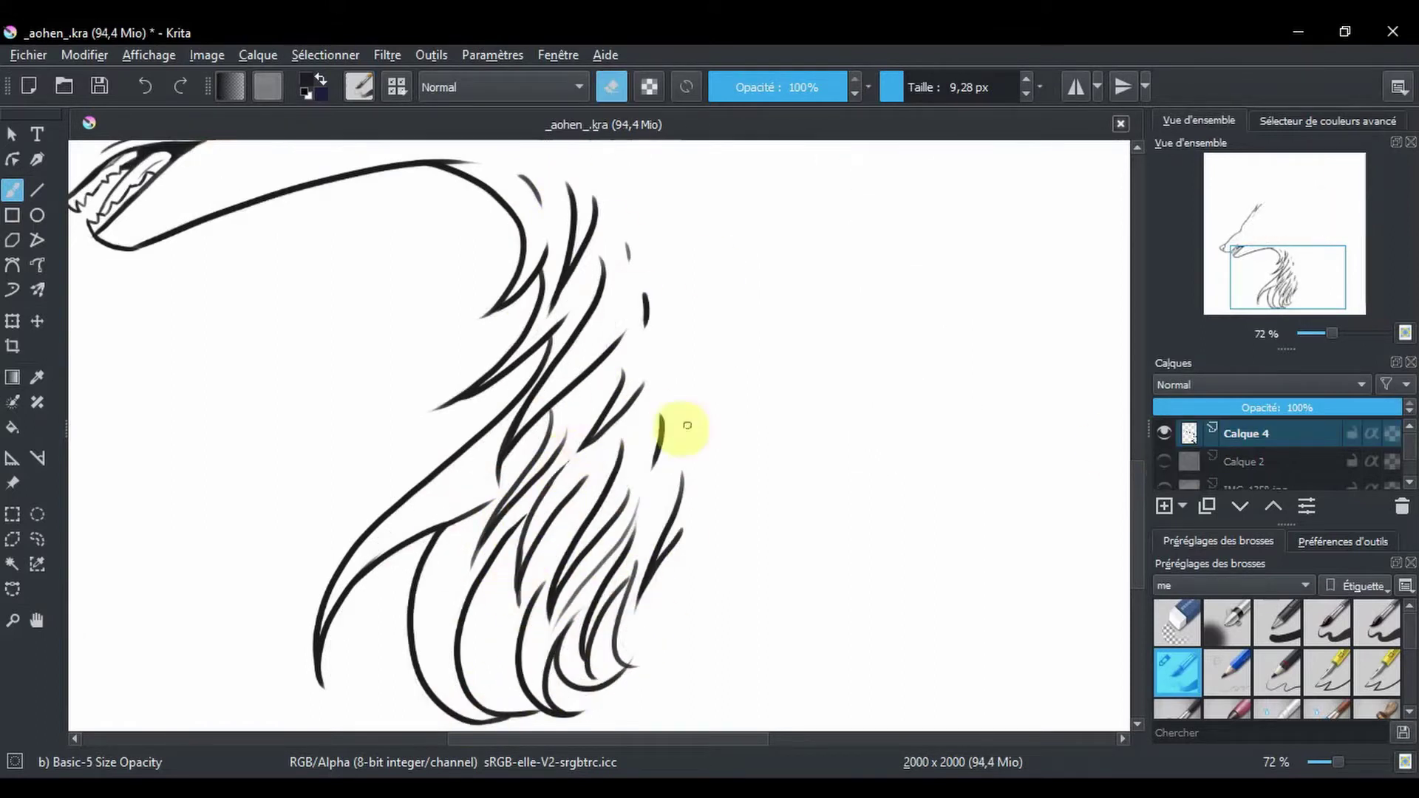
pyautogui.click(1164, 461)
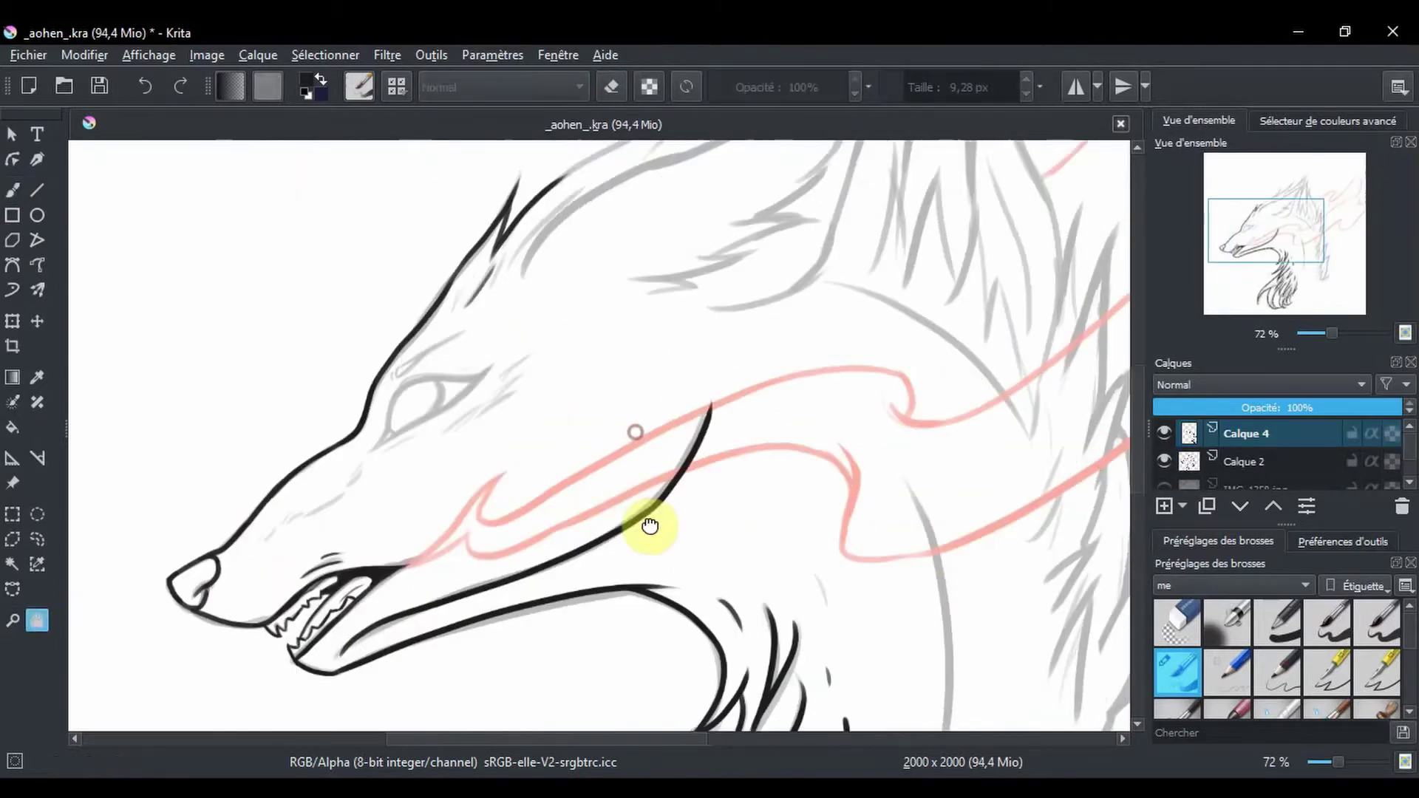
# Ink the inner ear fur, tufts under its base, and the ear's top and back edges.
pyautogui.moveTo(471, 488); pyautogui.dragTo(532, 480)
pyautogui.moveTo(517, 455); pyautogui.dragTo(585, 363)
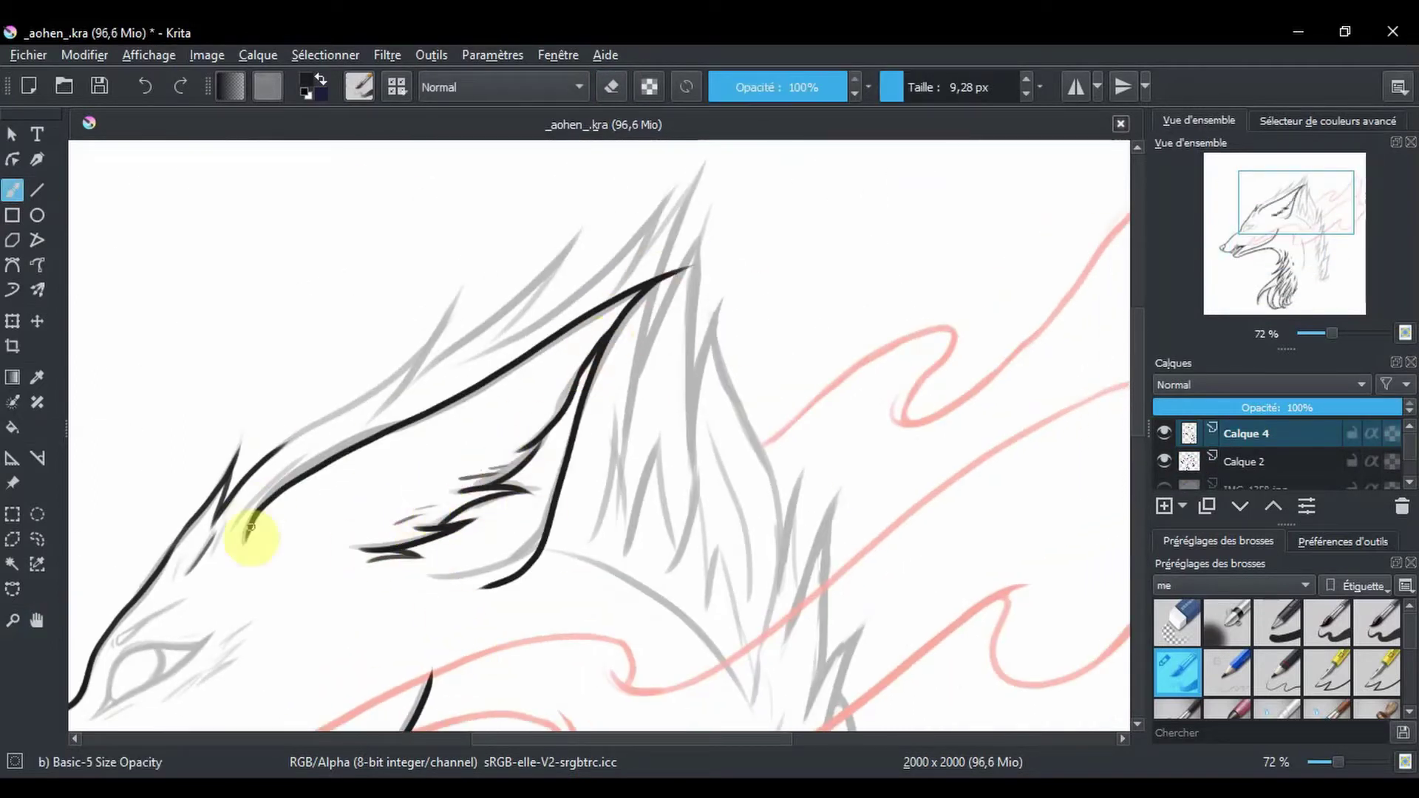
pyautogui.moveTo(240, 547)
pyautogui.mouseDown()
pyautogui.moveTo(253, 517)
pyautogui.moveTo(268, 544)
pyautogui.mouseUp()
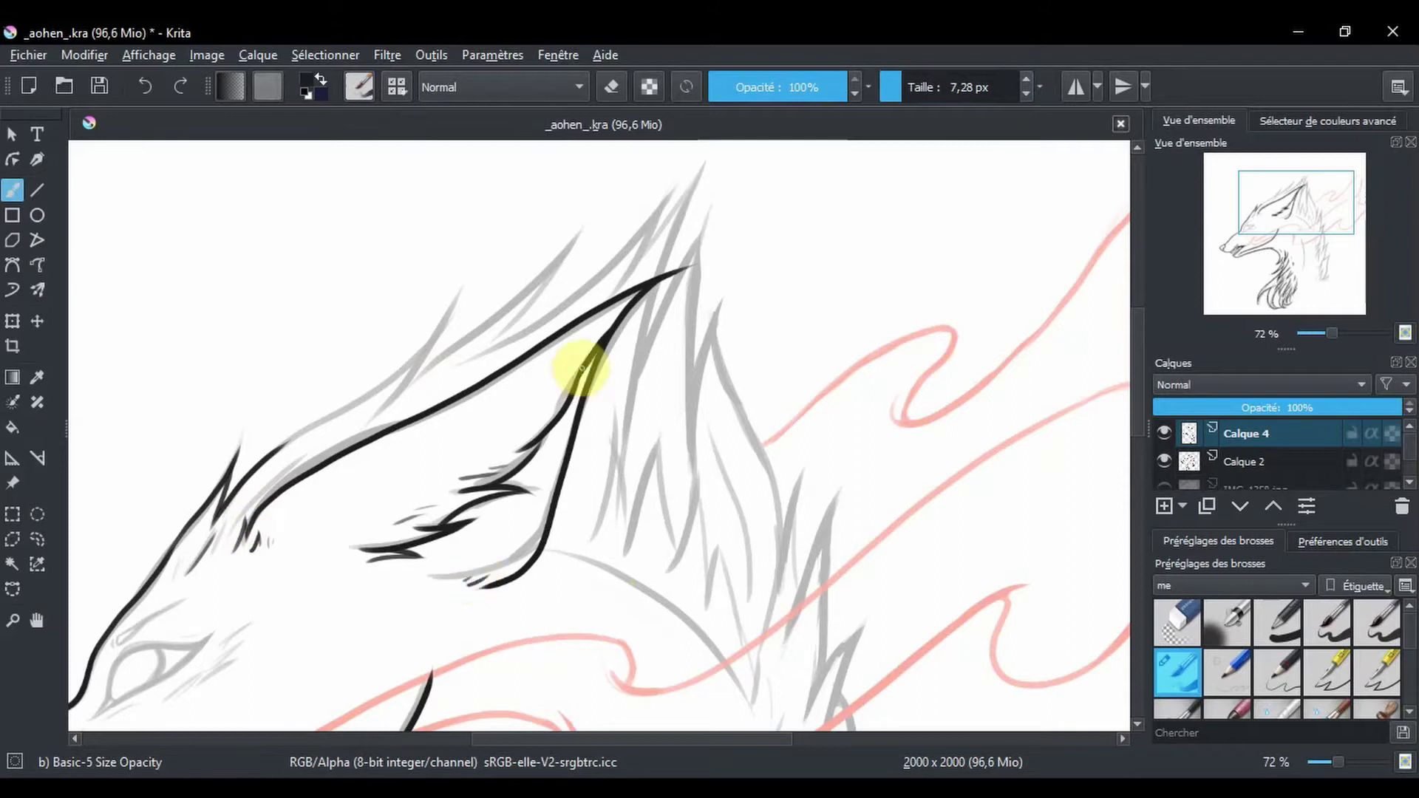
pyautogui.moveTo(401, 388); pyautogui.dragTo(573, 235)
pyautogui.moveTo(473, 354); pyautogui.dragTo(656, 228)
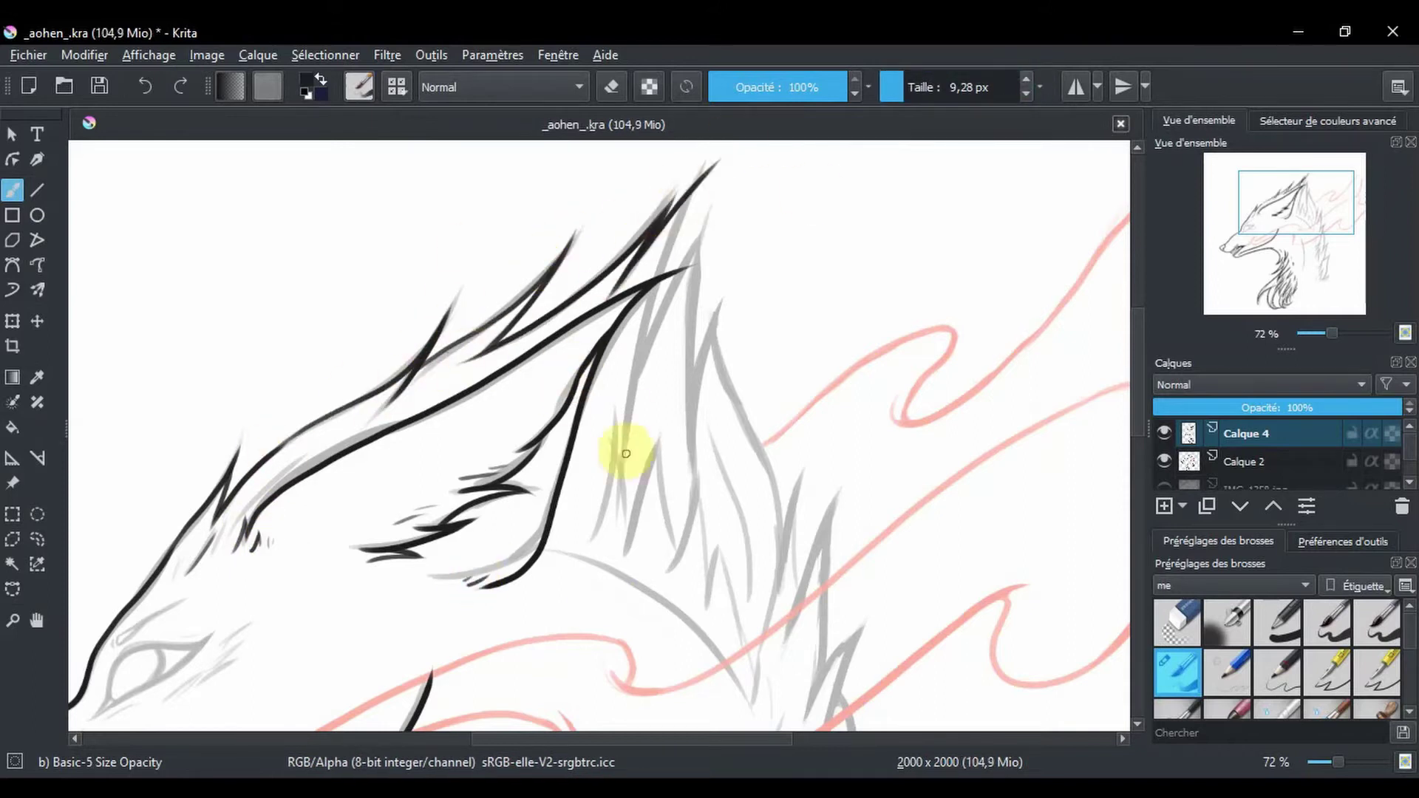
pyautogui.moveTo(626, 453); pyautogui.dragTo(702, 177)
pyautogui.moveTo(717, 225); pyautogui.dragTo(697, 459)
# Ink spiky fur strokes along the ear's right side.
pyautogui.moveTo(819, 458); pyautogui.dragTo(780, 617)
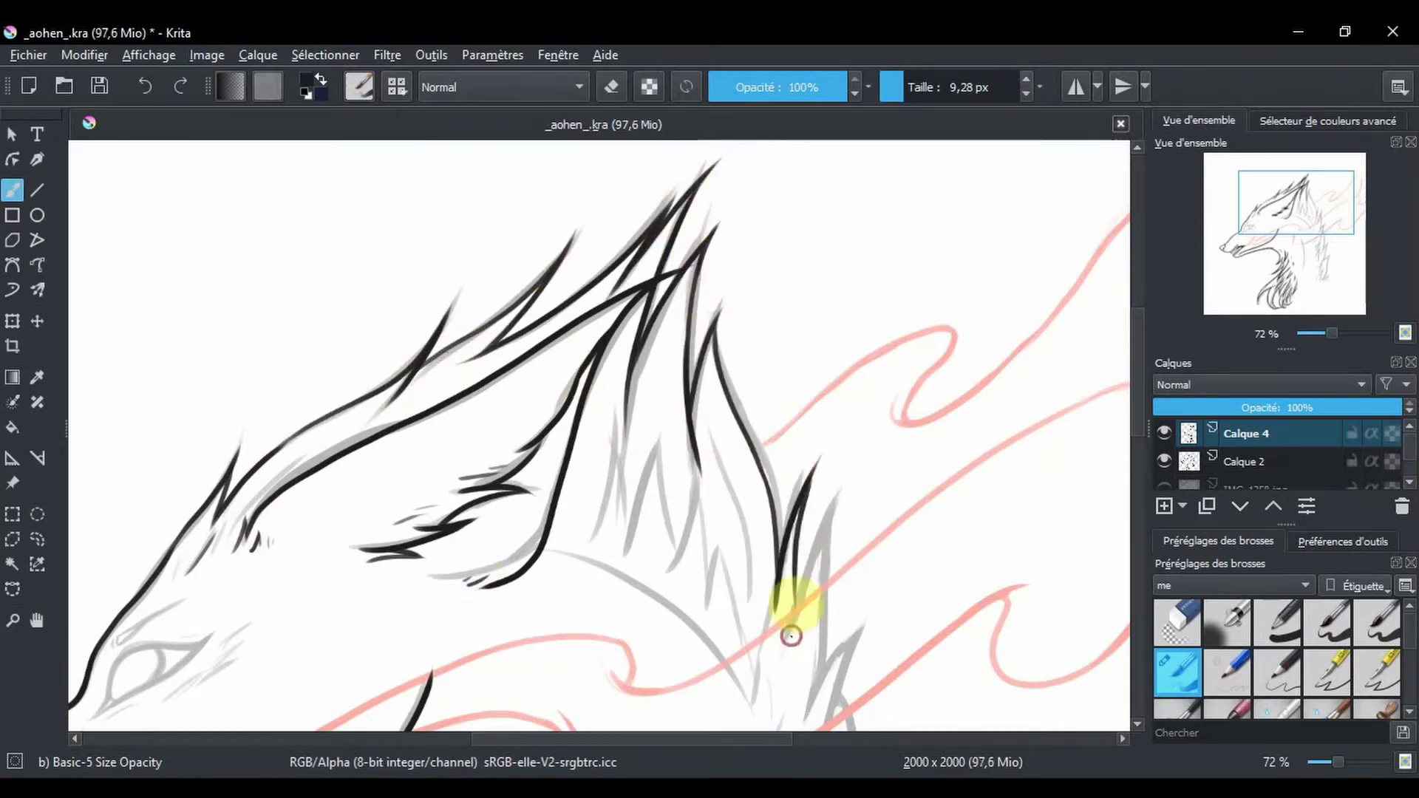
pyautogui.moveTo(615, 390); pyautogui.dragTo(624, 525)
pyautogui.moveTo(669, 466)
pyautogui.mouseDown()
pyautogui.moveTo(710, 577)
pyautogui.moveTo(748, 621)
pyautogui.mouseUp()
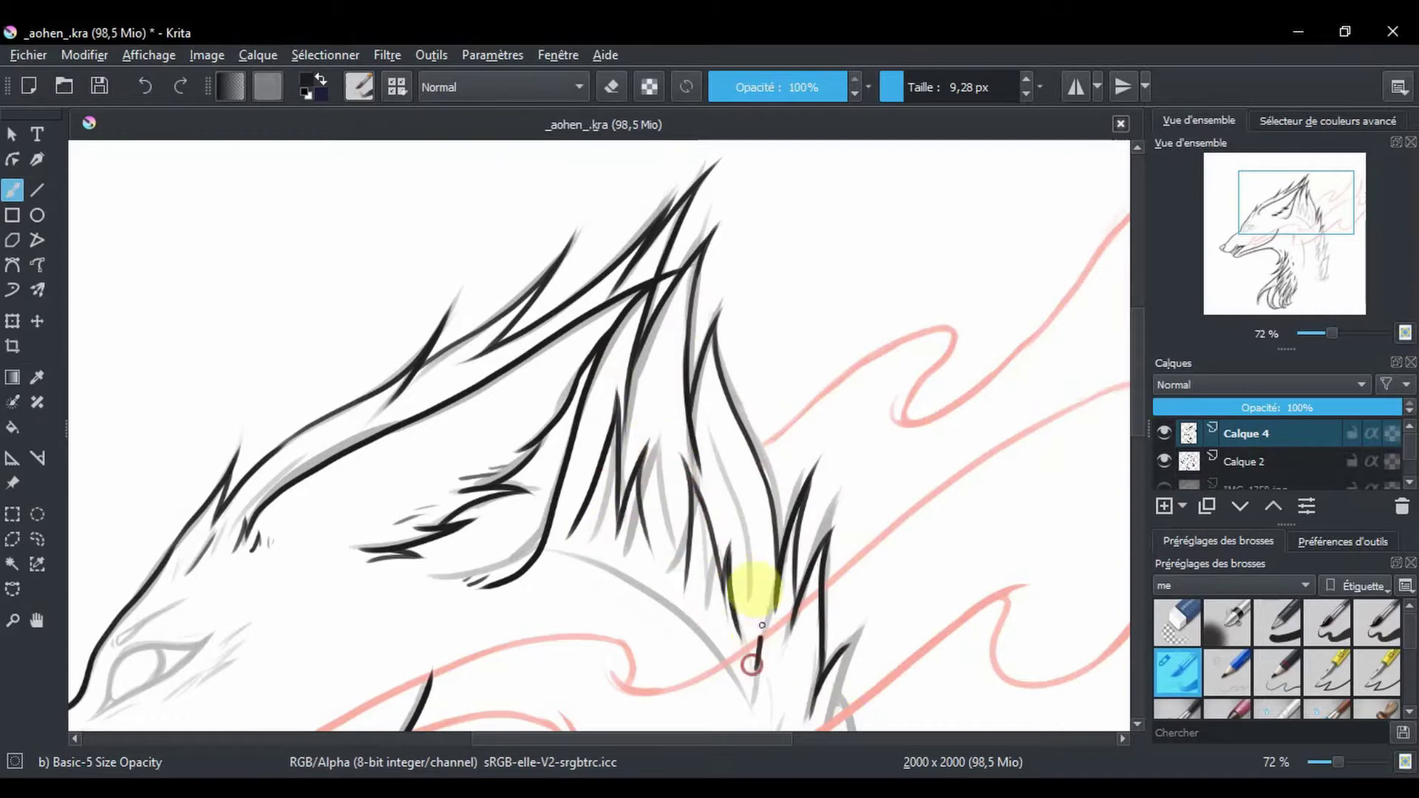
pyautogui.moveTo(739, 562); pyautogui.dragTo(769, 688)
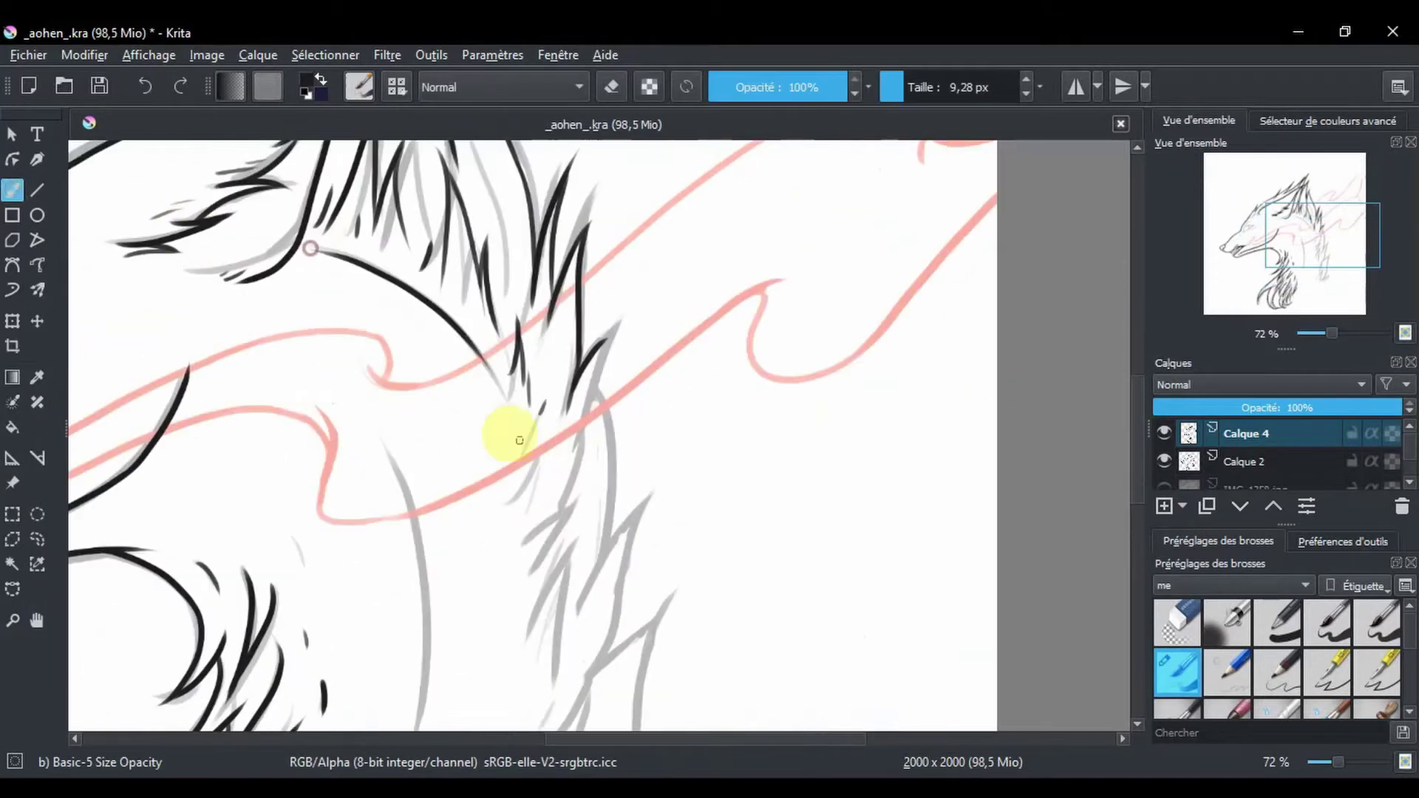
# Ink fur strands all along the back of the neck.
pyautogui.moveTo(520, 456); pyautogui.dragTo(561, 562)
pyautogui.moveTo(606, 318)
pyautogui.mouseDown()
pyautogui.moveTo(613, 510)
pyautogui.moveTo(592, 665)
pyautogui.mouseUp()
pyautogui.moveTo(591, 532); pyautogui.dragTo(525, 643)
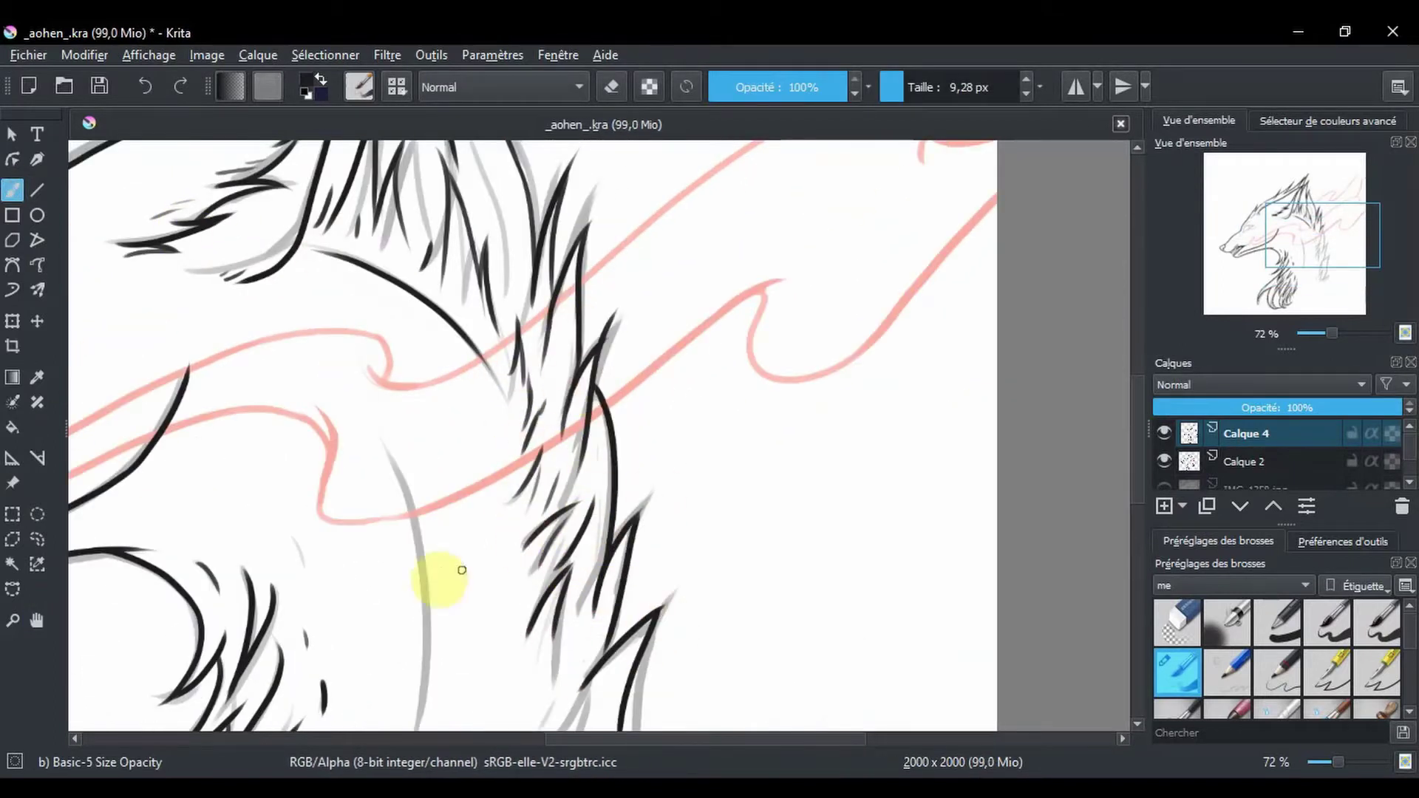
pyautogui.scroll(-5, 462, 570)
pyautogui.moveTo(628, 507); pyautogui.dragTo(565, 654)
pyautogui.moveTo(566, 595); pyautogui.dragTo(521, 650)
pyautogui.moveTo(591, 510); pyautogui.dragTo(517, 606)
pyautogui.moveTo(628, 458); pyautogui.dragTo(538, 577)
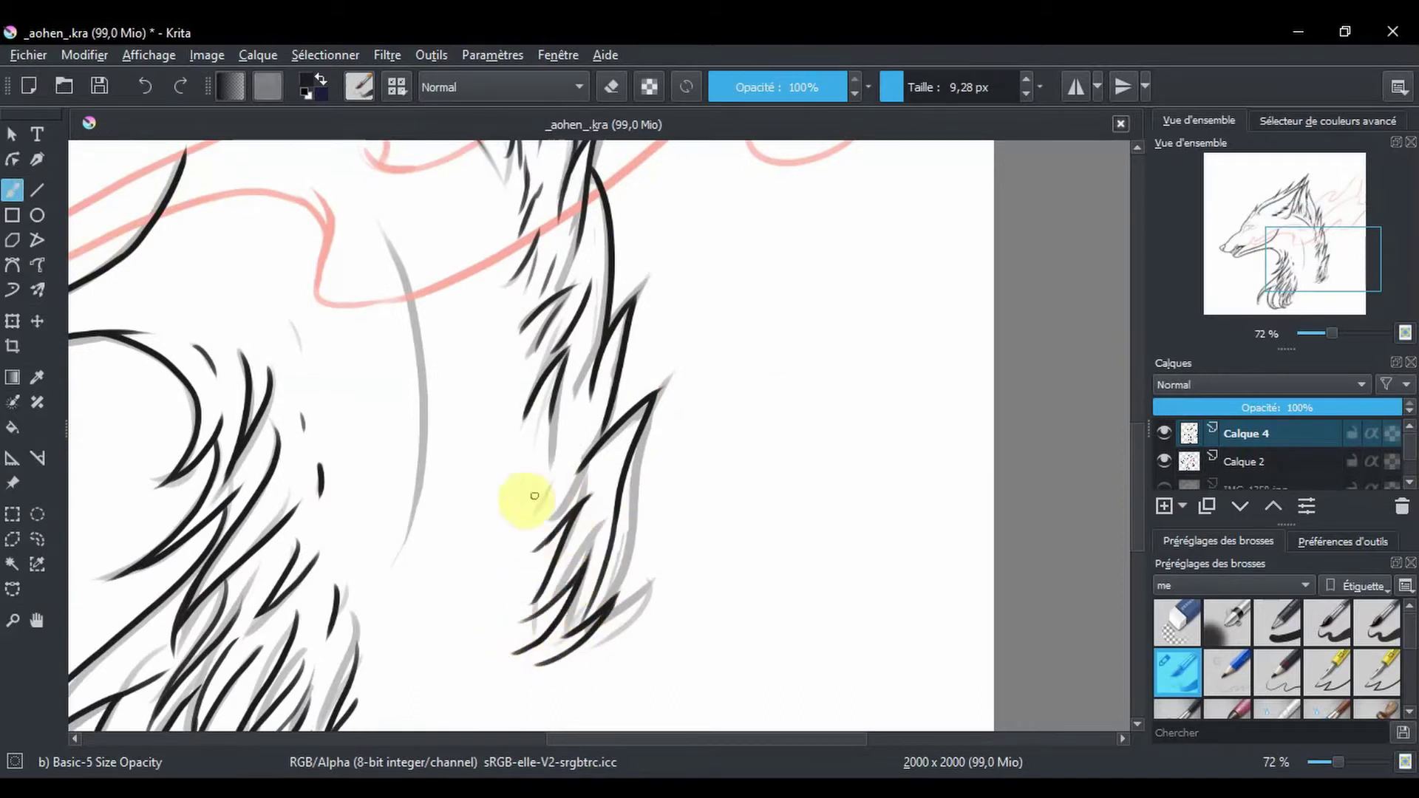
# Zoom out and centre the view to review the whole wolf head.
pyautogui.rightClick(808, 443)
pyautogui.moveTo(784, 685); pyautogui.dragTo(836, 684)
pyautogui.moveTo(983, 592); pyautogui.dragTo(1002, 725)
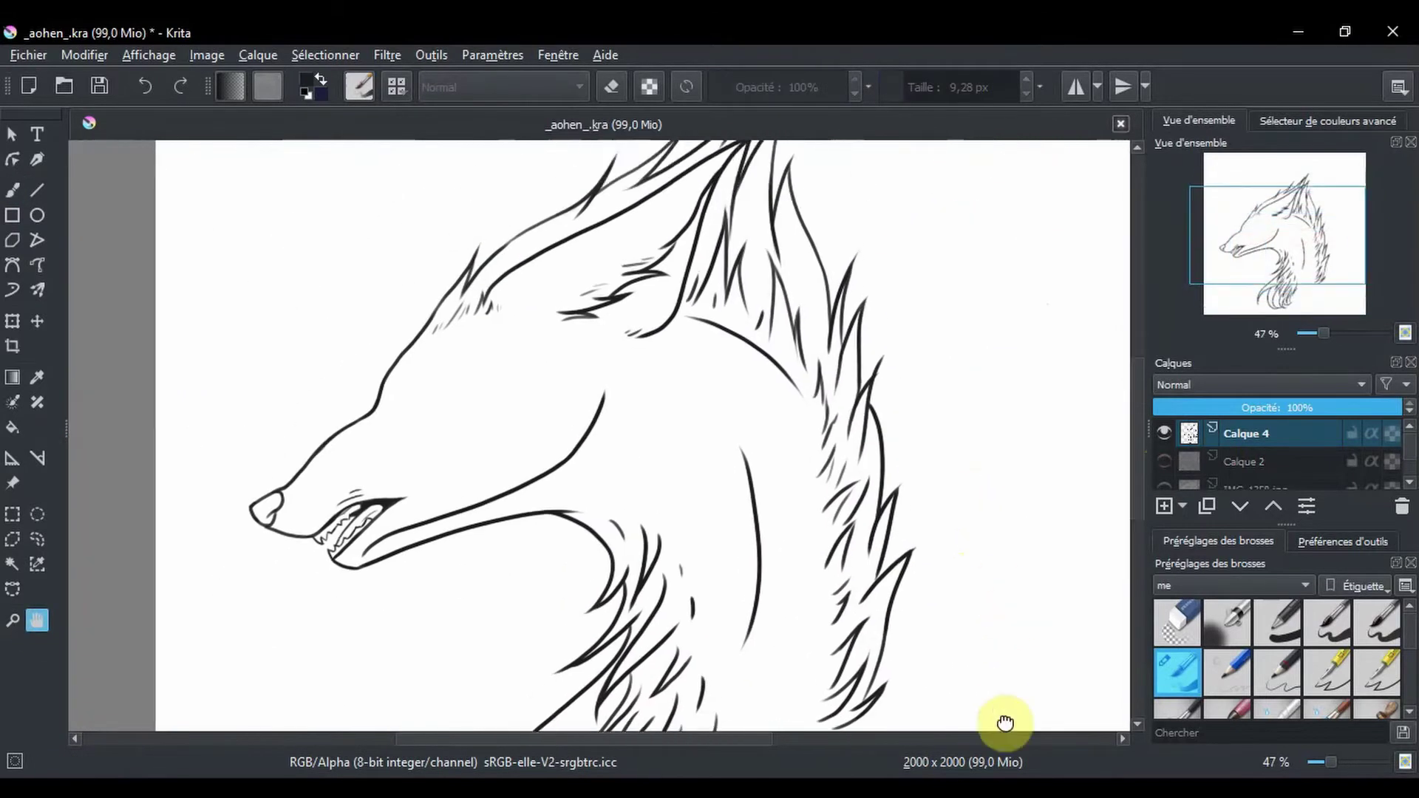
pyautogui.scroll(-2, 665, 517)
pyautogui.scroll(5, 473, 510)
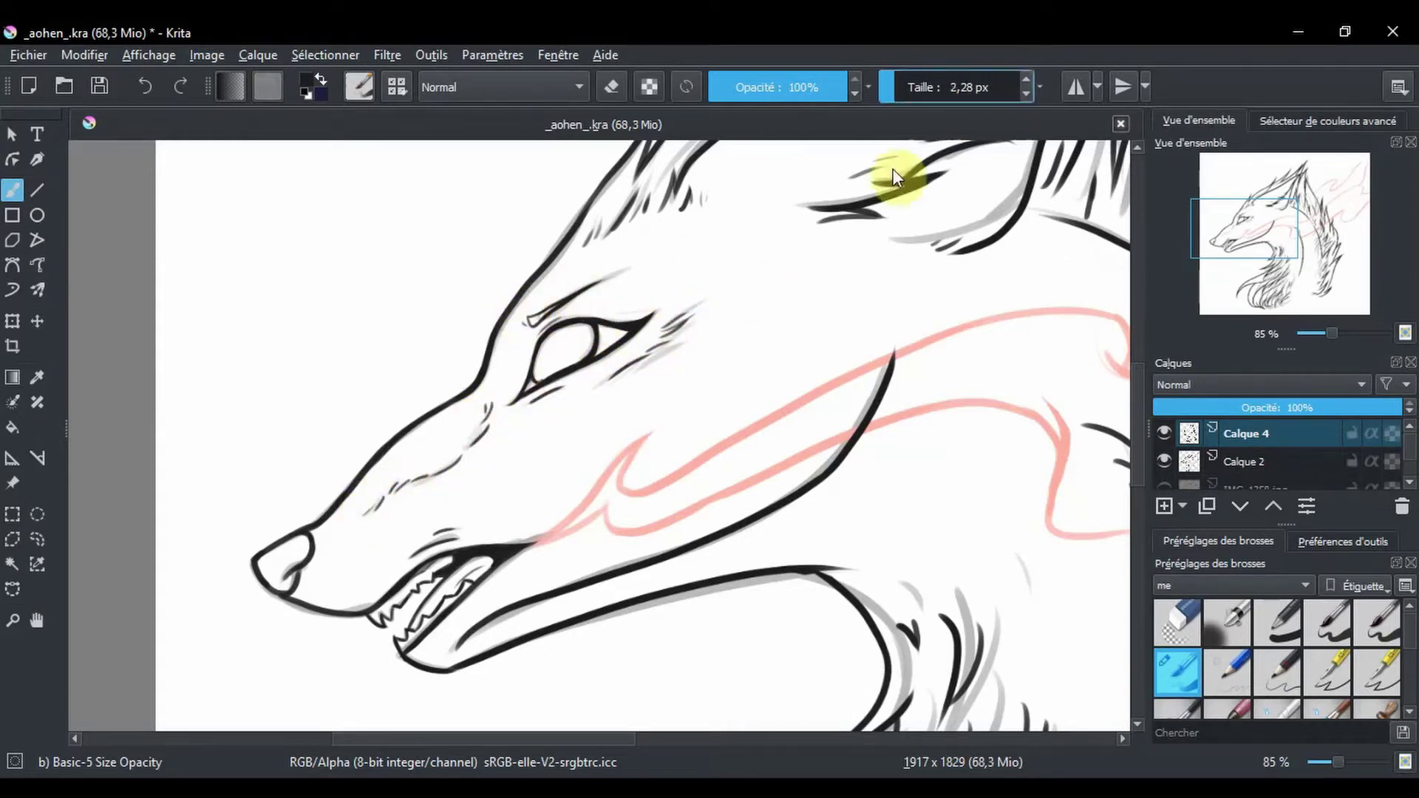
# Tidy the nose and teeth with a 3.28 px eraser, hiding Calque 2 to check.
pyautogui.scroll(1, 303, 569)
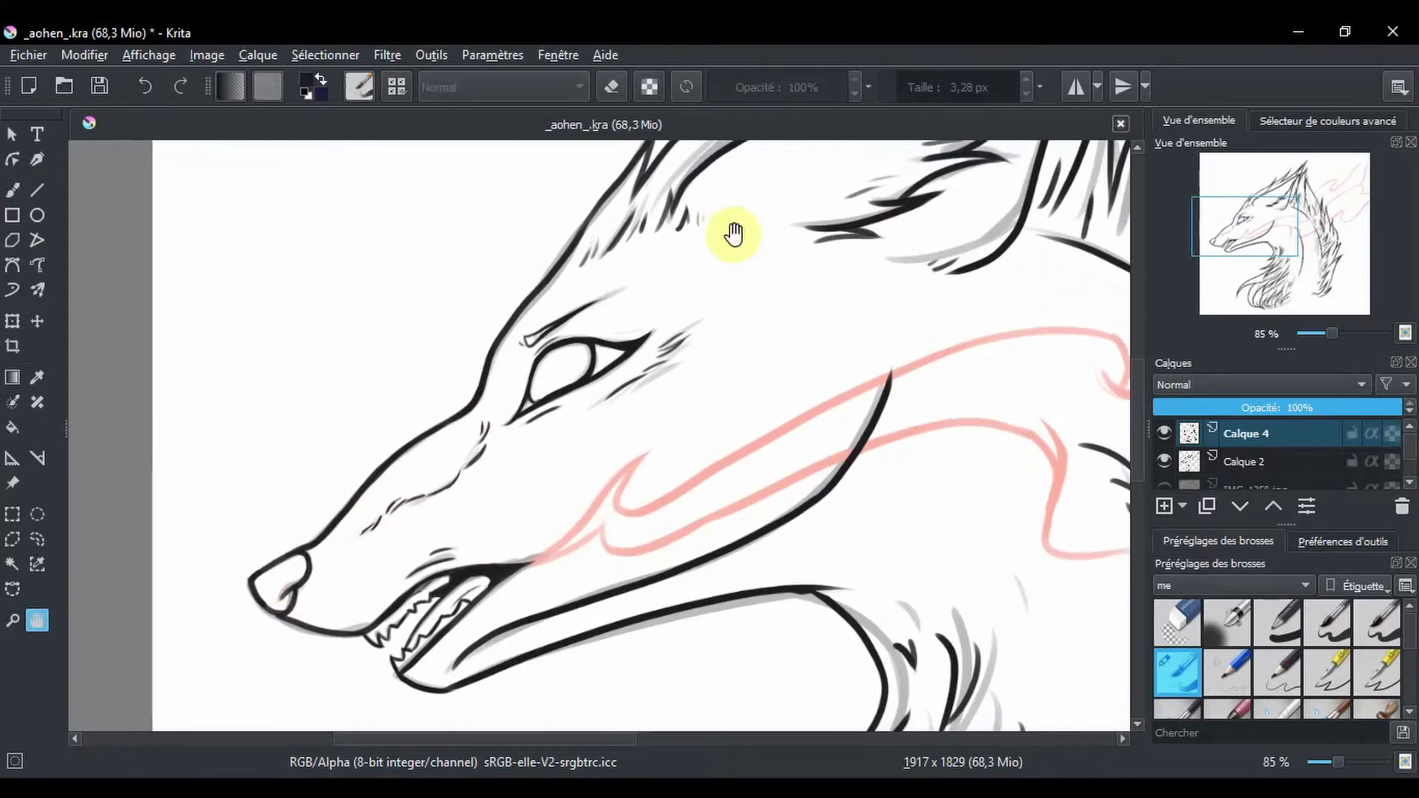
pyautogui.press(']')
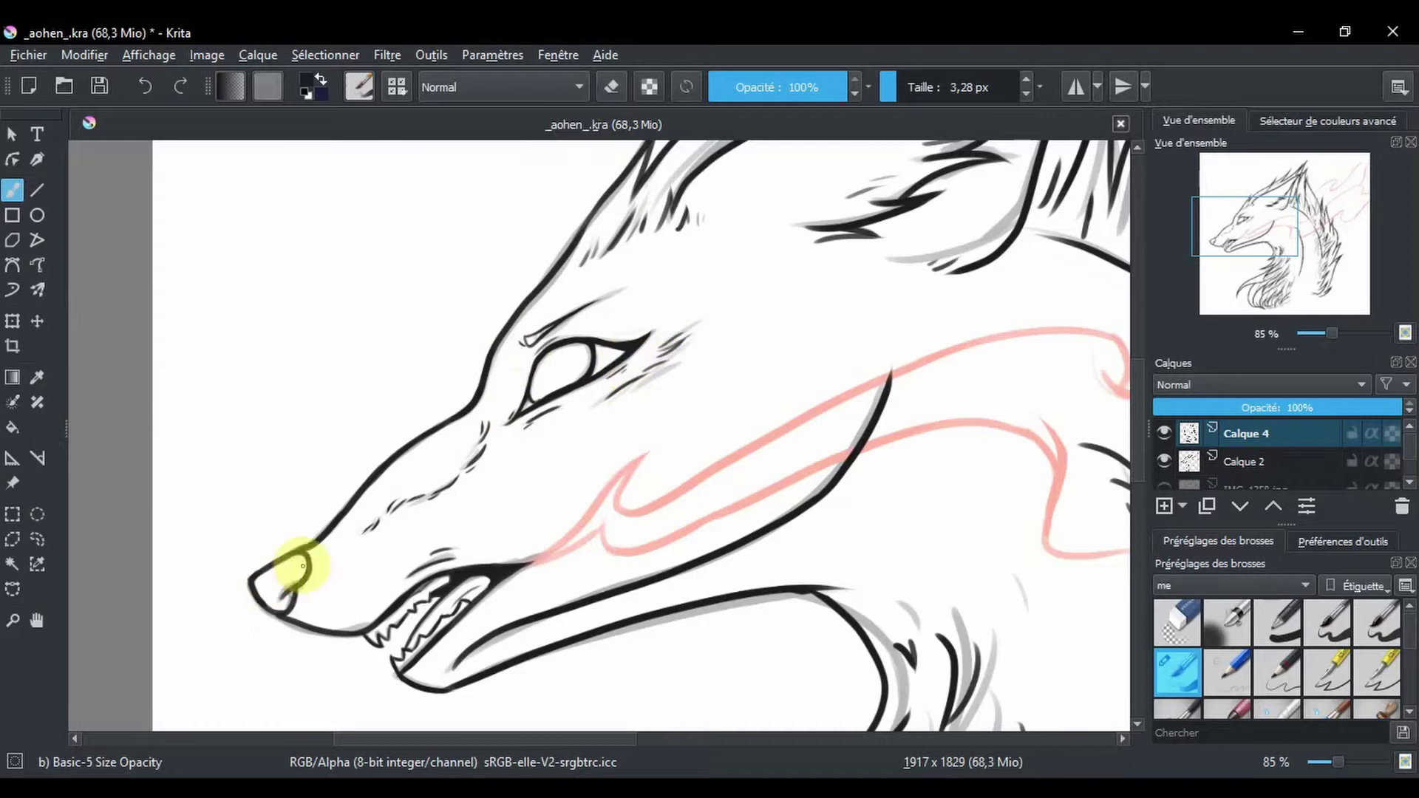
pyautogui.press('e')
pyautogui.click(1163, 461)
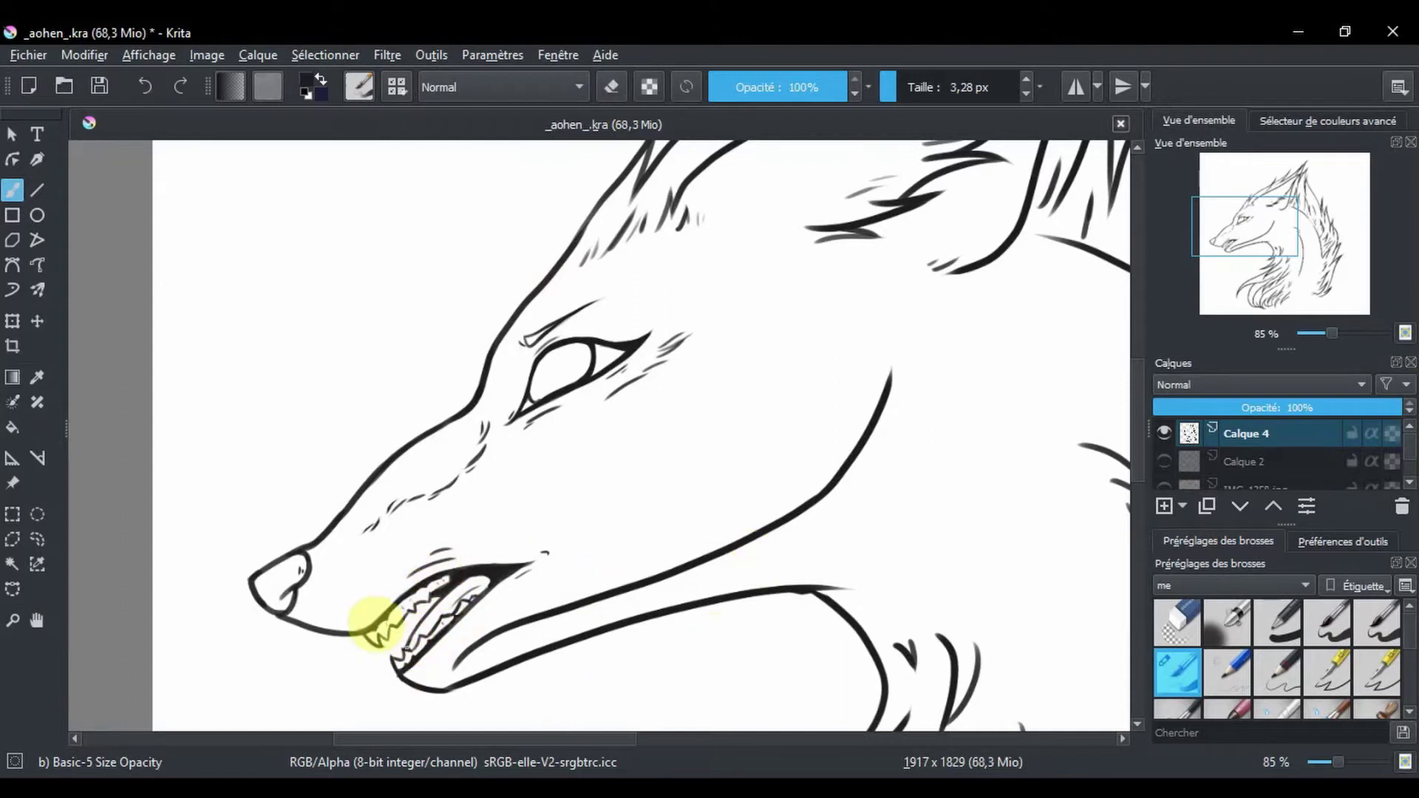
# Zoom out, show Calque 2 again and make it the active layer.
pyautogui.press('-')
pyautogui.press('-')
pyautogui.click(1164, 461)
pyautogui.click(1249, 461)
# Sample the ribbon red, fade the sketch to 46%, and ink the red ribbon on a new layer.
pyautogui.press('p')
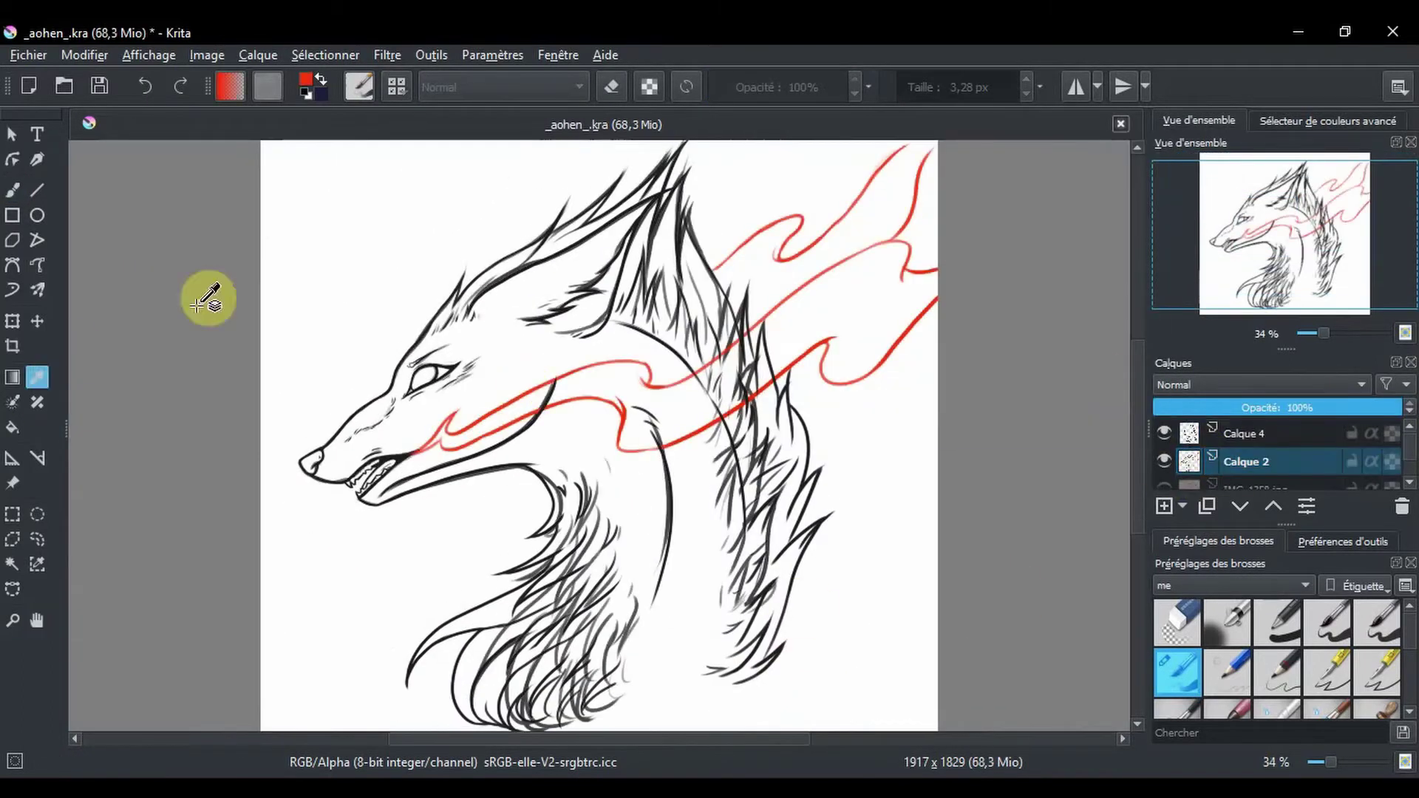
pyautogui.press('b')
pyautogui.click(1267, 408)
pyautogui.scroll(2, 697, 650)
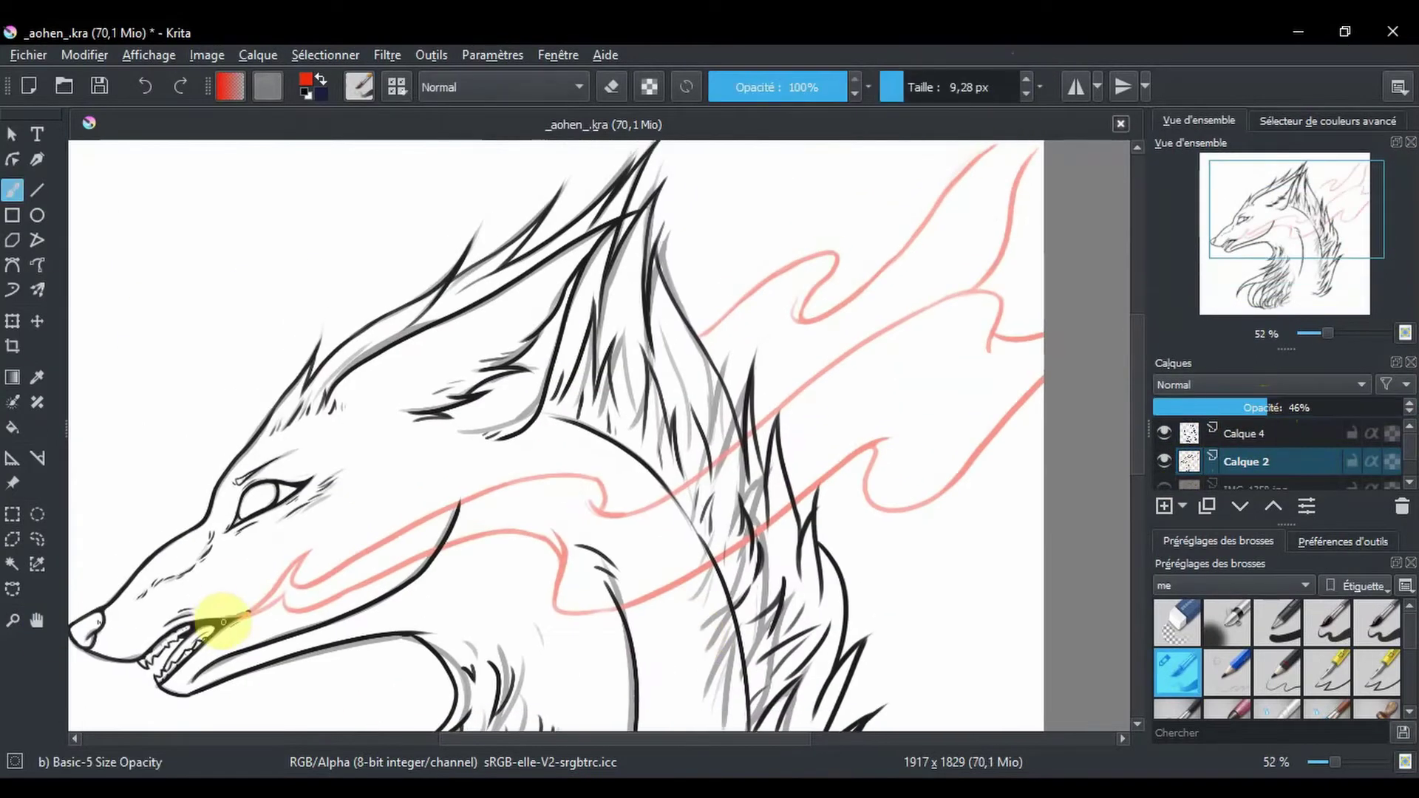
pyautogui.press('Insert')
pyautogui.moveTo(216, 622)
pyautogui.mouseDown()
pyautogui.moveTo(302, 565)
pyautogui.moveTo(563, 556)
pyautogui.mouseUp()
pyautogui.moveTo(633, 609)
pyautogui.mouseDown()
pyautogui.moveTo(898, 496)
pyautogui.moveTo(1101, 373)
pyautogui.mouseUp()
pyautogui.moveTo(602, 491); pyautogui.dragTo(1006, 297)
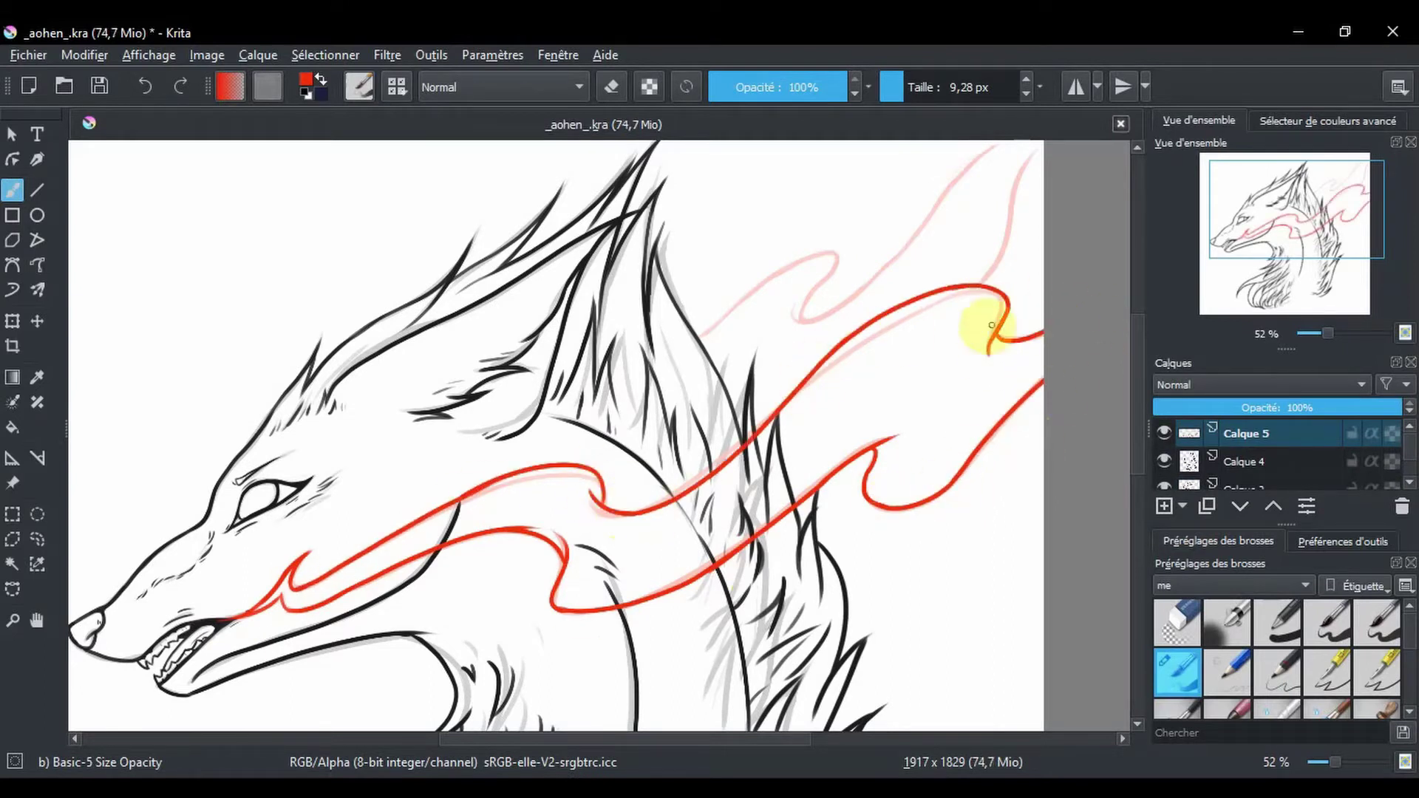
pyautogui.moveTo(789, 304)
pyautogui.mouseDown()
pyautogui.moveTo(966, 143)
pyautogui.moveTo(745, 291)
pyautogui.mouseUp()
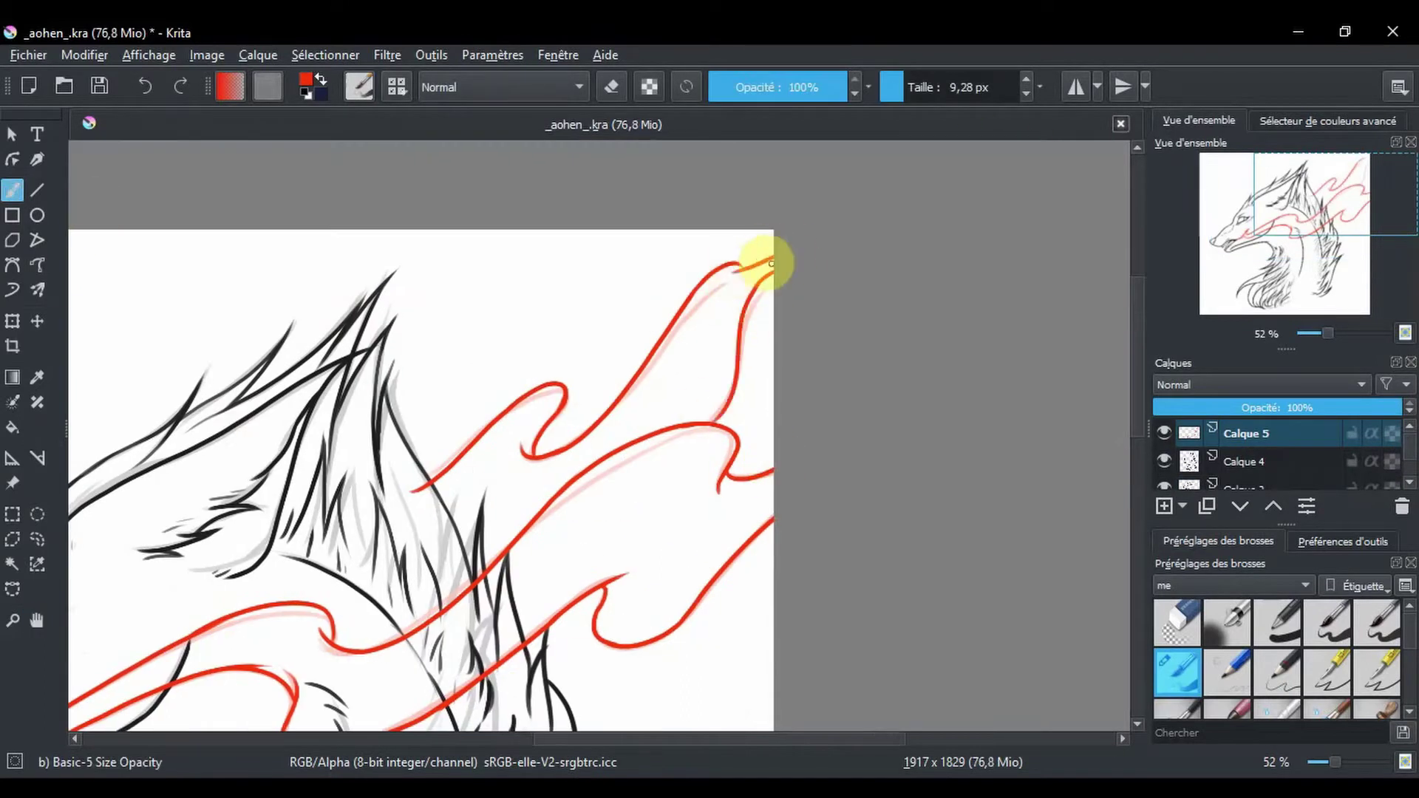
# Erase stray ink near the mouth on the black line layer.
pyautogui.click(612, 86)
pyautogui.moveTo(215, 624); pyautogui.dragTo(418, 510)
pyautogui.press('pagedown')
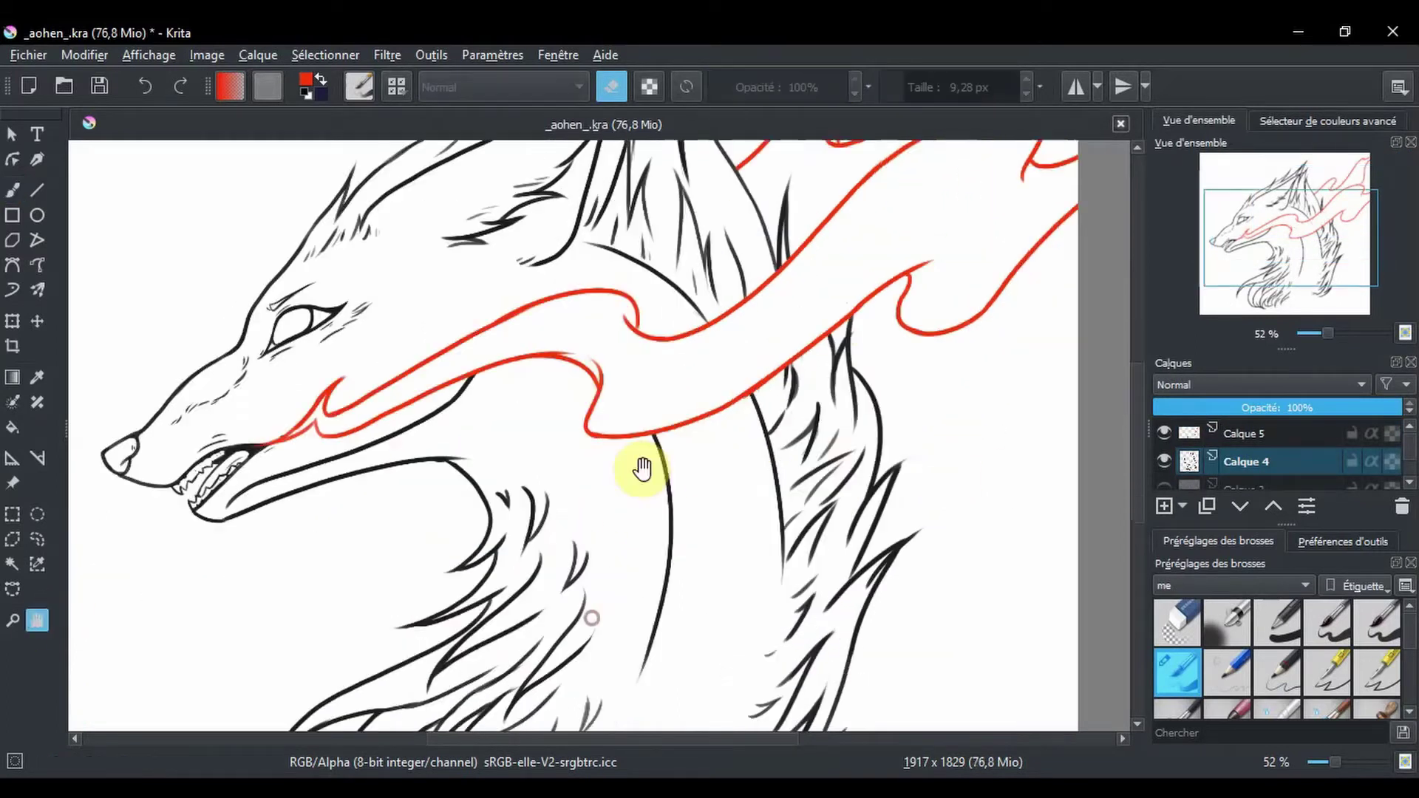
pyautogui.scroll(-3, 634, 468)
# Zoom in on the snout, set black as the colour and paint a dark stroke.
pyautogui.rightClick(507, 476)
pyautogui.moveTo(909, 87); pyautogui.dragTo(701, 113)
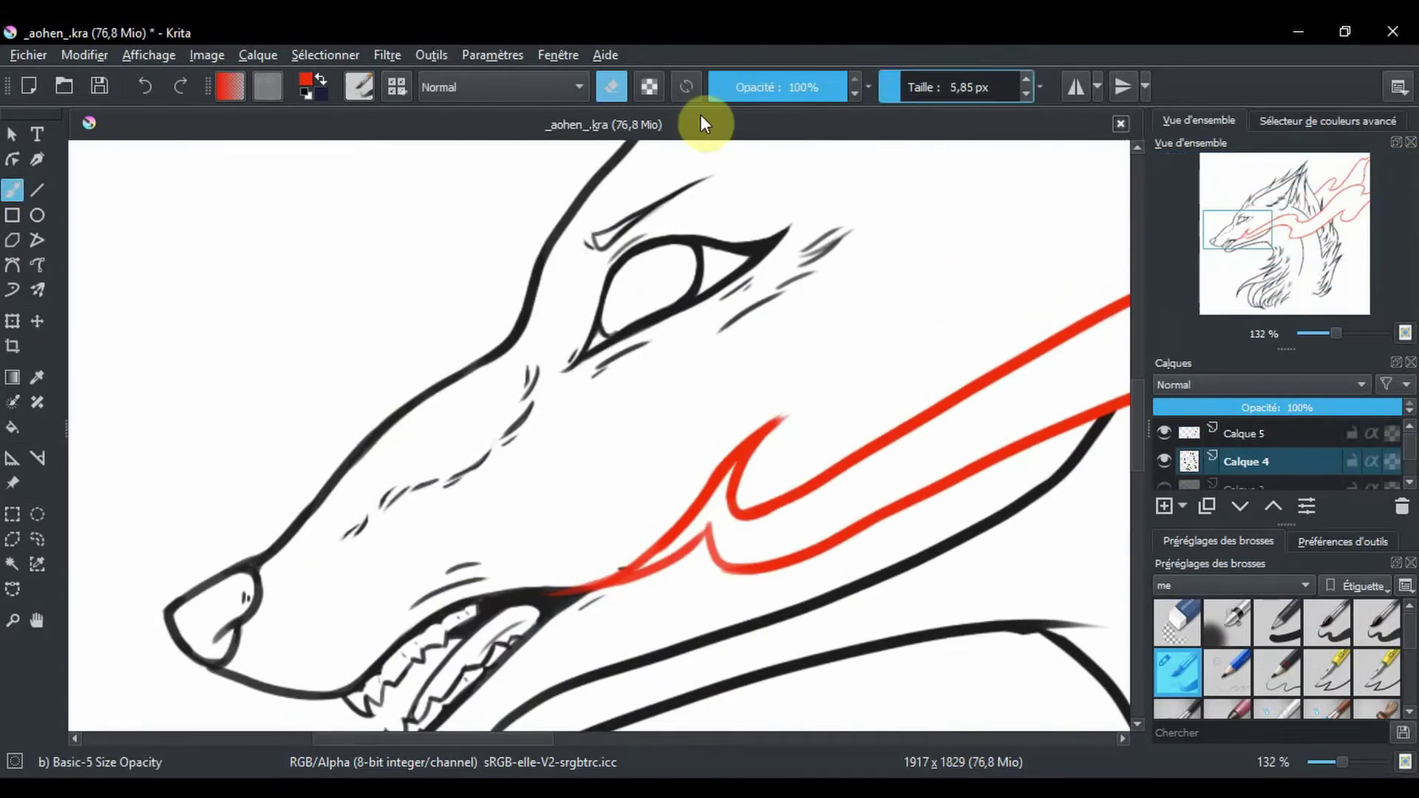
pyautogui.press('d')
pyautogui.moveTo(480, 455); pyautogui.dragTo(427, 490)
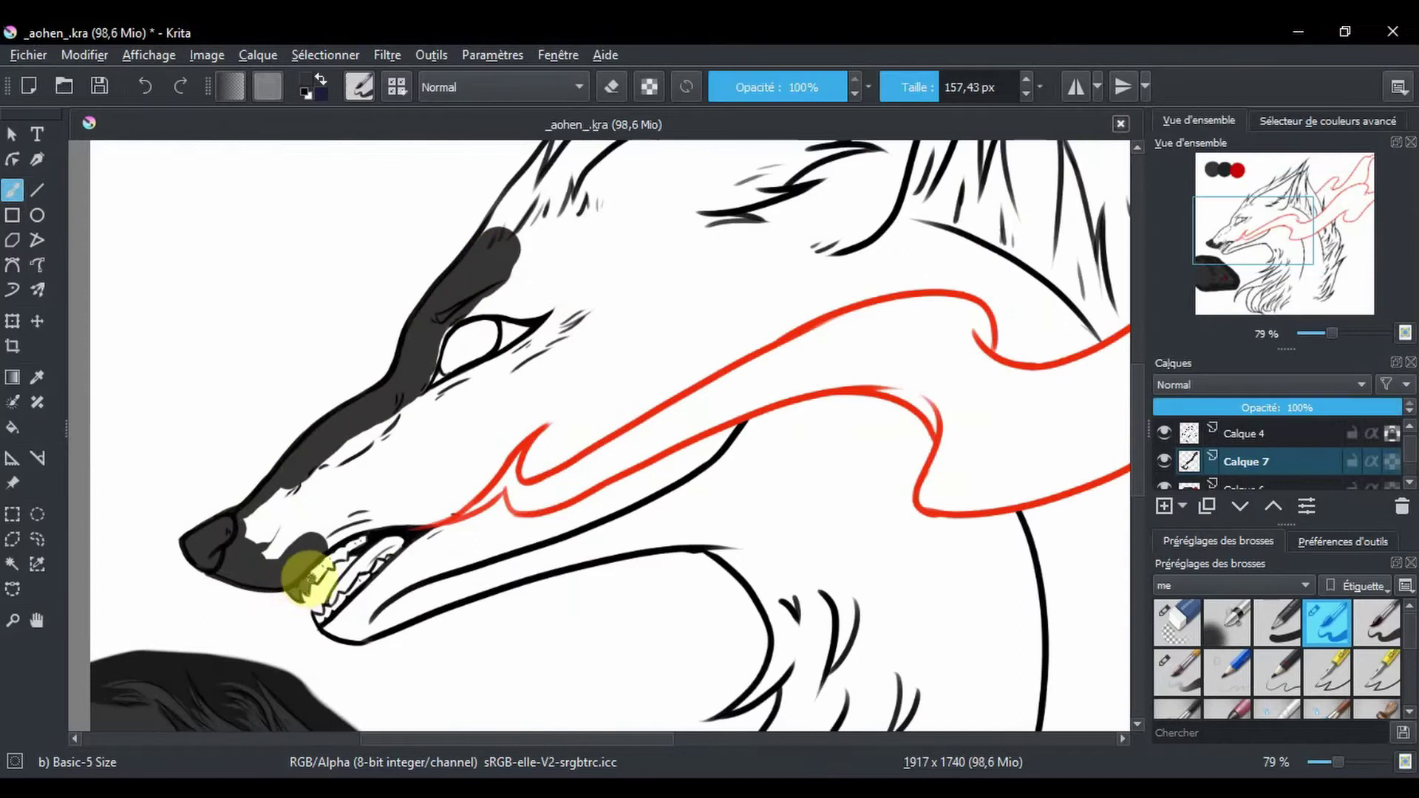
# Fill dark grey along the jaw, neck and lower fur strands.
pyautogui.press('e')
pyautogui.moveTo(336, 619)
pyautogui.mouseDown()
pyautogui.moveTo(716, 532)
pyautogui.moveTo(436, 459)
pyautogui.mouseUp()
pyautogui.moveTo(855, 544); pyautogui.dragTo(693, 221)
pyautogui.moveTo(491, 319)
pyautogui.mouseDown()
pyautogui.moveTo(209, 564)
pyautogui.moveTo(335, 658)
pyautogui.moveTo(468, 659)
pyautogui.moveTo(632, 619)
pyautogui.moveTo(380, 563)
pyautogui.moveTo(707, 555)
pyautogui.moveTo(291, 317)
pyautogui.mouseUp()
pyautogui.moveTo(662, 613)
pyautogui.mouseDown()
pyautogui.moveTo(649, 548)
pyautogui.moveTo(738, 222)
pyautogui.moveTo(634, 586)
pyautogui.mouseUp()
# Fill dark grey over the muzzle, head, forehead and upper fur strand, then pick the new layer's position.
pyautogui.moveTo(598, 311)
pyautogui.mouseDown()
pyautogui.moveTo(626, 419)
pyautogui.moveTo(589, 269)
pyautogui.moveTo(405, 415)
pyautogui.moveTo(621, 634)
pyautogui.mouseUp()
pyautogui.moveTo(407, 482)
pyautogui.mouseDown()
pyautogui.moveTo(665, 517)
pyautogui.moveTo(254, 443)
pyautogui.mouseUp()
pyautogui.press('e')
pyautogui.press('e')
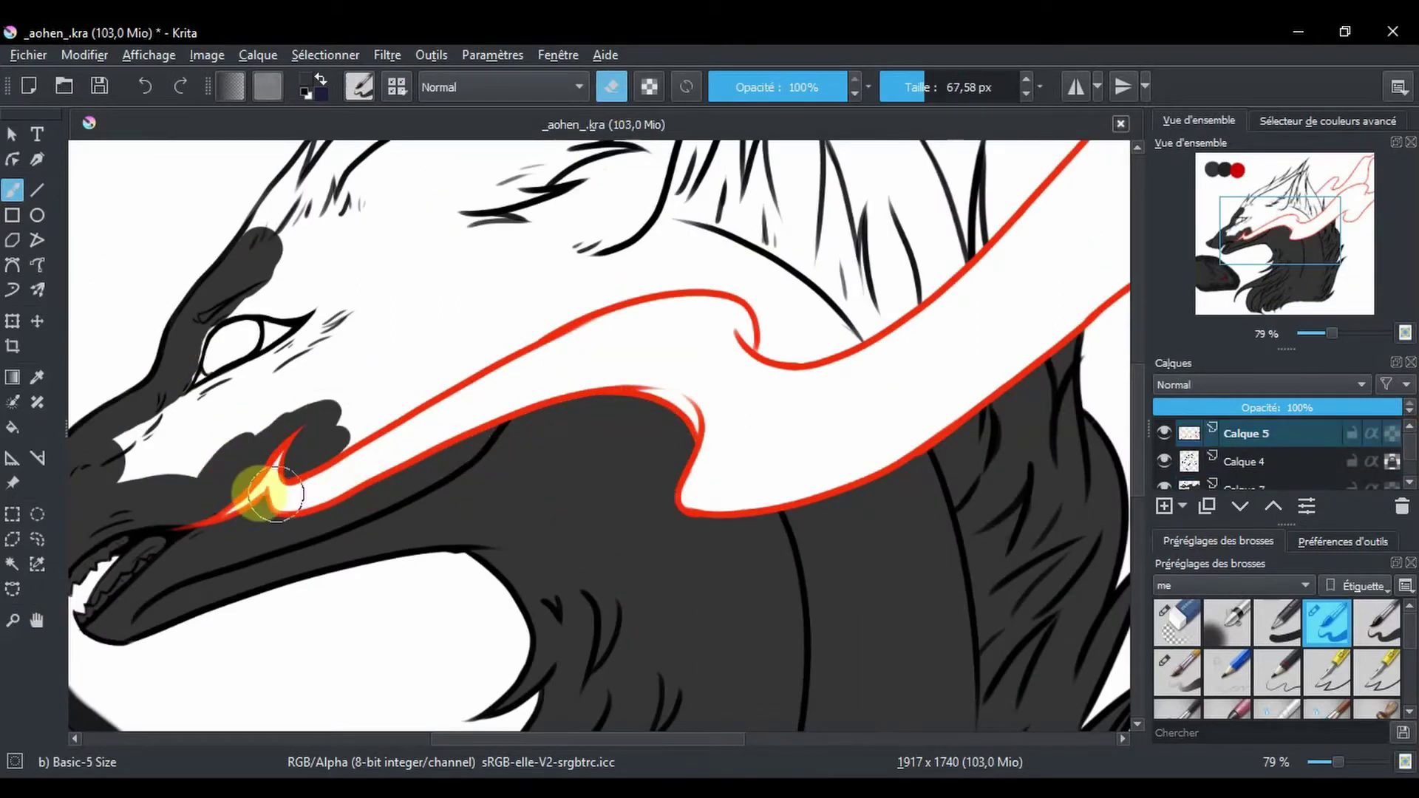
pyautogui.moveTo(253, 492)
pyautogui.mouseDown()
pyautogui.moveTo(279, 434)
pyautogui.moveTo(206, 358)
pyautogui.moveTo(665, 274)
pyautogui.moveTo(818, 291)
pyautogui.mouseUp()
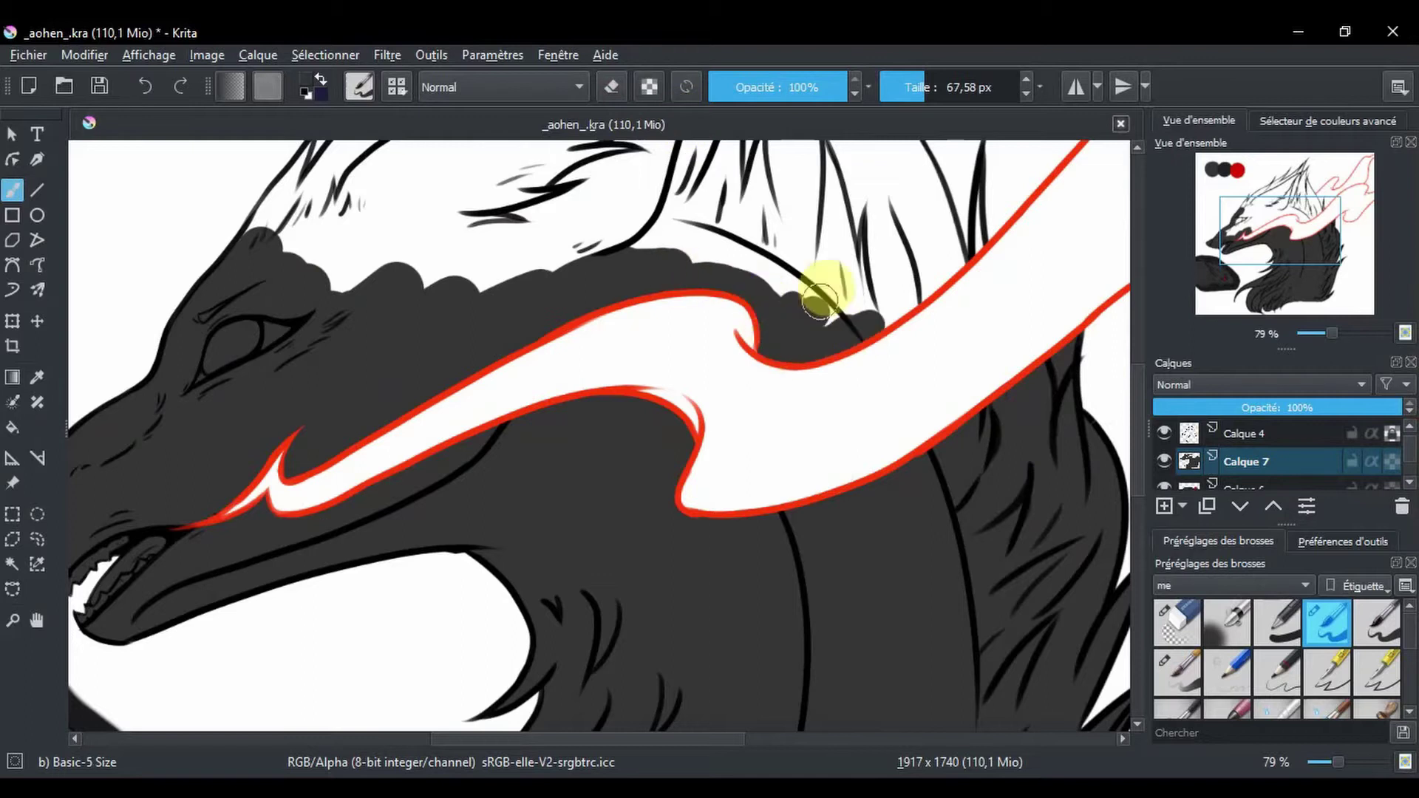
pyautogui.moveTo(731, 561)
pyautogui.mouseDown()
pyautogui.moveTo(649, 412)
pyautogui.moveTo(621, 443)
pyautogui.moveTo(512, 418)
pyautogui.moveTo(465, 443)
pyautogui.mouseUp()
pyautogui.moveTo(798, 203)
pyautogui.mouseDown()
pyautogui.moveTo(640, 340)
pyautogui.moveTo(430, 601)
pyautogui.moveTo(348, 475)
pyautogui.moveTo(633, 304)
pyautogui.moveTo(484, 540)
pyautogui.moveTo(703, 359)
pyautogui.mouseUp()
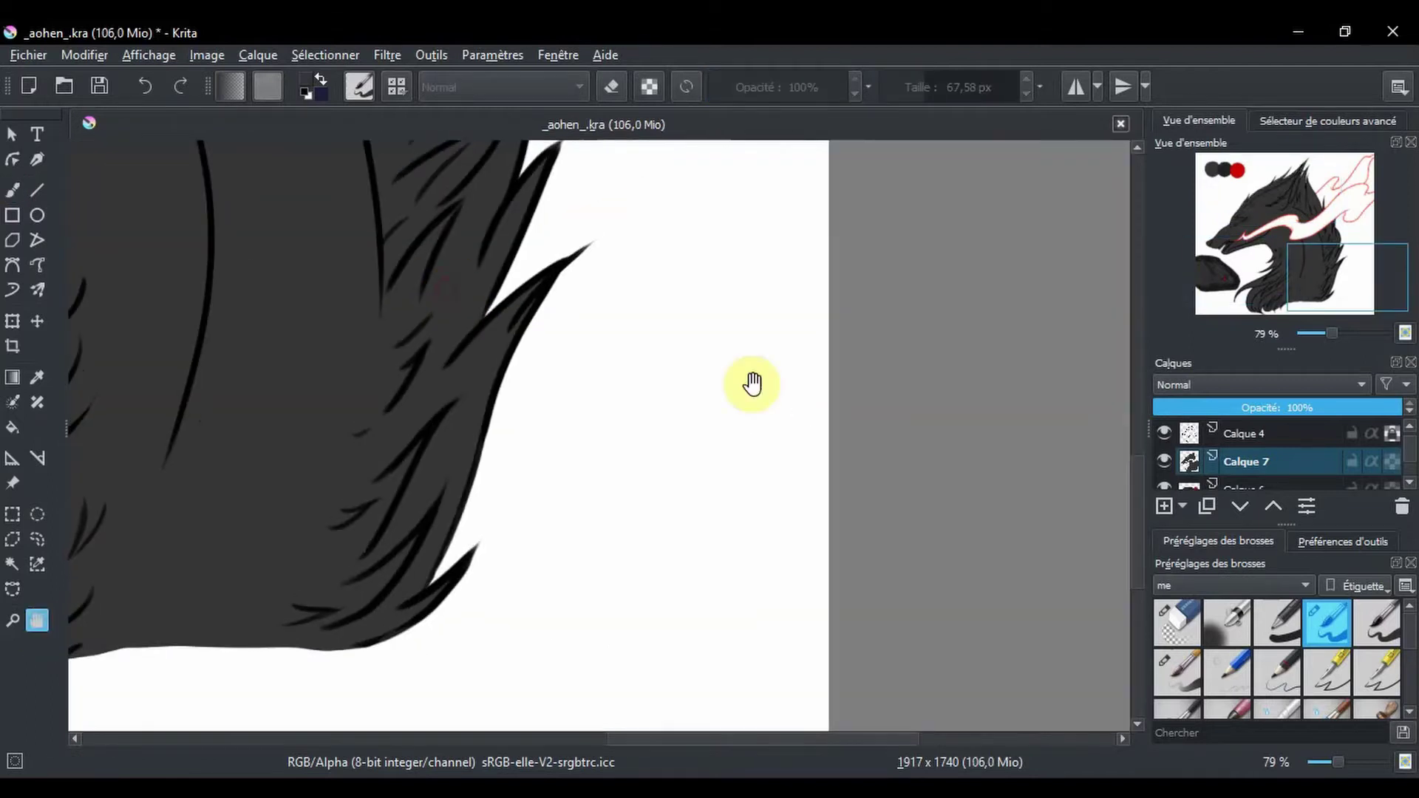
pyautogui.moveTo(712, 634); pyautogui.dragTo(887, 370)
pyautogui.click(1237, 443)
# On a new layer, paint red through the flame ribbon out to its tip.
pyautogui.press('Insert')
pyautogui.click(12, 189)
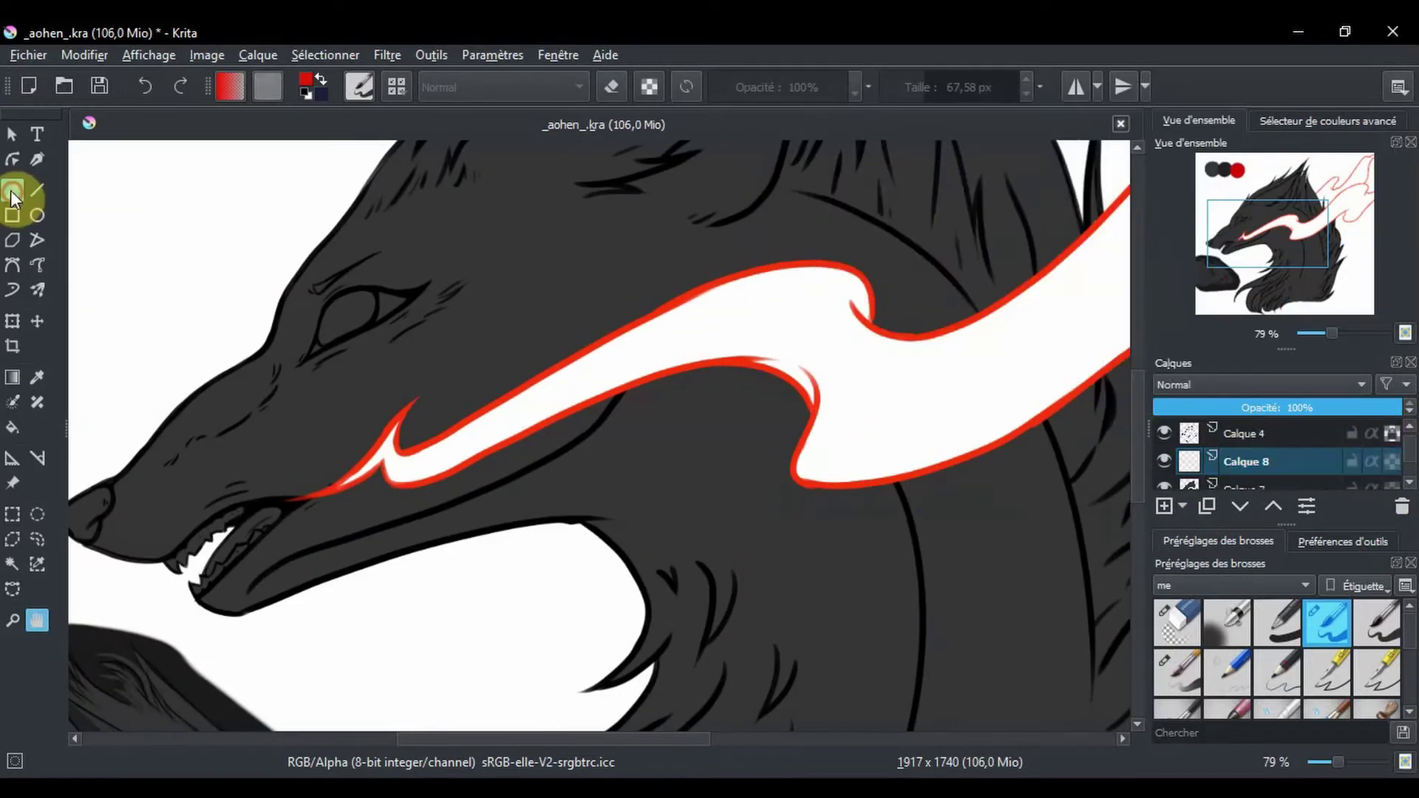
pyautogui.moveTo(412, 454)
pyautogui.mouseDown()
pyautogui.moveTo(384, 441)
pyautogui.moveTo(855, 291)
pyautogui.moveTo(877, 383)
pyautogui.moveTo(820, 470)
pyautogui.moveTo(878, 352)
pyautogui.moveTo(1108, 310)
pyautogui.moveTo(500, 589)
pyautogui.moveTo(679, 581)
pyautogui.moveTo(887, 333)
pyautogui.moveTo(601, 481)
pyautogui.moveTo(453, 364)
pyautogui.moveTo(559, 221)
pyautogui.moveTo(811, 294)
pyautogui.mouseUp()
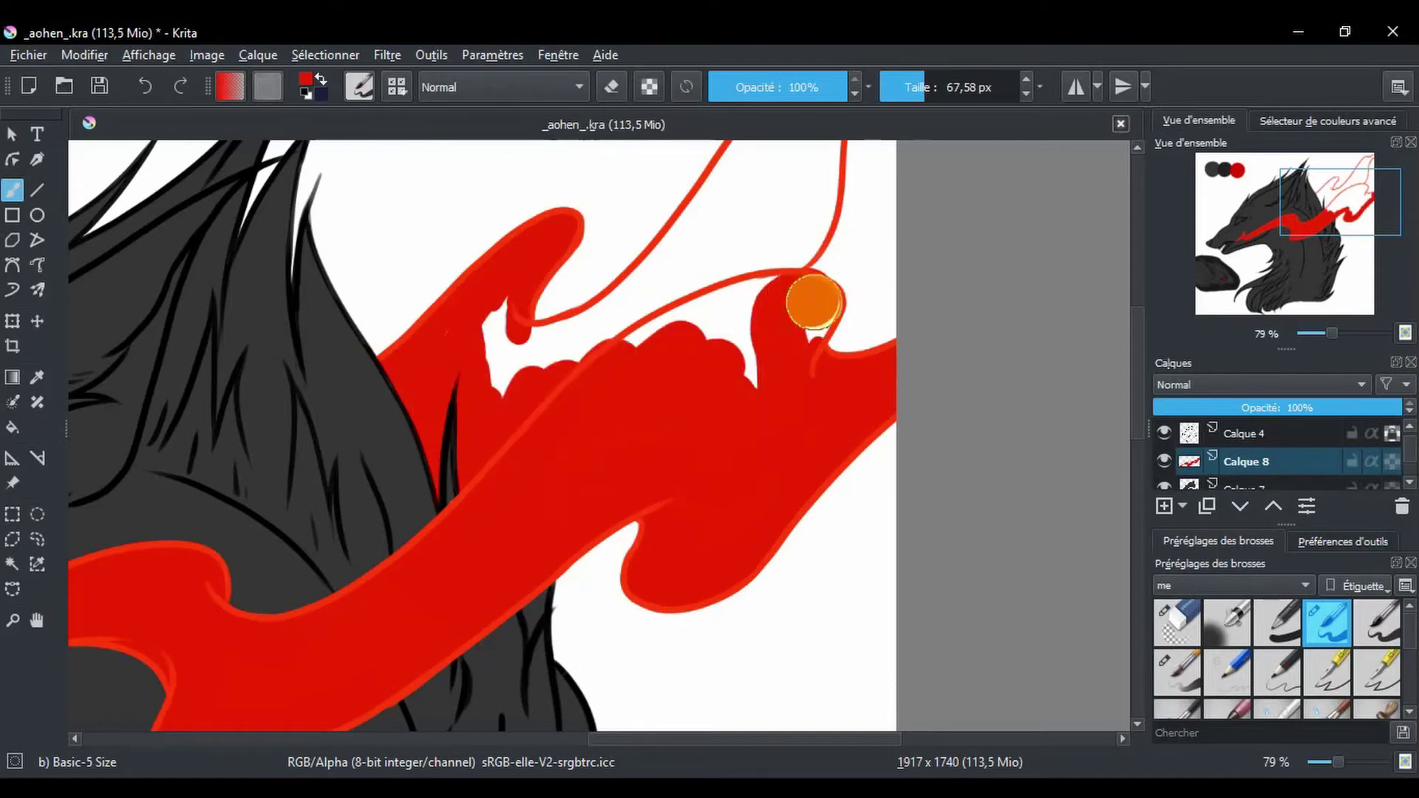
pyautogui.click(145, 86)
pyautogui.moveTo(532, 332); pyautogui.dragTo(783, 243)
pyautogui.click(37, 619)
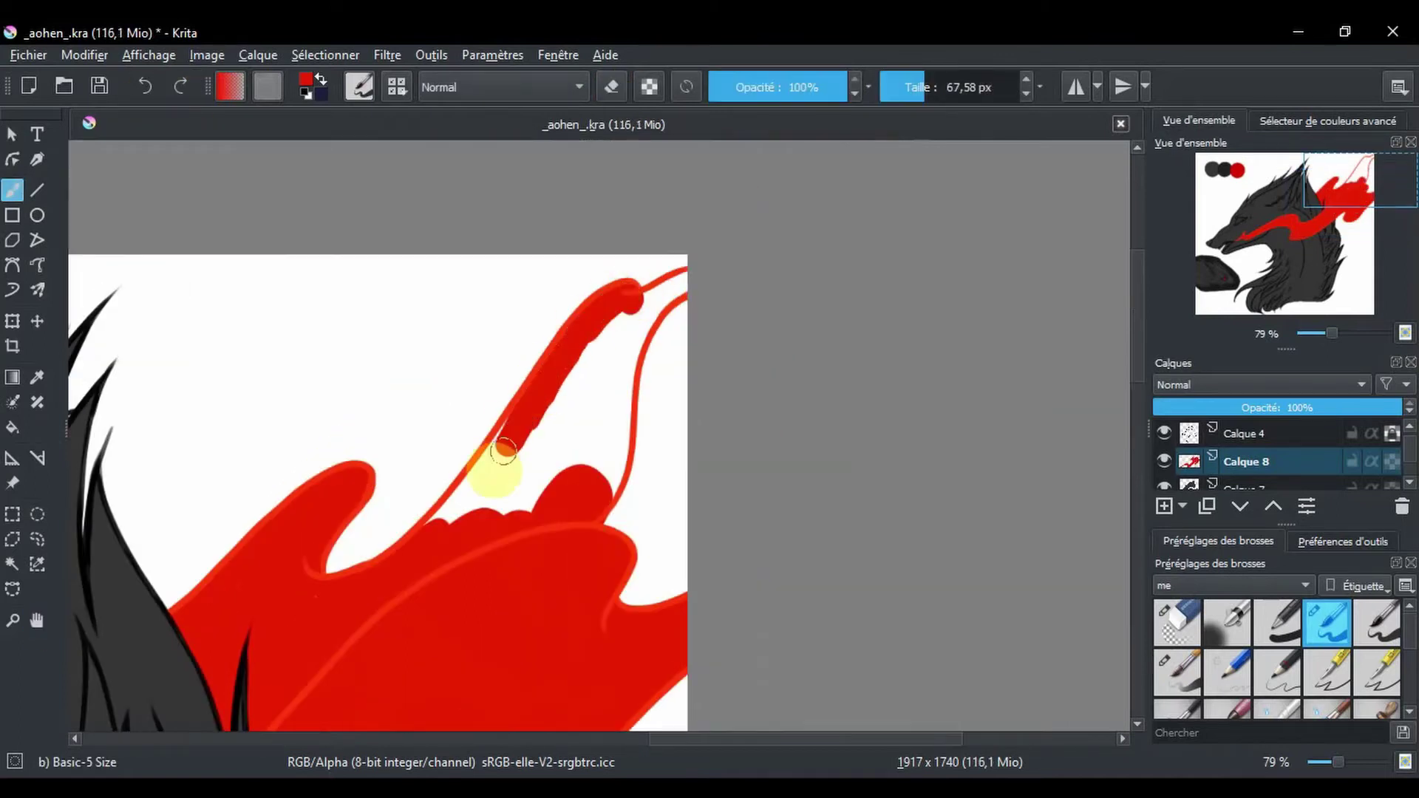
pyautogui.moveTo(491, 468); pyautogui.dragTo(634, 317)
# Zoom out, sample a colour from the canvas, and select Calque 4 in erase mode.
pyautogui.rightClick(650, 428)
pyautogui.moveTo(710, 675); pyautogui.dragTo(680, 674)
pyautogui.click(19, 198)
pyautogui.press('Insert')
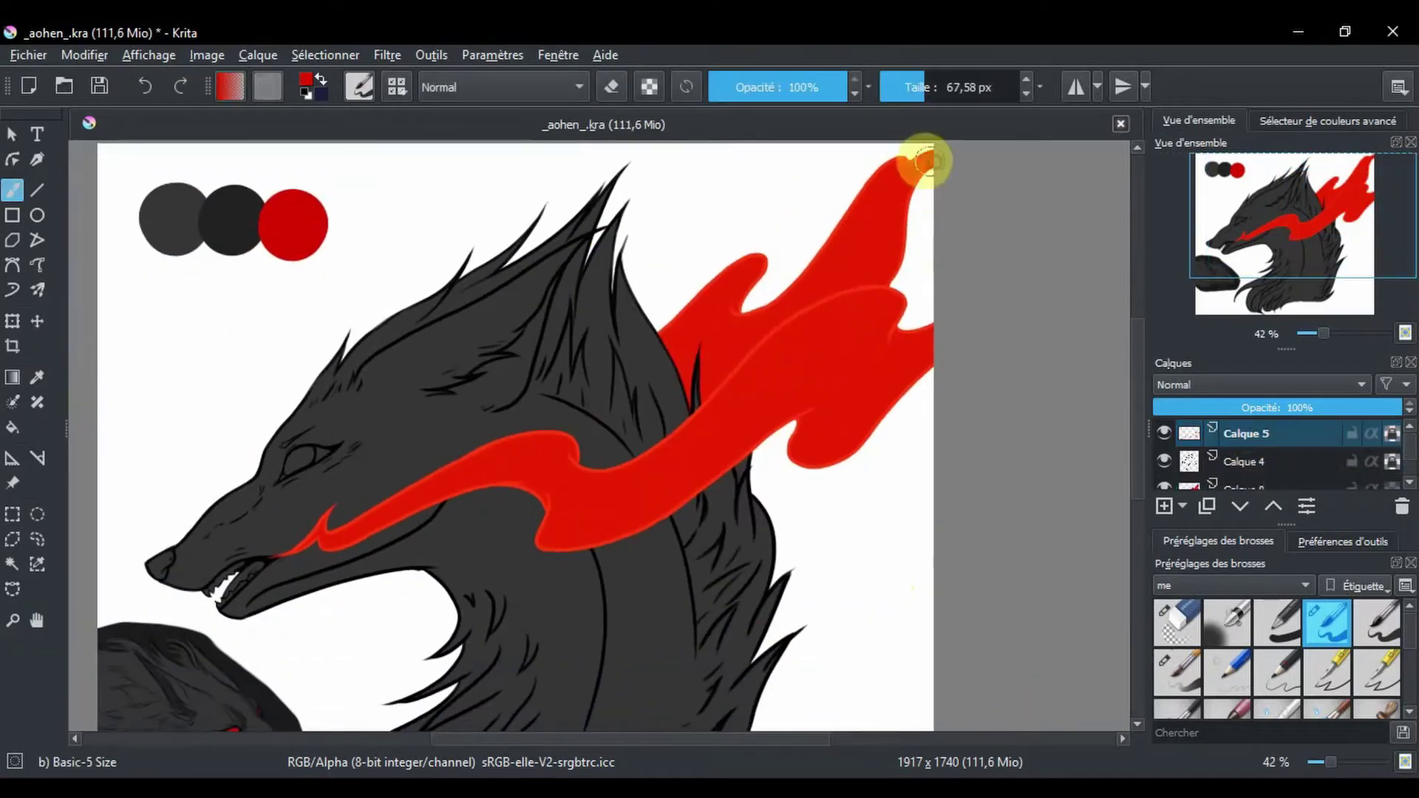
pyautogui.press('p')
pyautogui.click(15, 193)
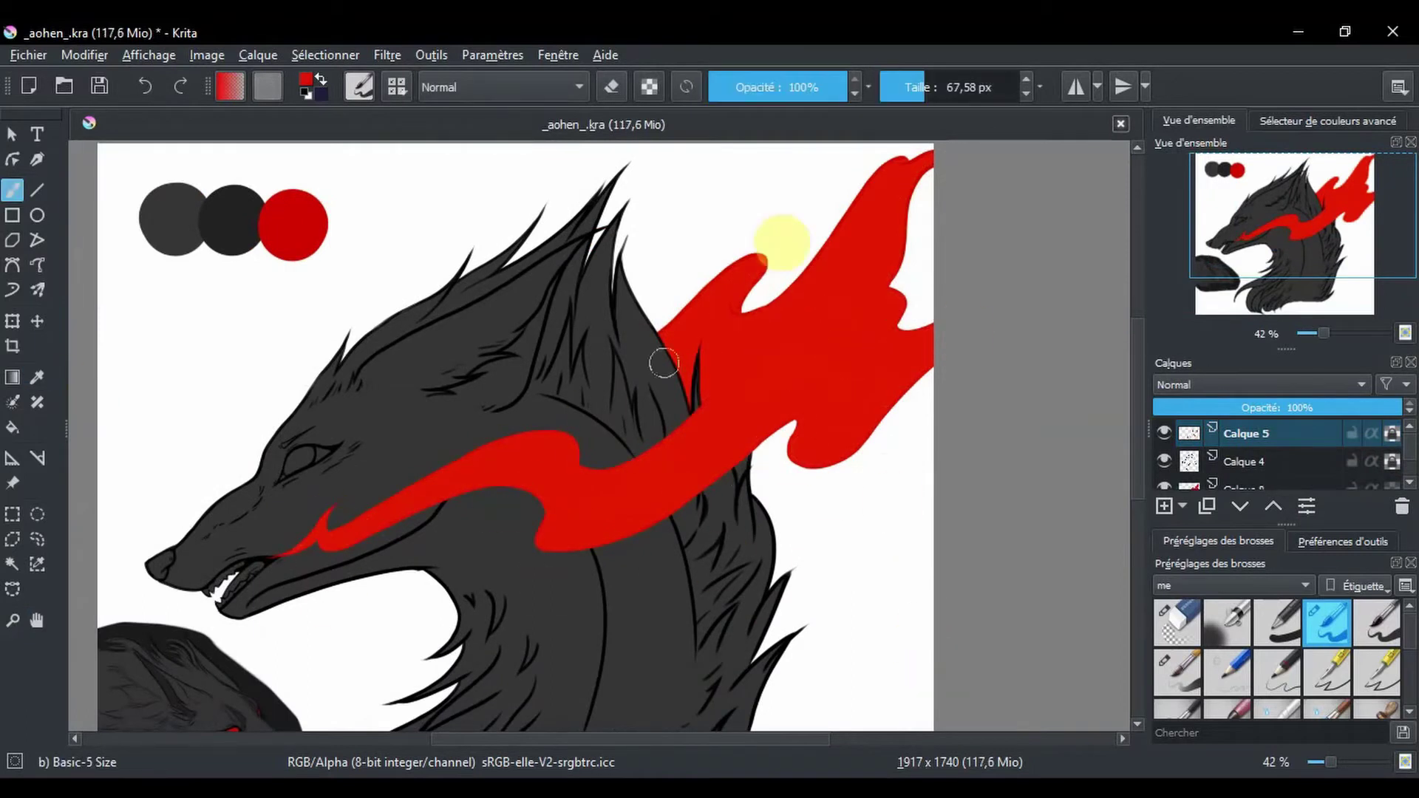
pyautogui.scroll(-1, 1270, 464)
pyautogui.click(1271, 429)
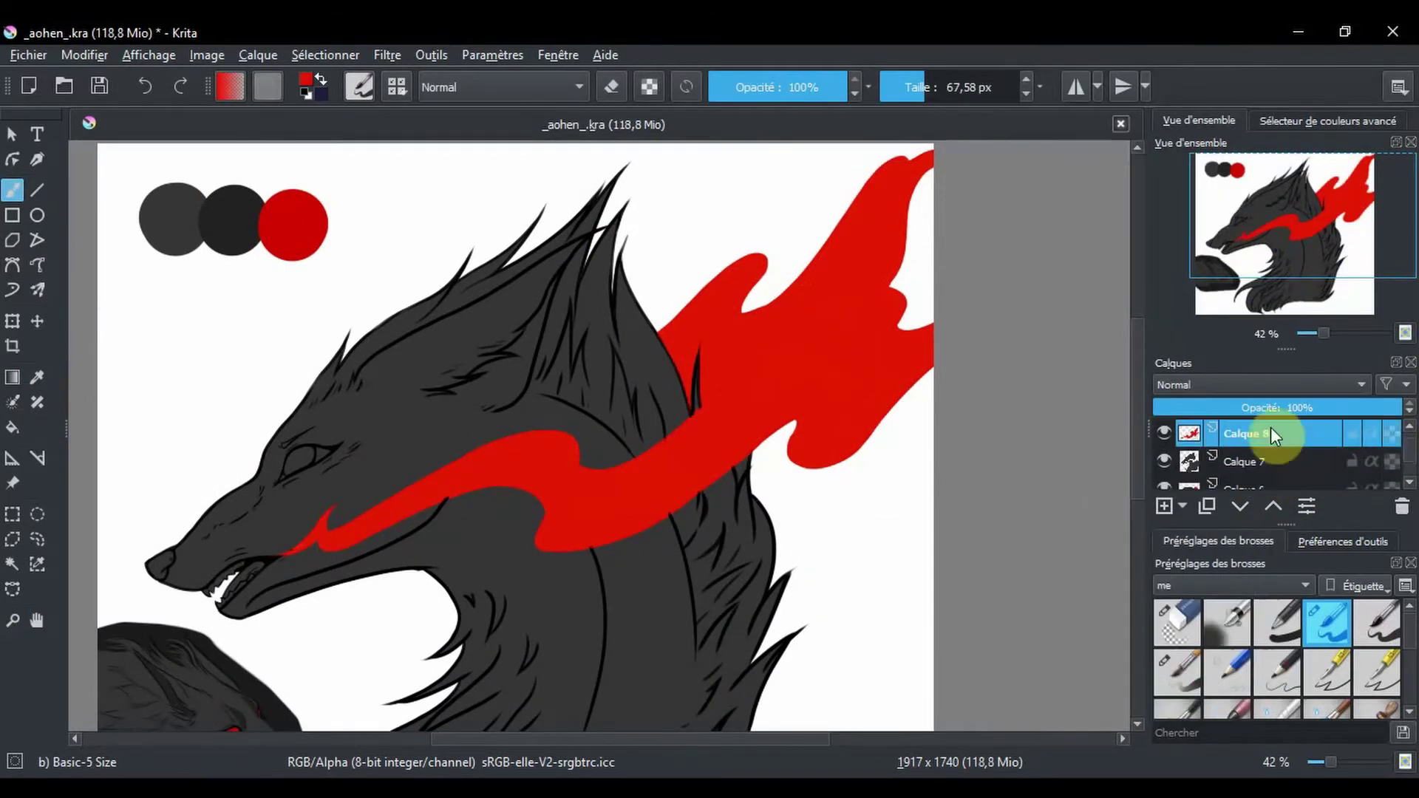
pyautogui.press('e')
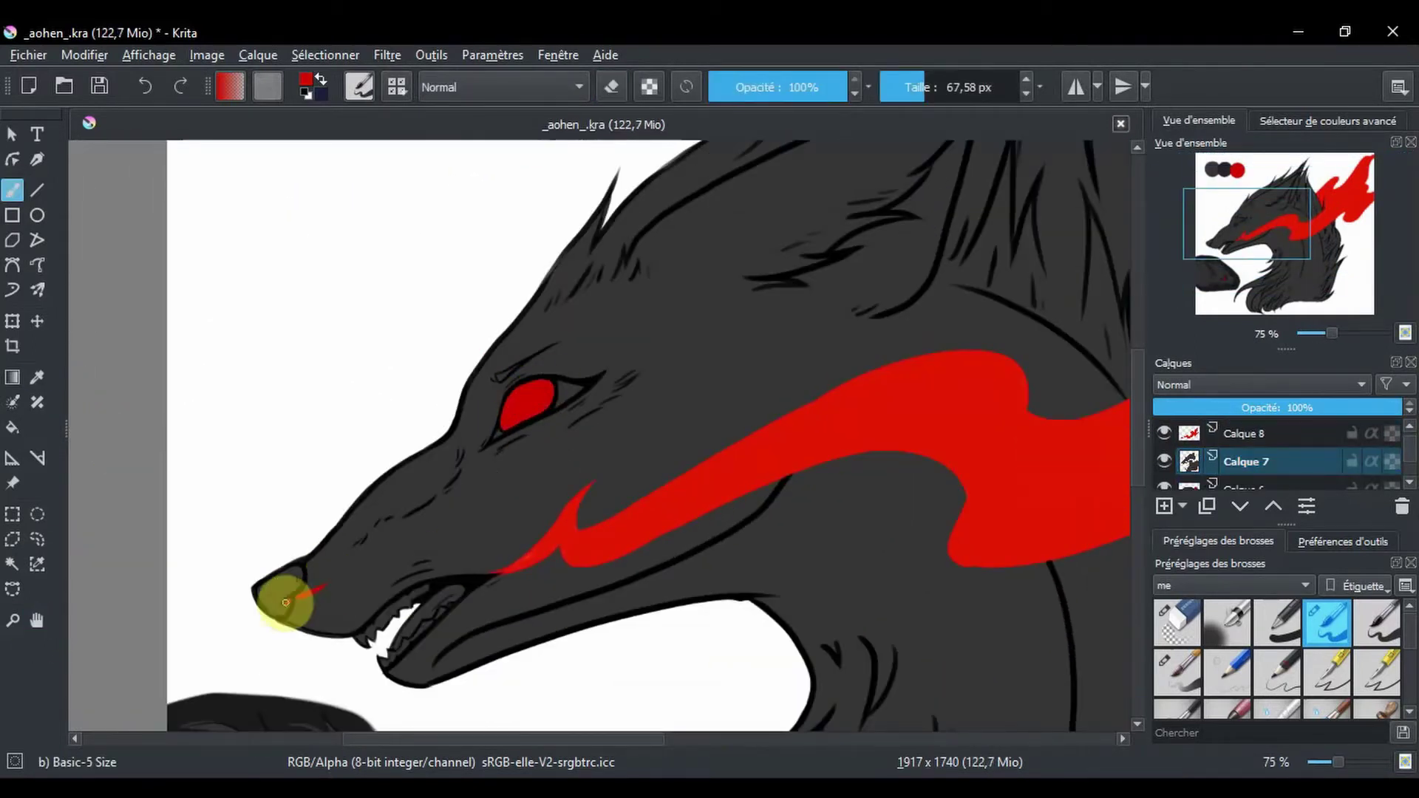
# Paint a red line along the nose, then pick a dark colour from the pop-up palette.
pyautogui.moveTo(285, 602); pyautogui.dragTo(344, 570)
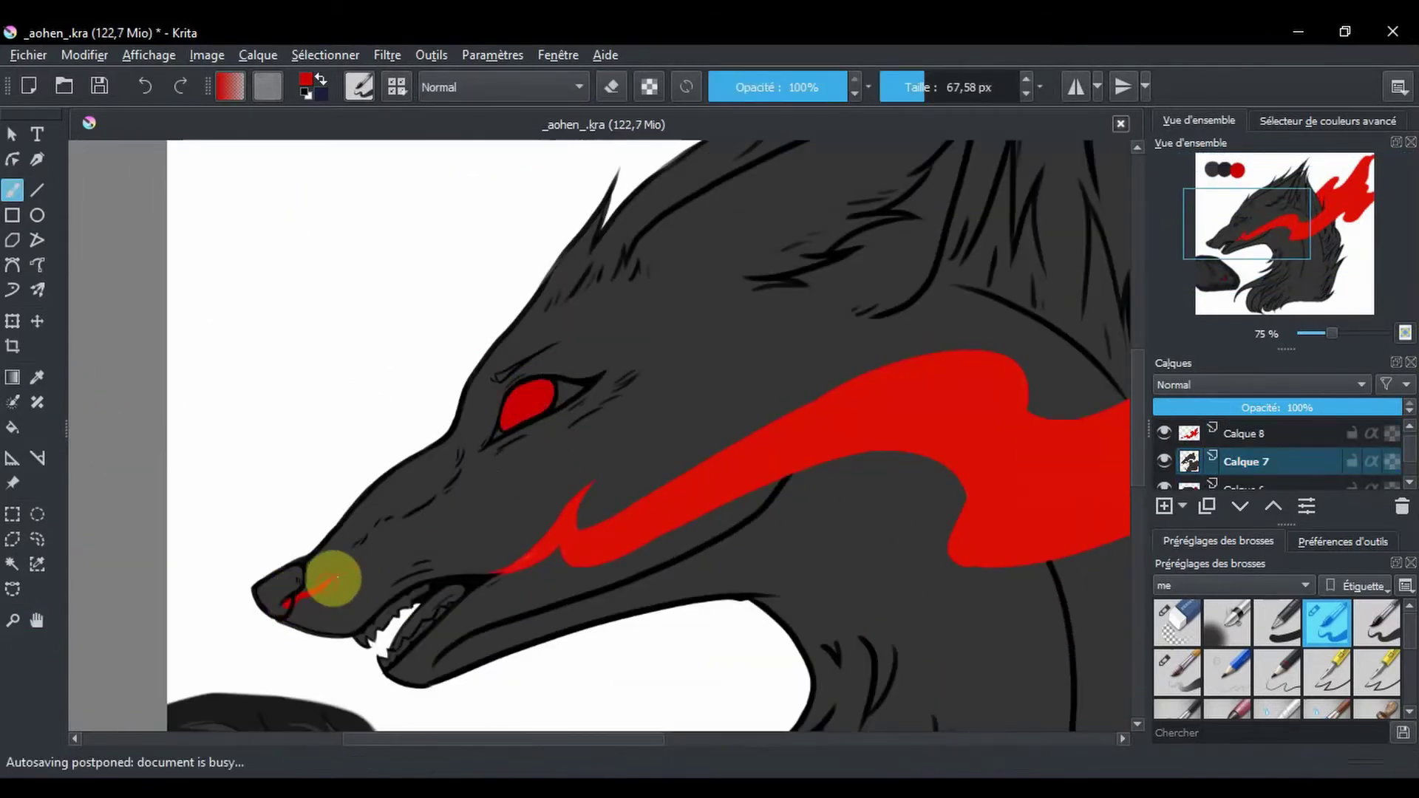
pyautogui.rightClick(759, 461)
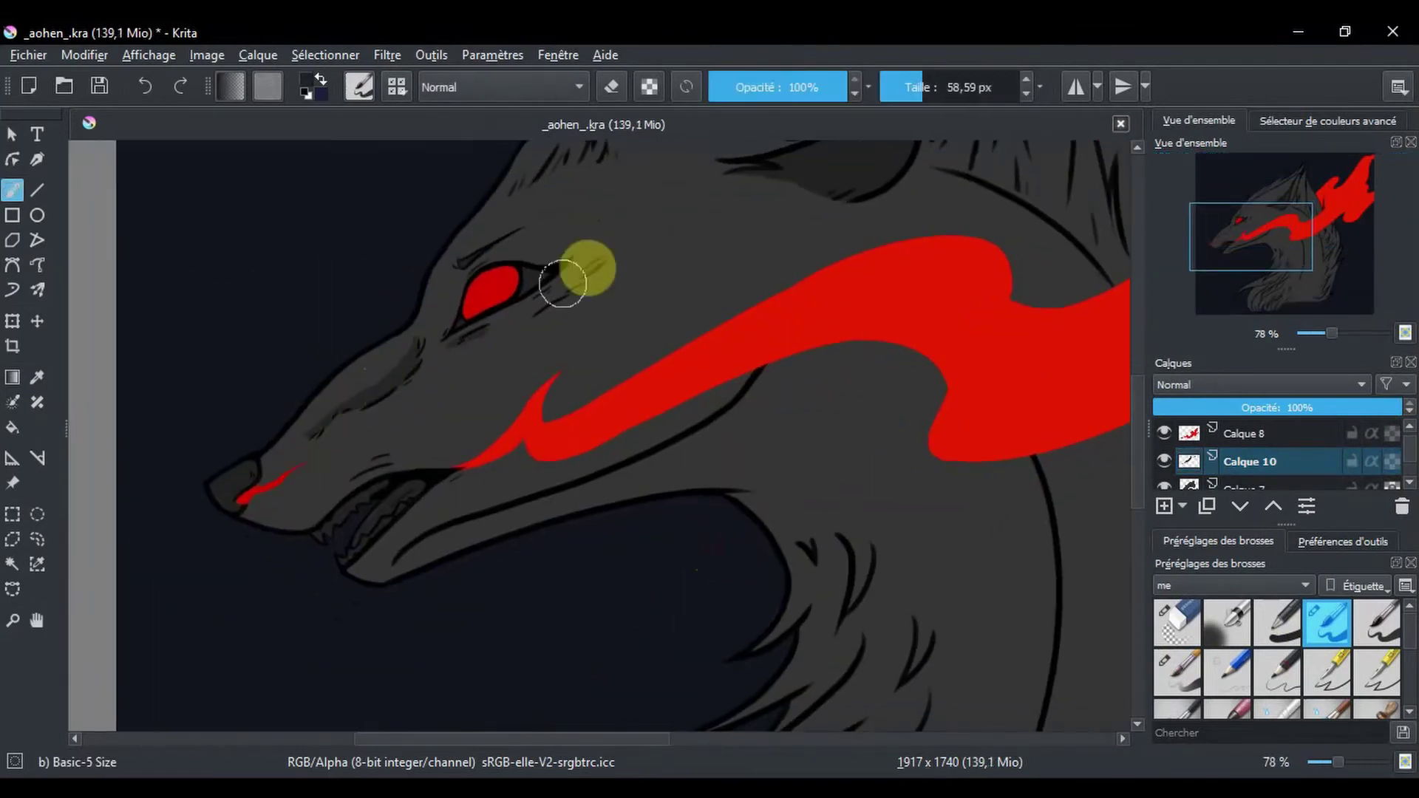
# Shade fur around the eye, undo a stray jaw stroke, and thicken the neck's dark outline.
pyautogui.moveTo(584, 270); pyautogui.dragTo(468, 335)
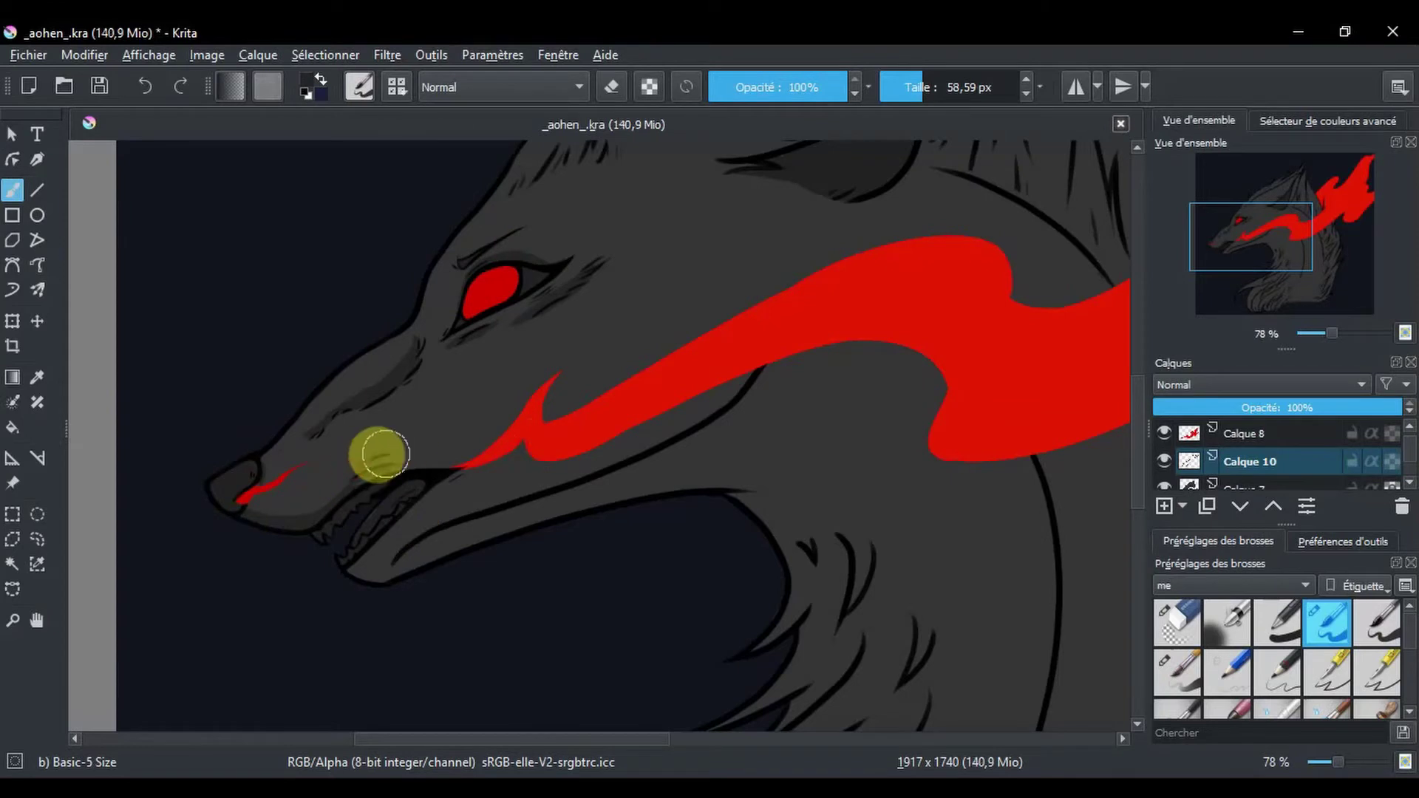
pyautogui.moveTo(396, 566); pyautogui.dragTo(771, 399)
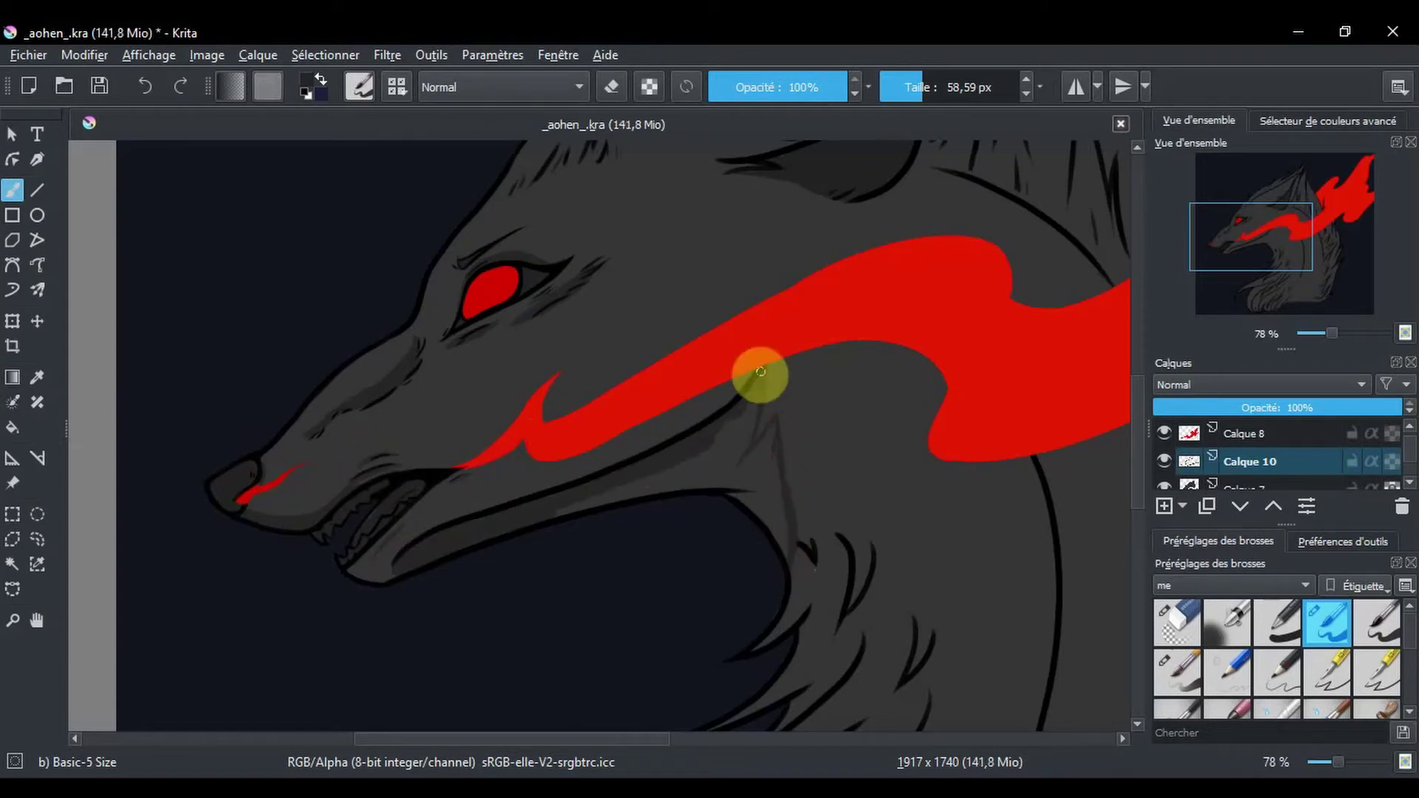
pyautogui.hotkey('ctrl', 'z')
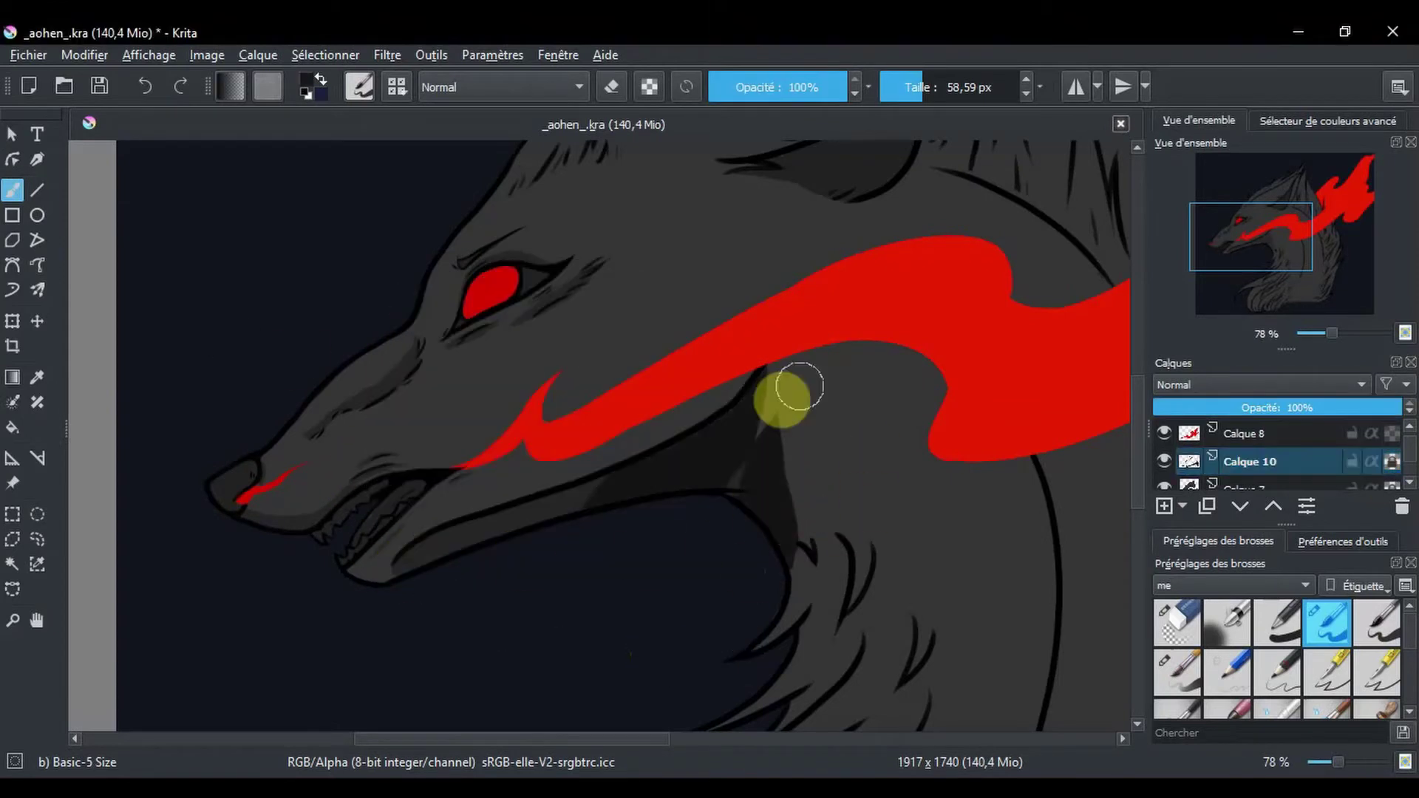
pyautogui.moveTo(737, 520)
pyautogui.mouseDown()
pyautogui.moveTo(650, 255)
pyautogui.moveTo(629, 584)
pyautogui.mouseUp()
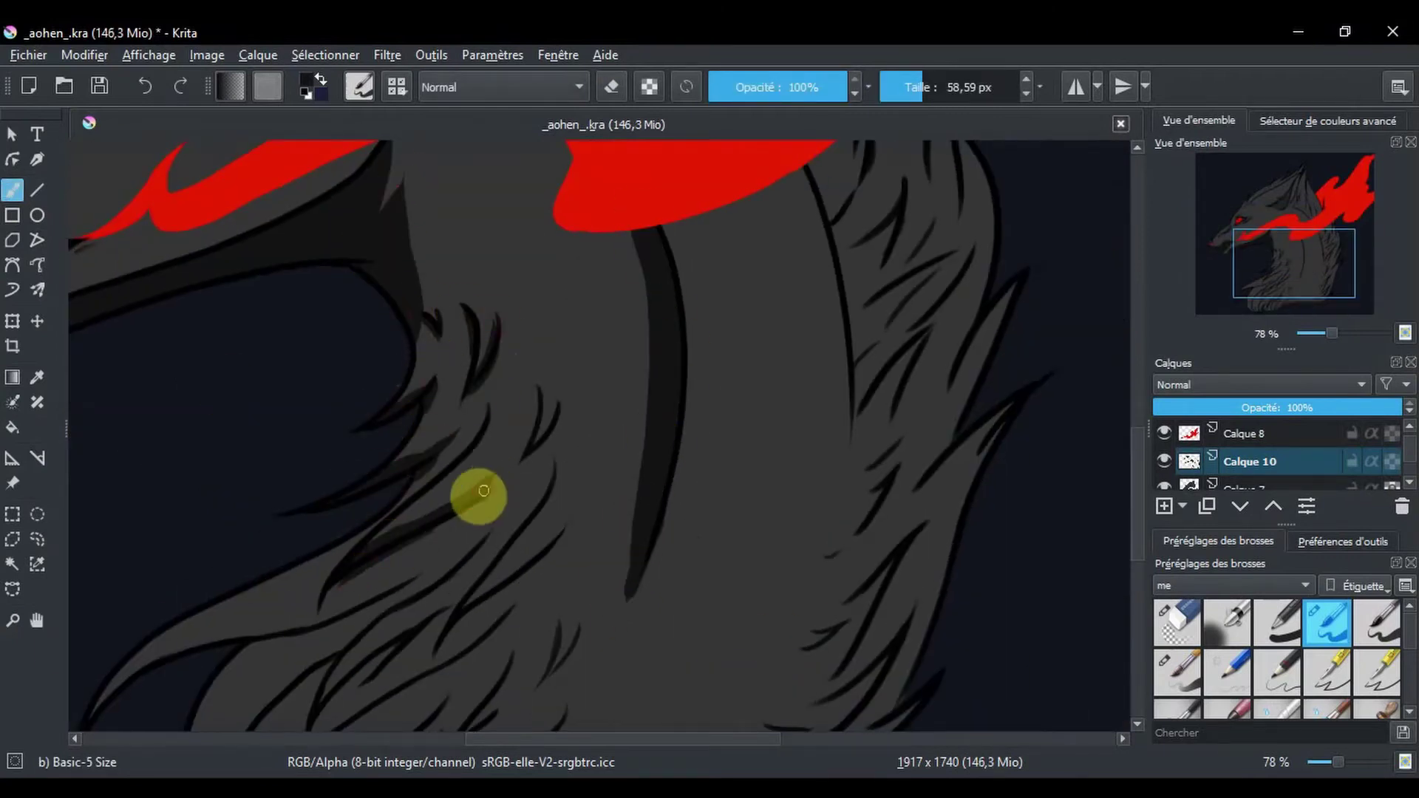
pyautogui.moveTo(555, 399); pyautogui.dragTo(713, 255)
pyautogui.moveTo(256, 557); pyautogui.dragTo(522, 453)
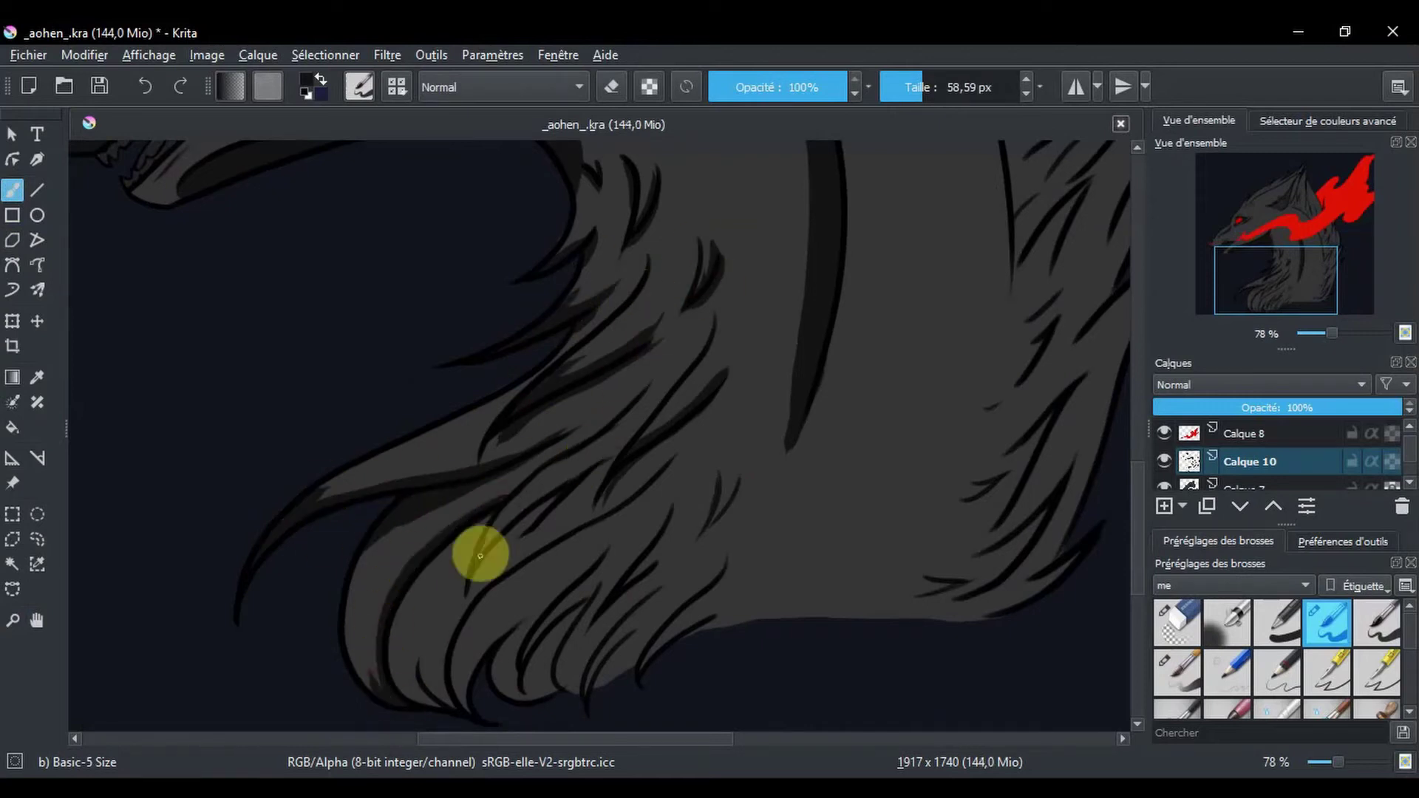
# Paint dark strands through the lower neck and chest fur.
pyautogui.moveTo(532, 507); pyautogui.dragTo(443, 665)
pyautogui.moveTo(485, 513); pyautogui.dragTo(465, 702)
pyautogui.moveTo(559, 591); pyautogui.dragTo(545, 649)
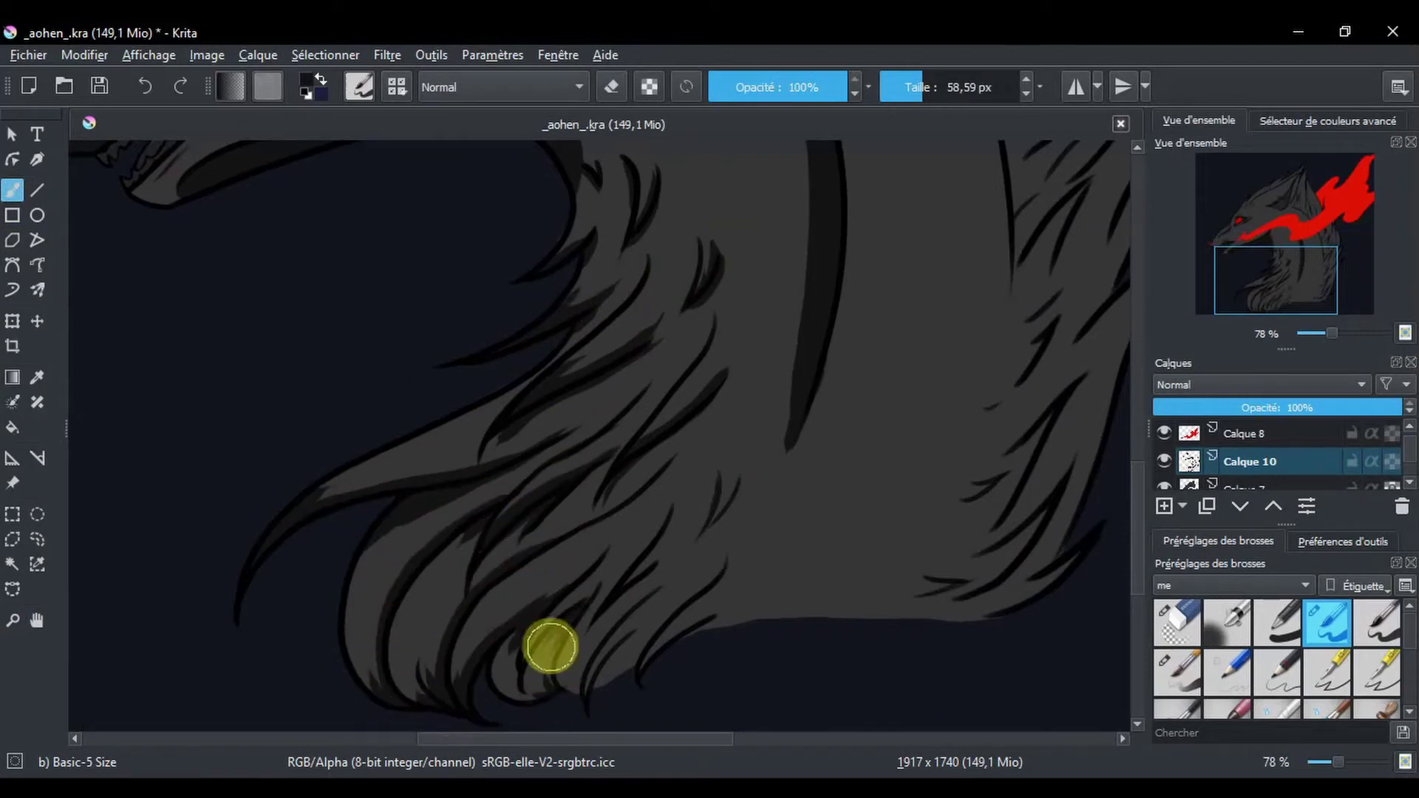
pyautogui.moveTo(617, 569); pyautogui.dragTo(587, 663)
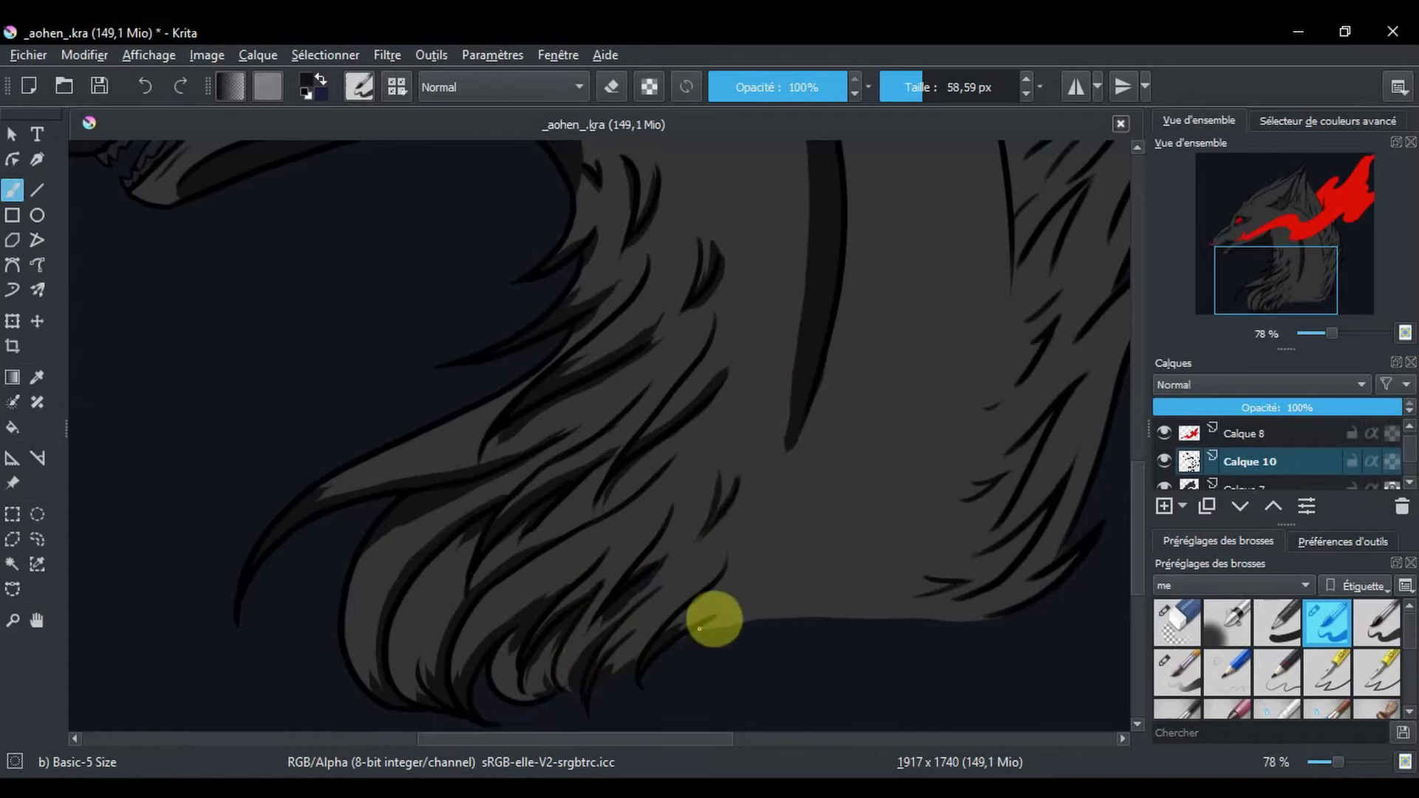
pyautogui.click(37, 620)
pyautogui.moveTo(1051, 542)
pyautogui.mouseDown()
pyautogui.moveTo(900, 501)
pyautogui.moveTo(707, 591)
pyautogui.mouseUp()
pyautogui.press('b')
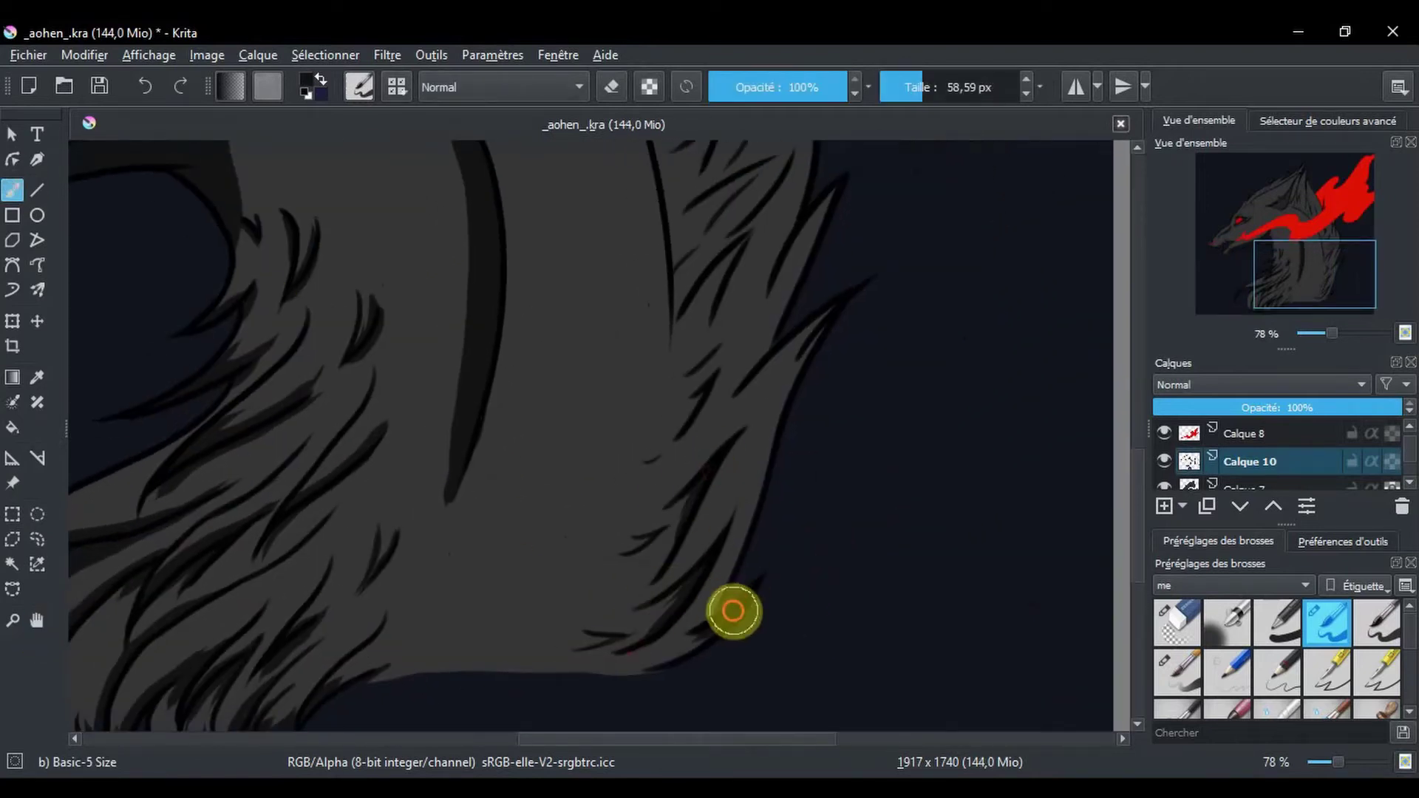
# Darken the fur edge and contour, and hatch dark strokes near the ear tip and base.
pyautogui.moveTo(668, 445); pyautogui.dragTo(732, 544)
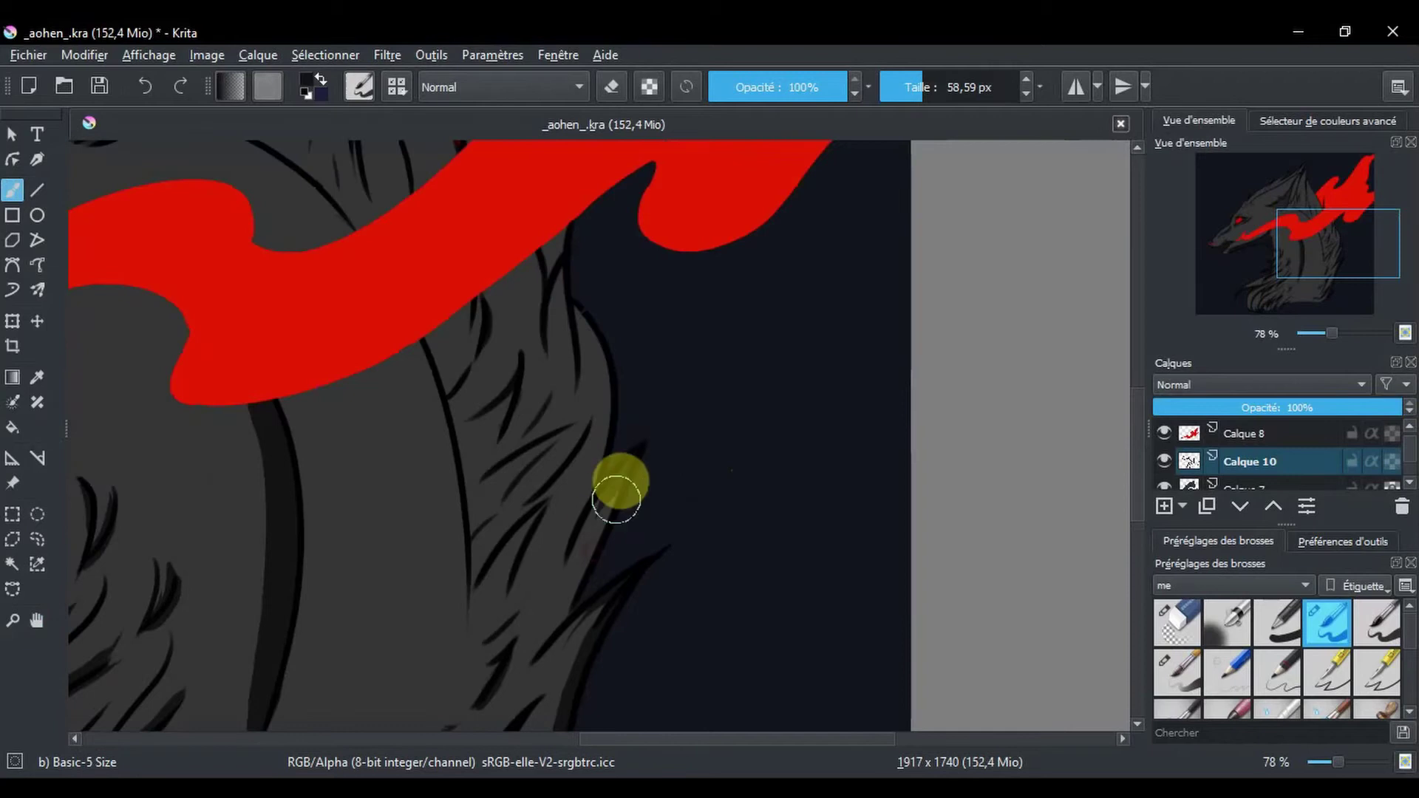
pyautogui.moveTo(616, 499); pyautogui.dragTo(540, 643)
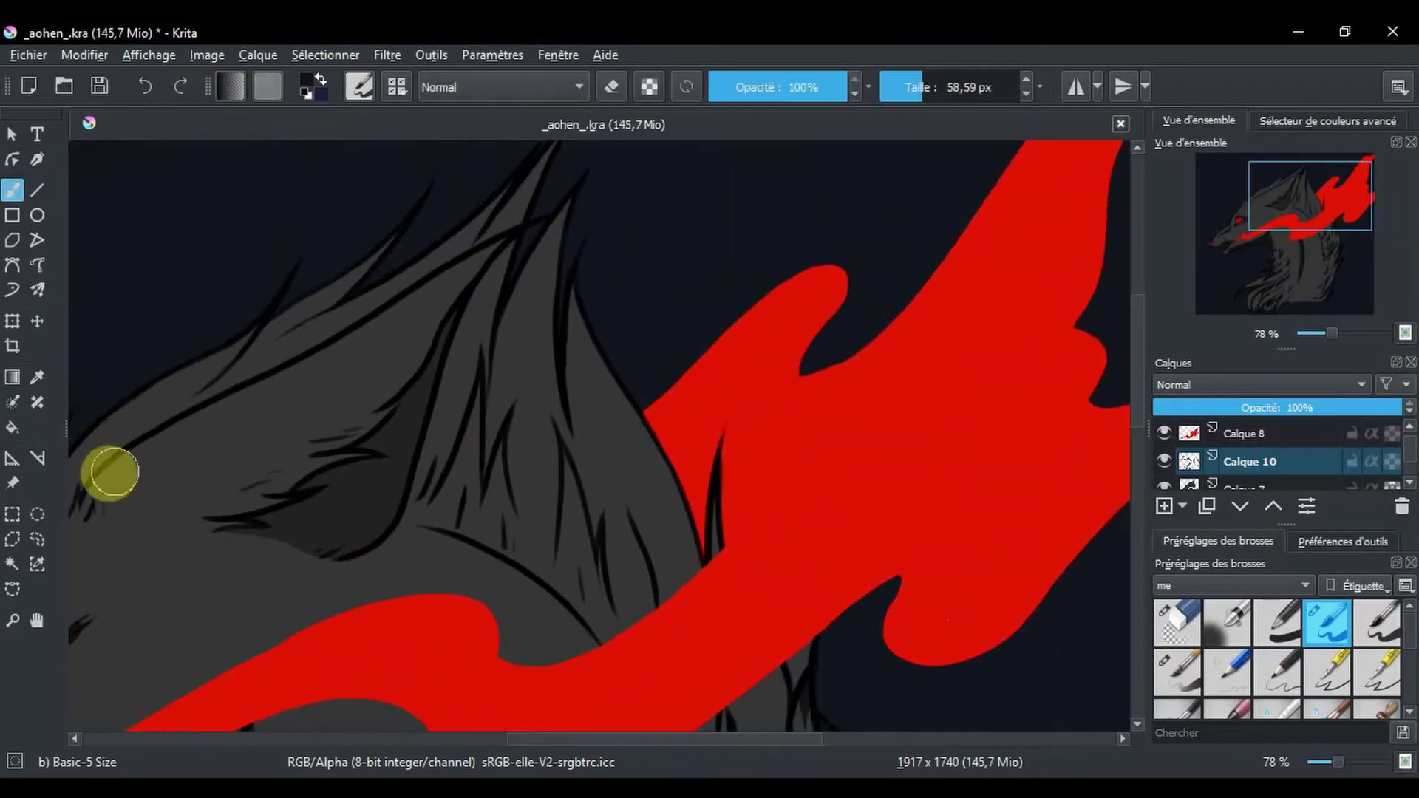
pyautogui.moveTo(111, 473); pyautogui.dragTo(469, 254)
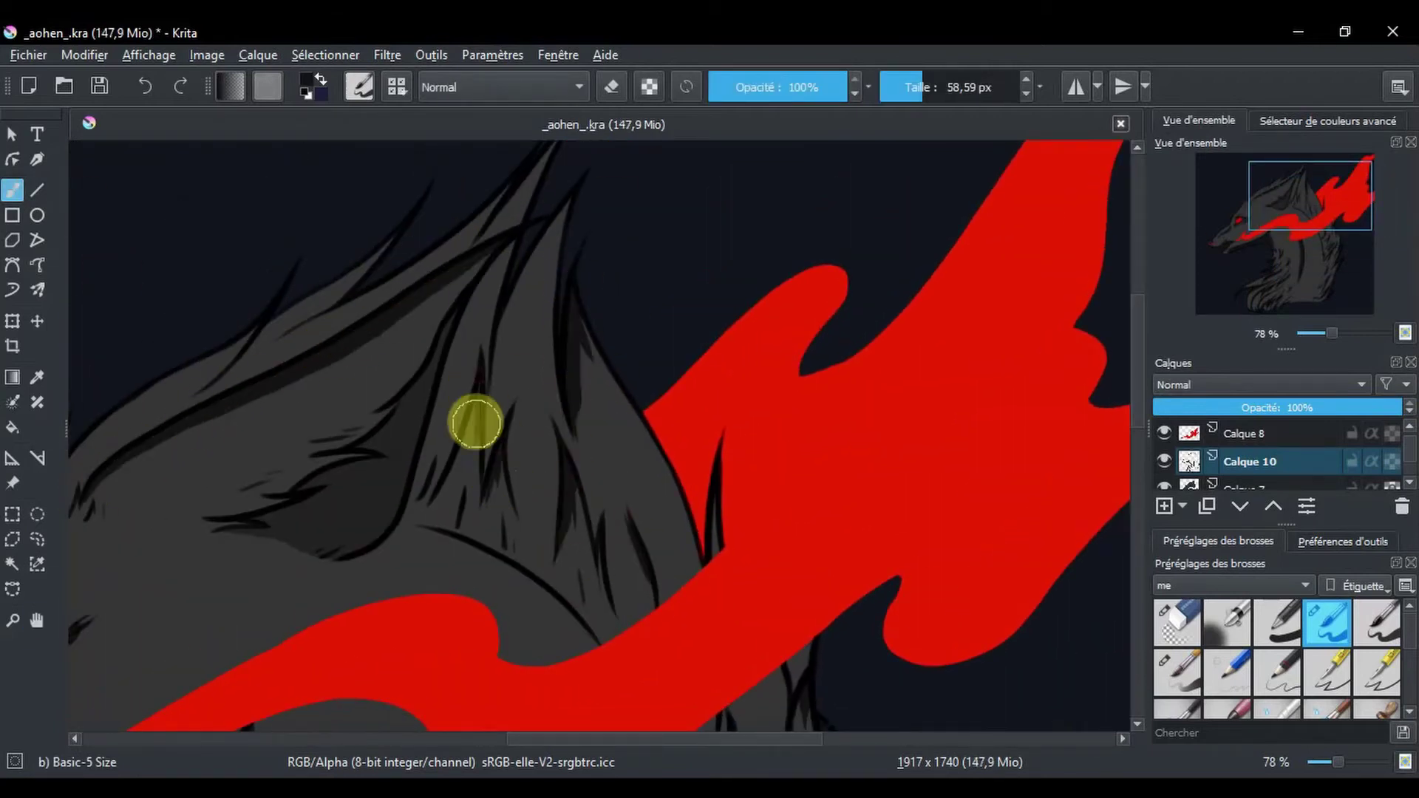
pyautogui.moveTo(665, 202); pyautogui.dragTo(641, 319)
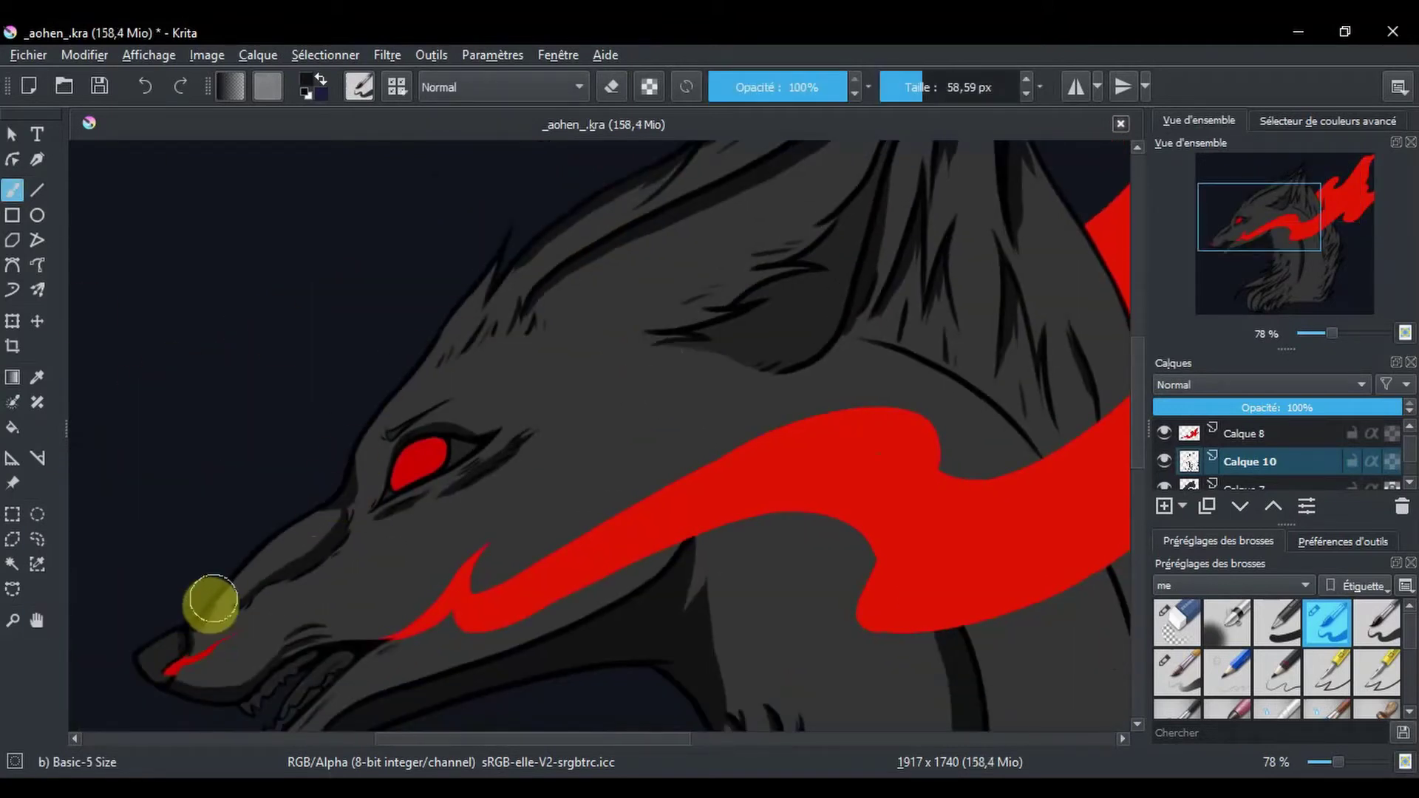
pyautogui.moveTo(499, 317); pyautogui.dragTo(444, 348)
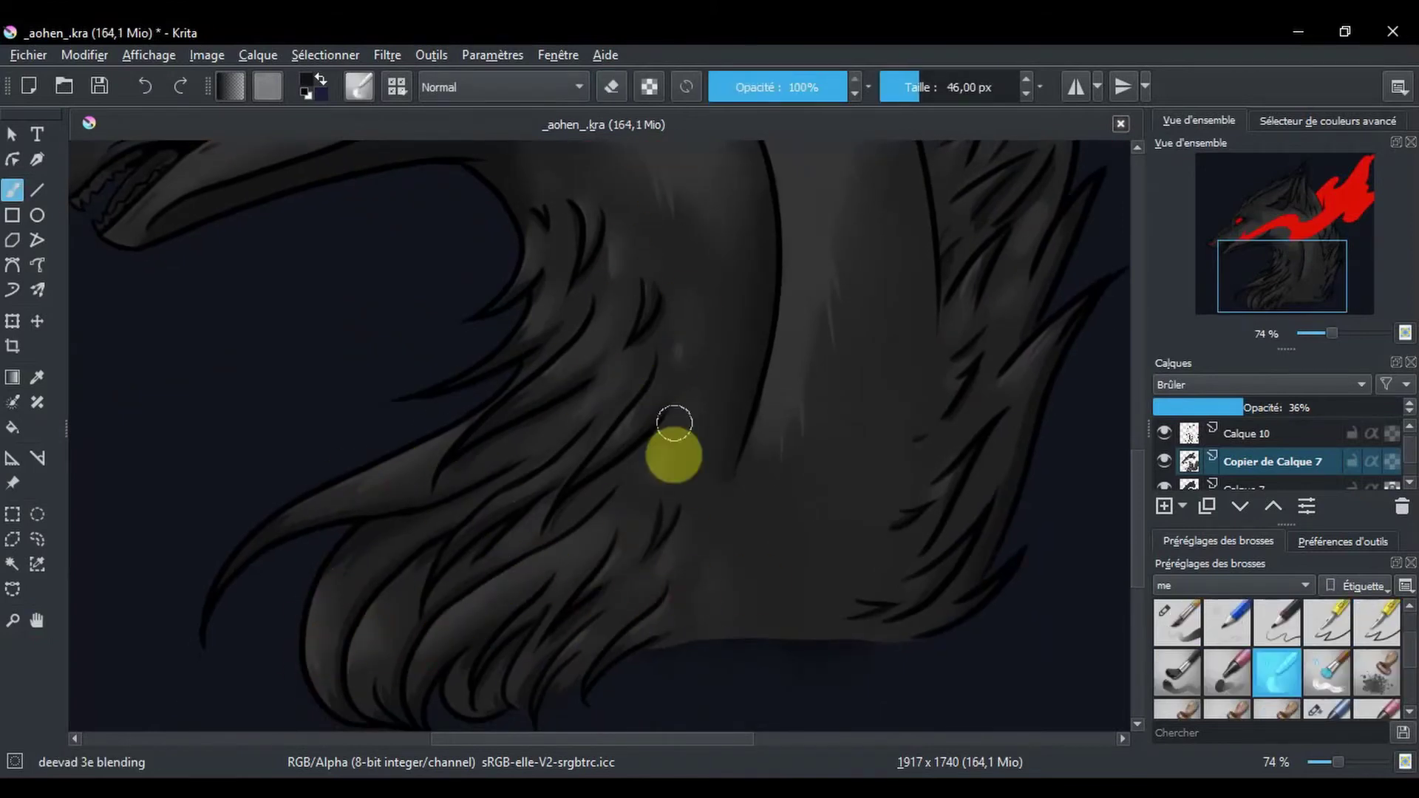
# On Copier de Calque 7, shrink the brush and swap brush presets, then switch to Calque 11.
pyautogui.moveTo(845, 218); pyautogui.dragTo(855, 522)
pyautogui.press('pageup')
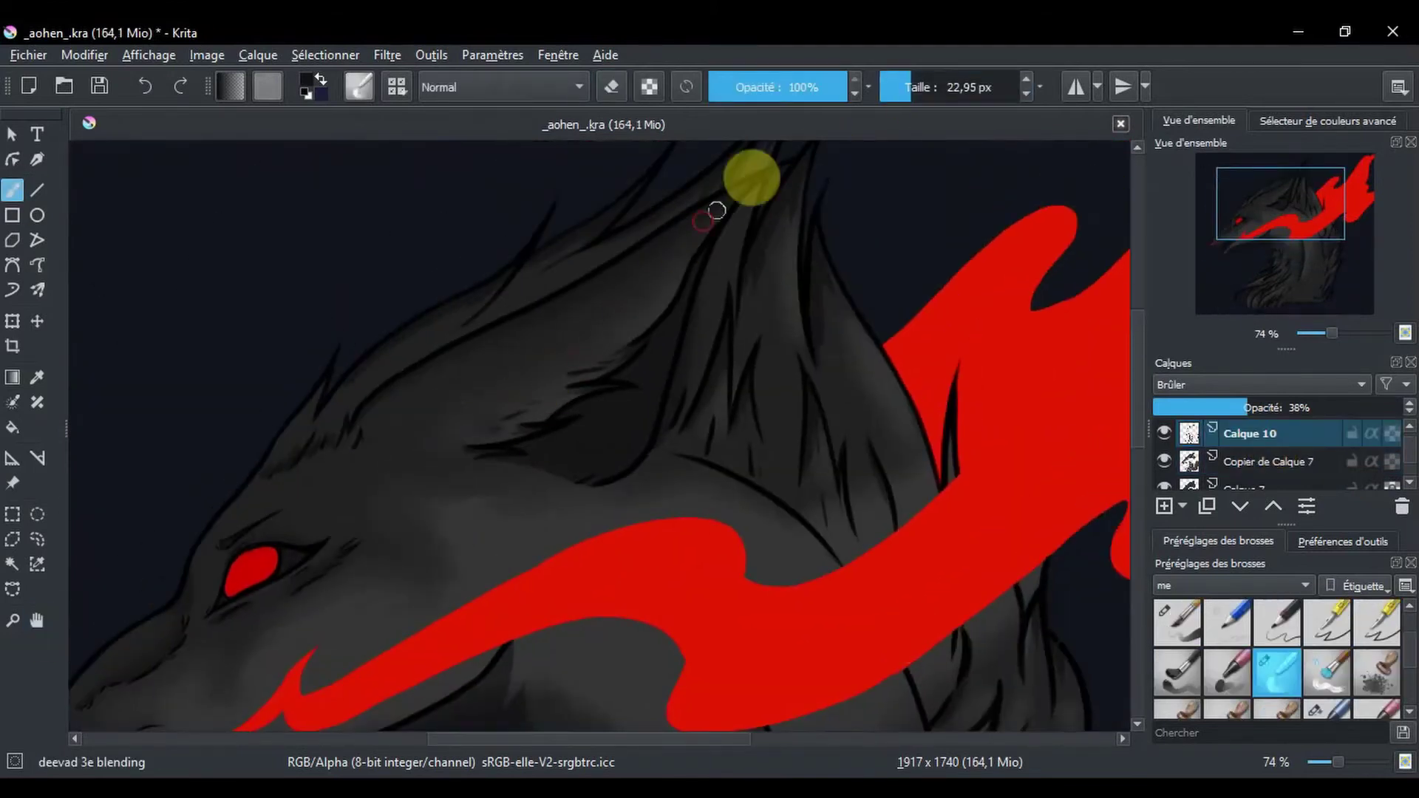
pyautogui.click(1256, 461)
pyautogui.press('/')
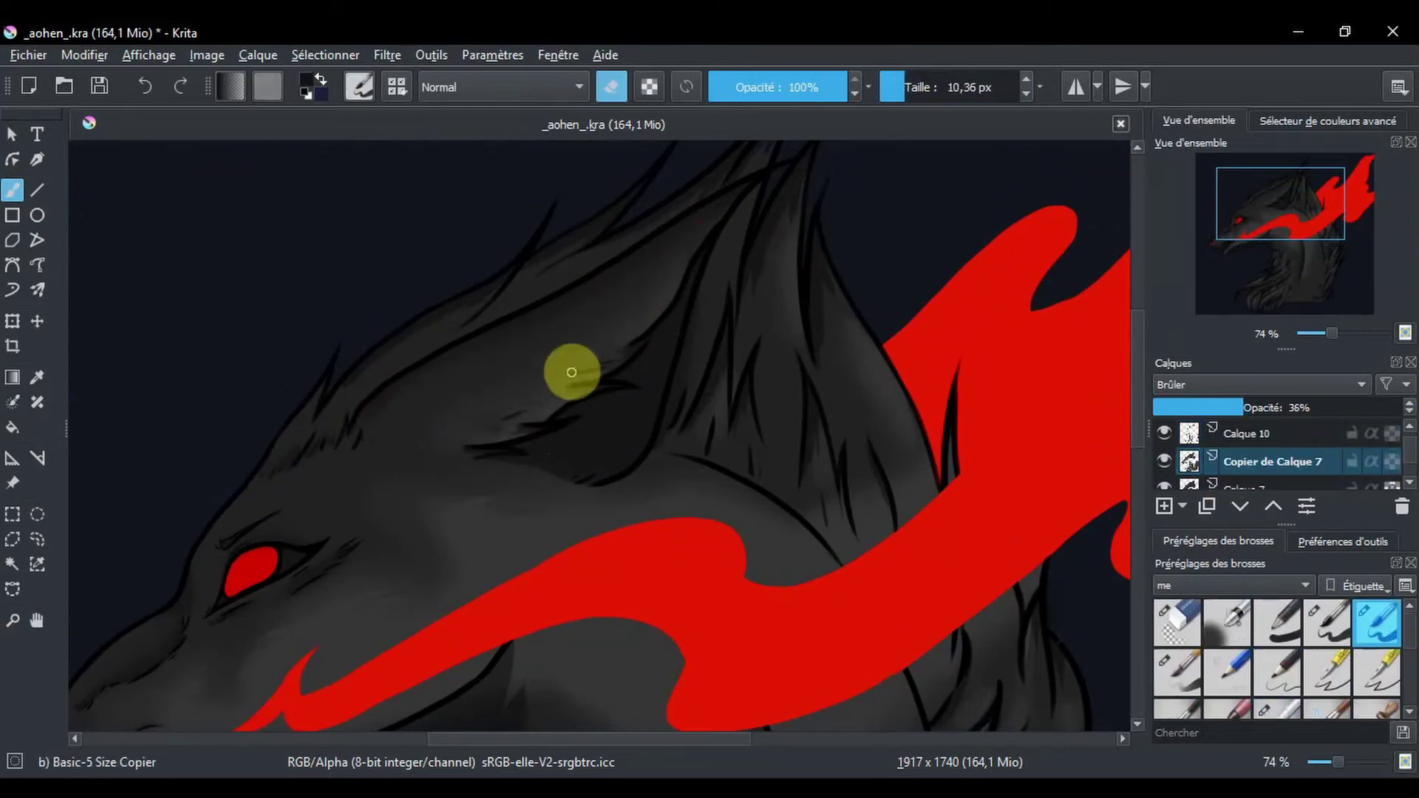
pyautogui.press('/')
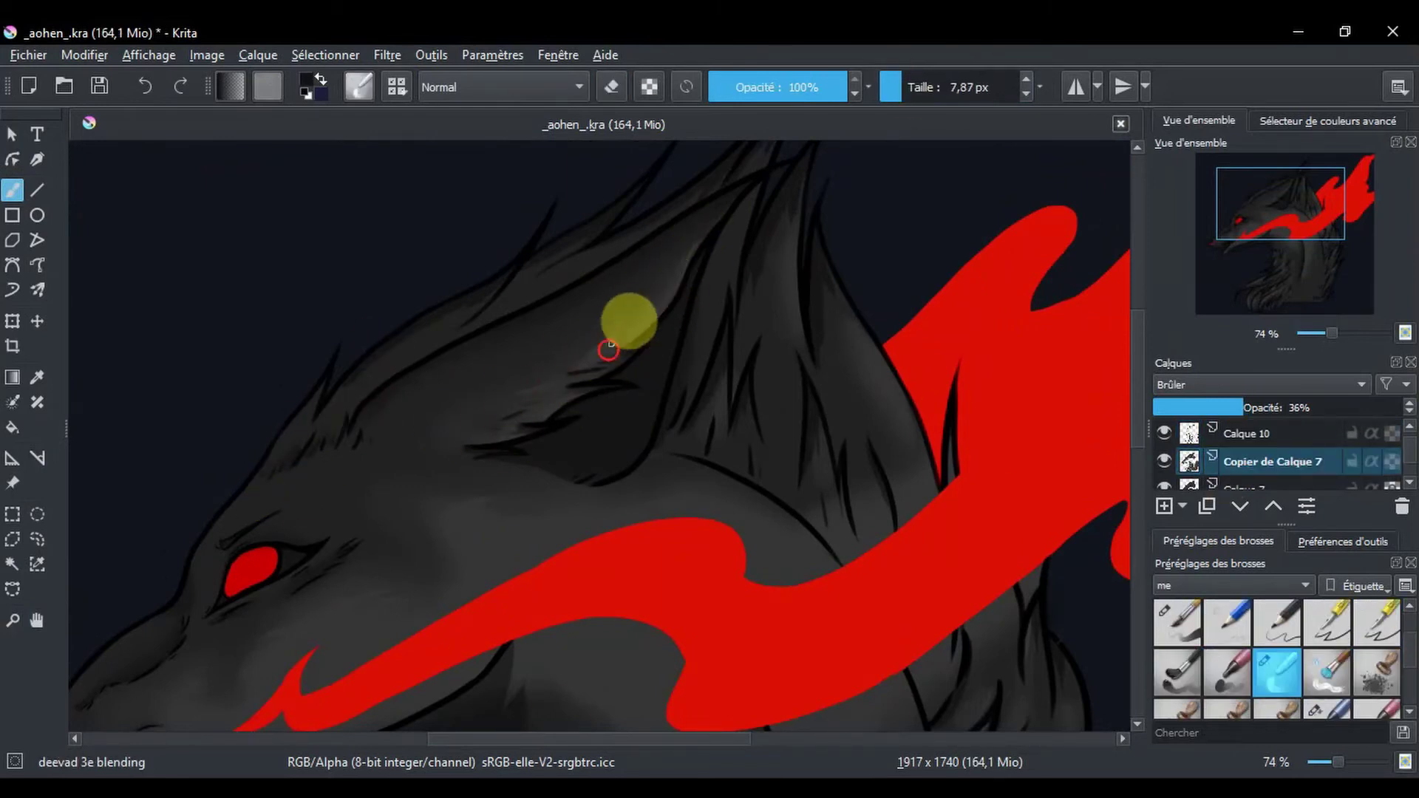
pyautogui.moveTo(331, 632); pyautogui.dragTo(364, 496)
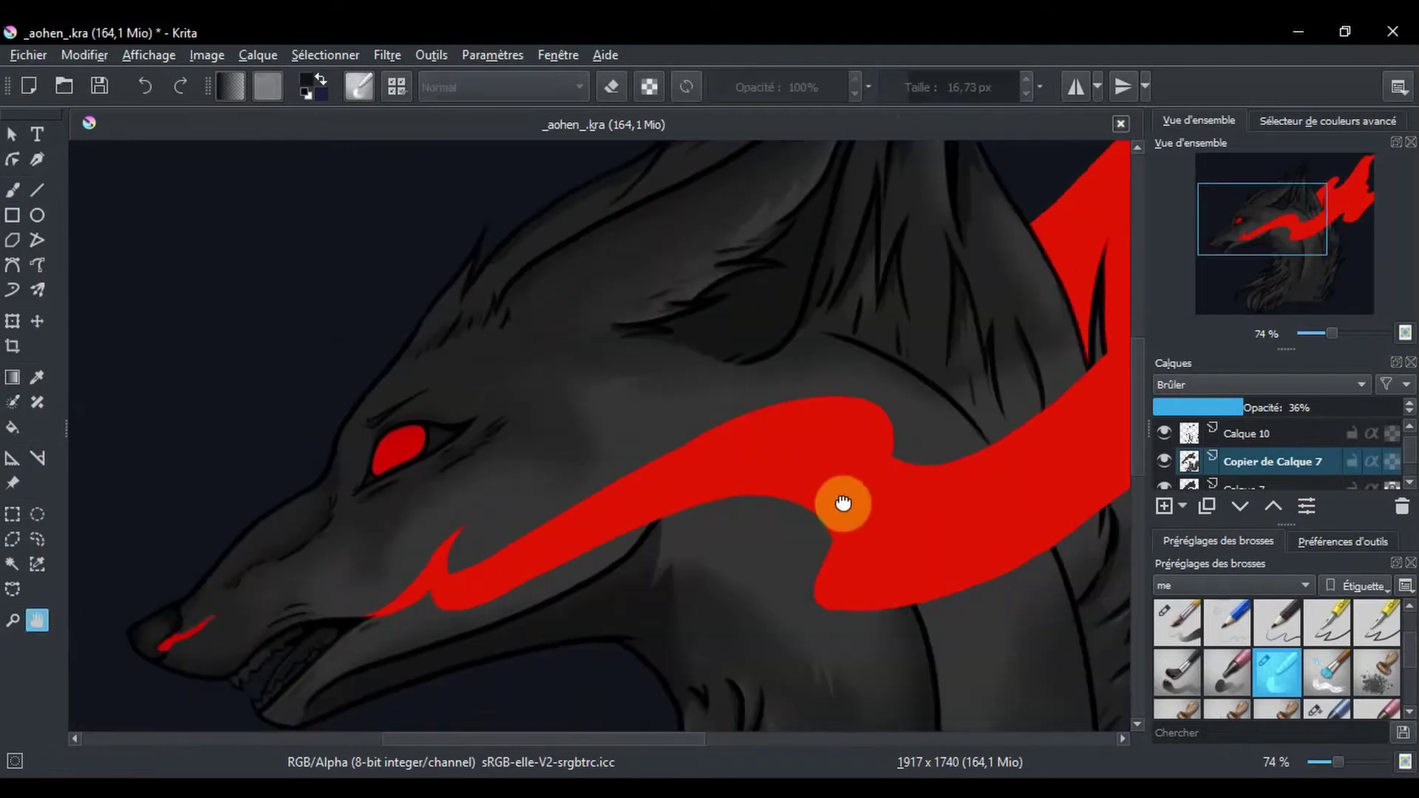
pyautogui.press('/')
pyautogui.press('/')
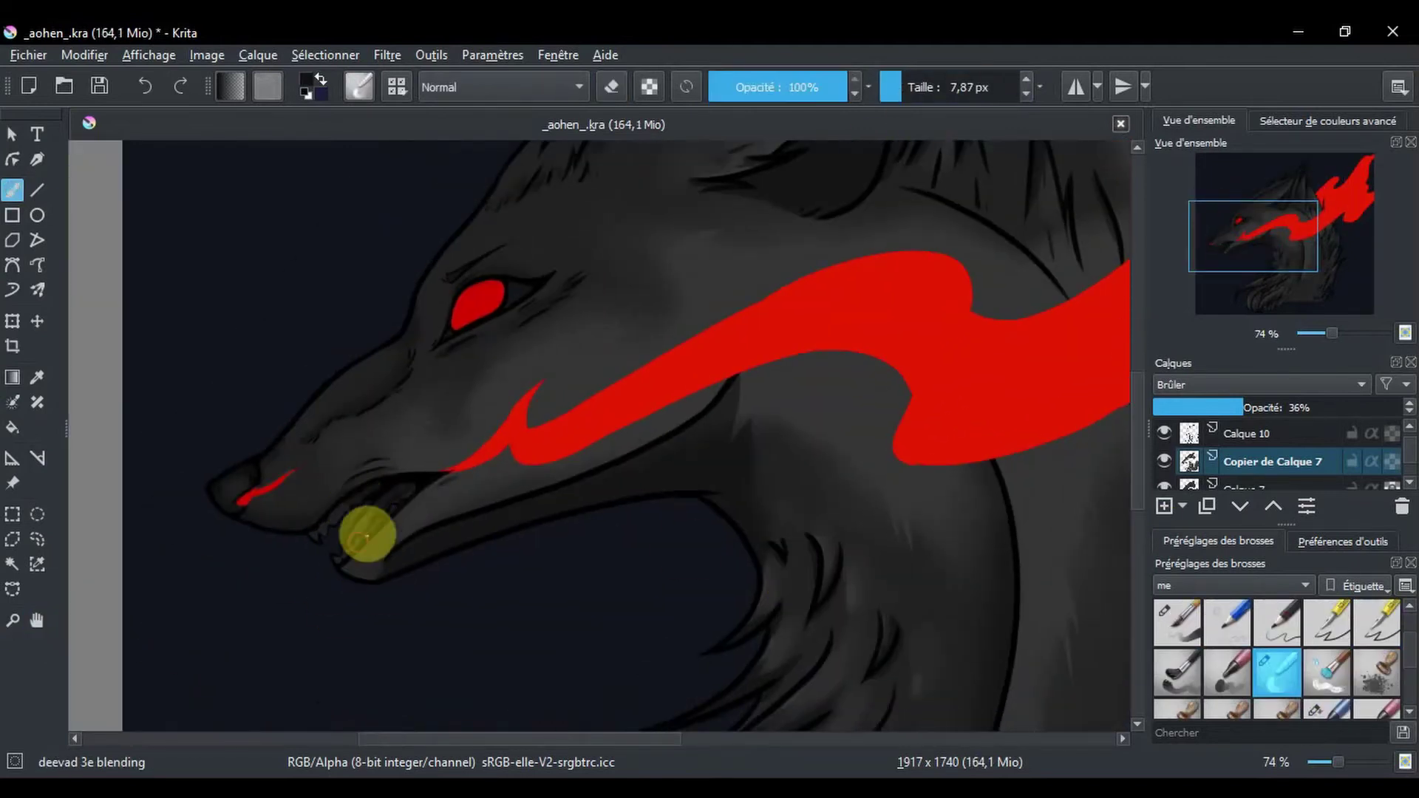
pyautogui.click(1376, 623)
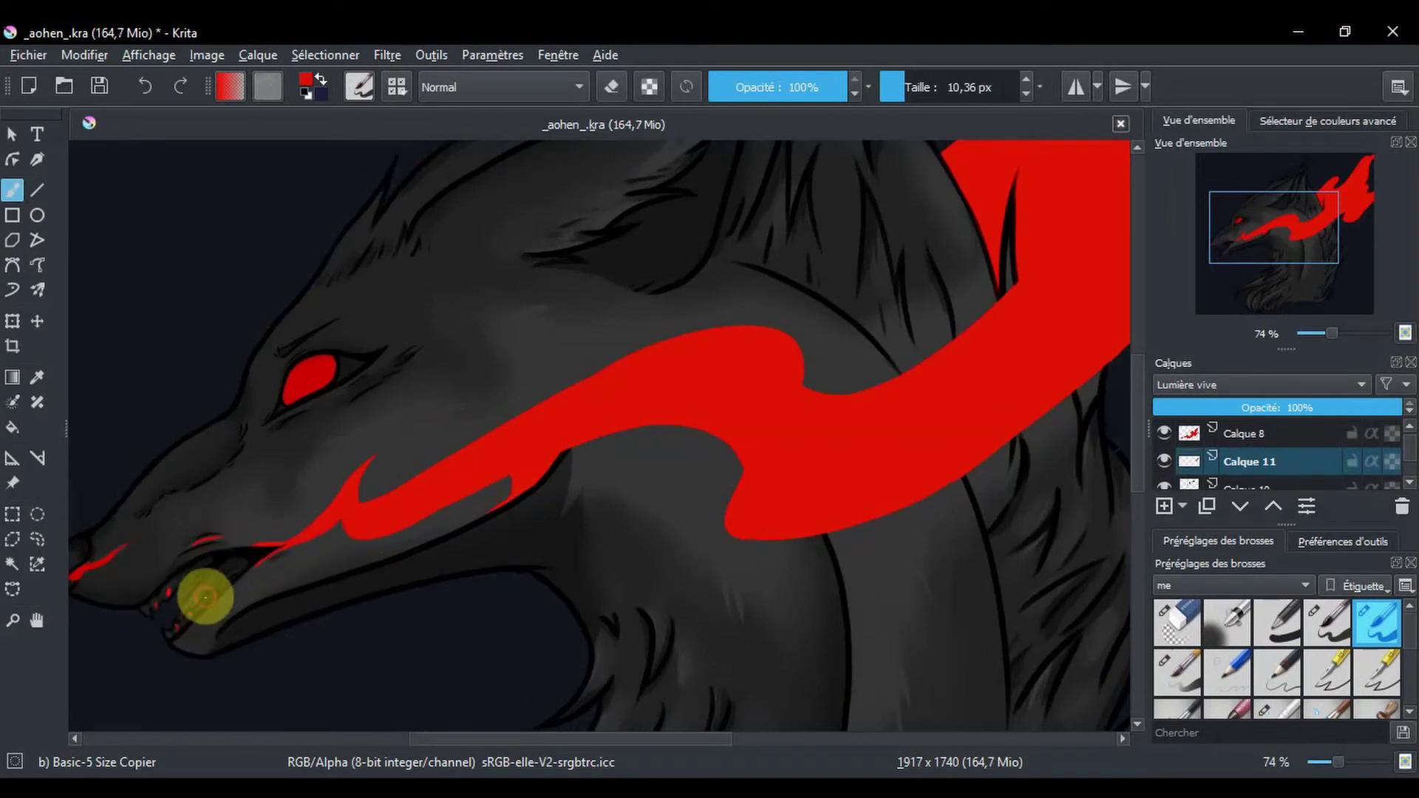
# Paint a long red drip and short red strokes down the wolf's neck fur.
pyautogui.moveTo(861, 706); pyautogui.dragTo(602, 589)
pyautogui.moveTo(473, 370); pyautogui.dragTo(490, 543)
pyautogui.moveTo(596, 318); pyautogui.dragTo(610, 361)
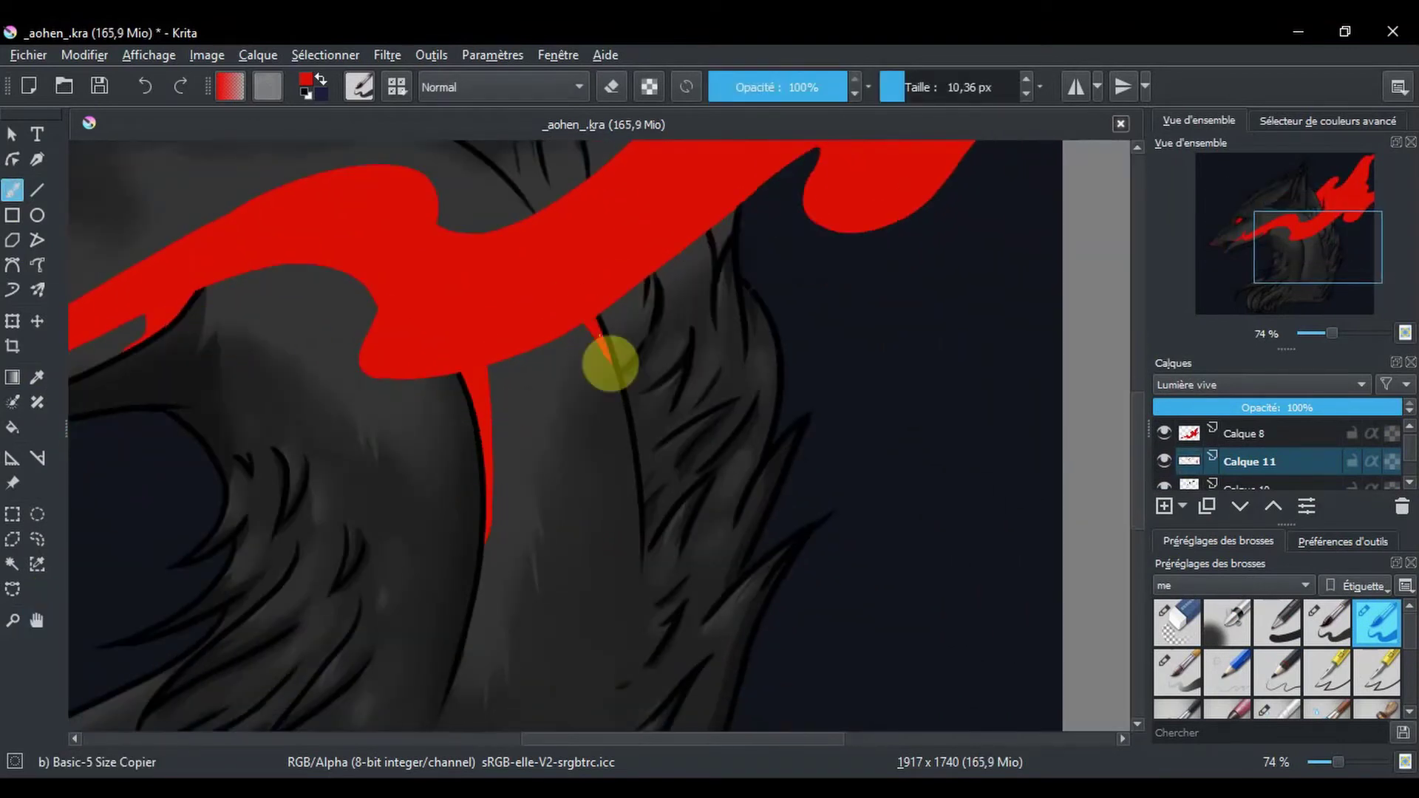
pyautogui.scroll(-3, 330, 539)
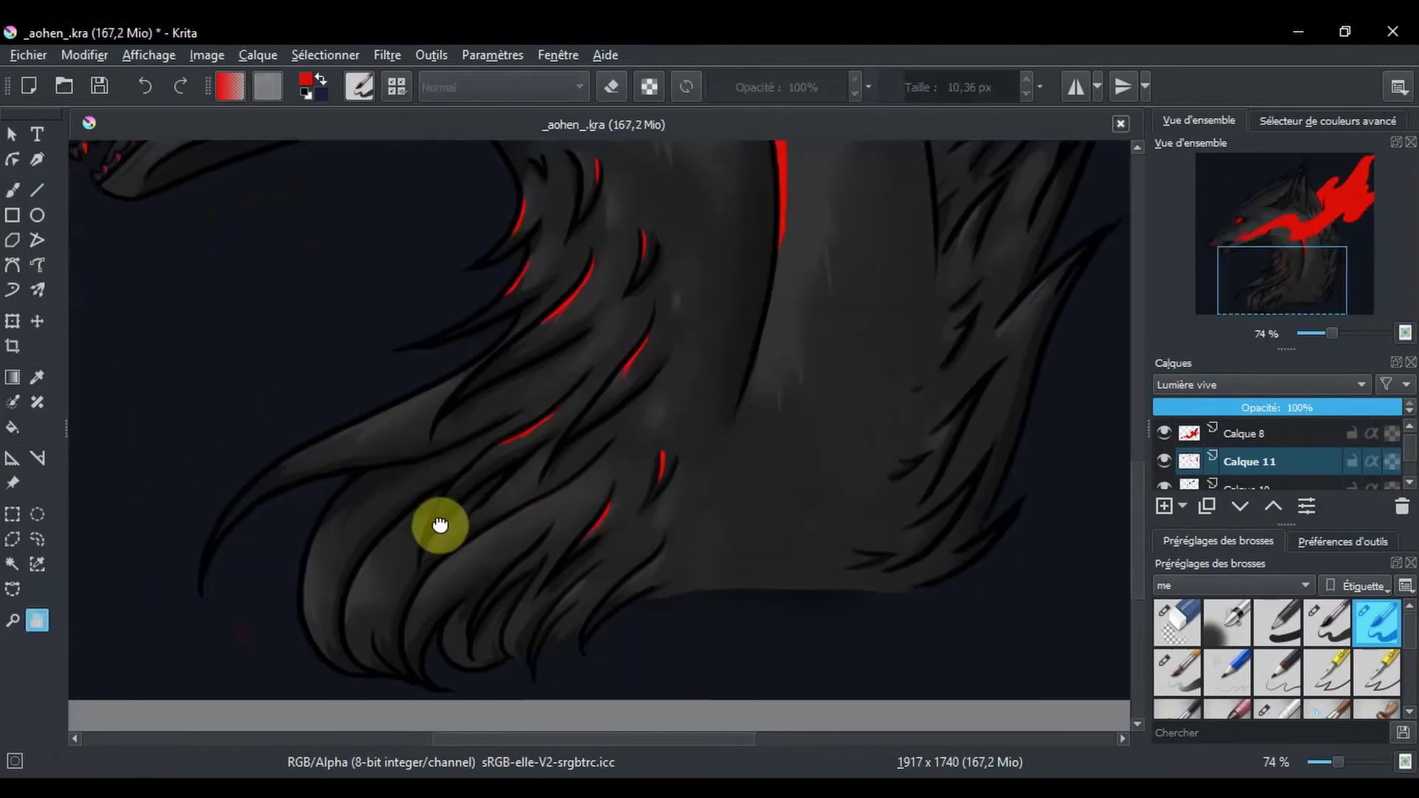
pyautogui.moveTo(436, 526); pyautogui.dragTo(536, 482)
pyautogui.scroll(3, 674, 602)
pyautogui.hscroll(3, 618, 165)
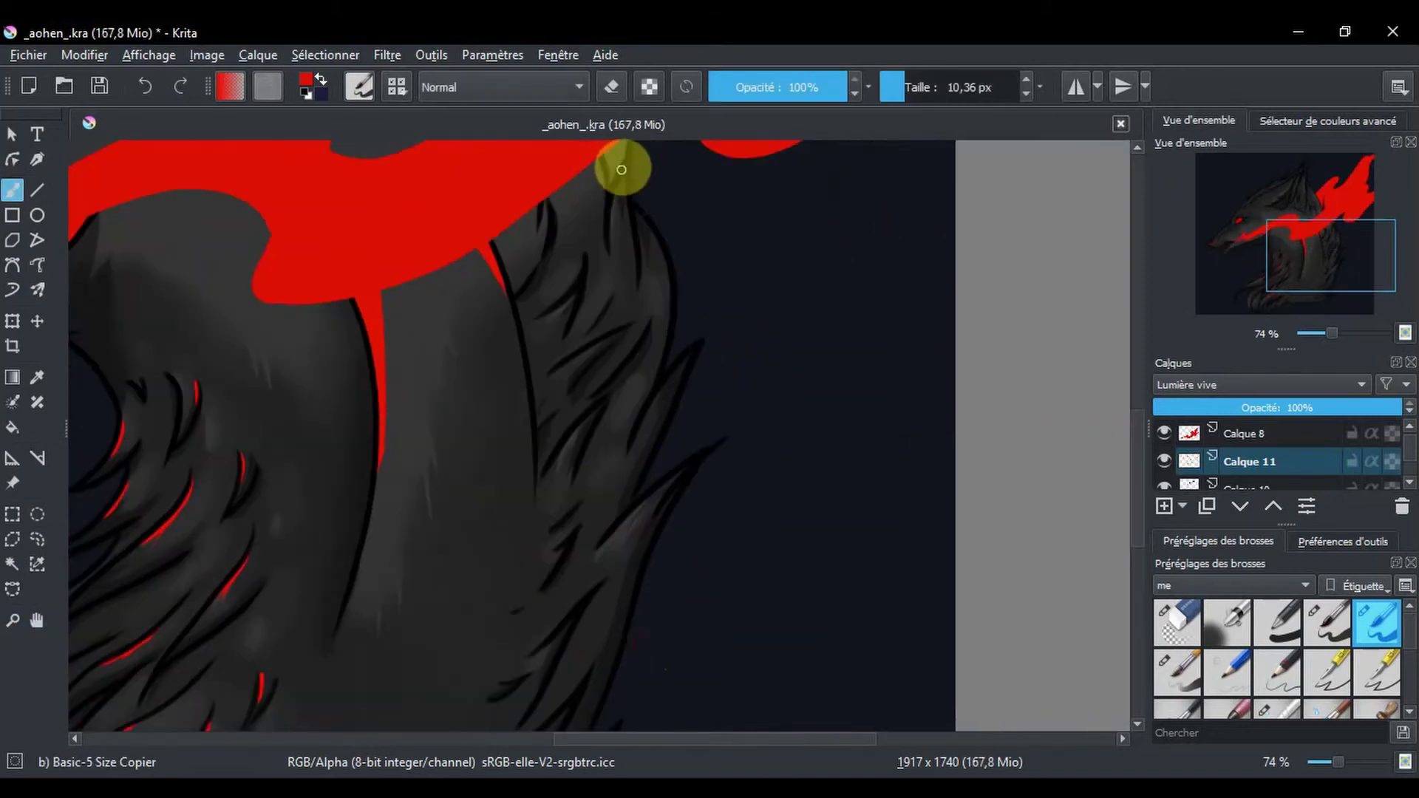
# Add short red strokes and a red dab along the upper fur edges.
pyautogui.moveTo(620, 174); pyautogui.dragTo(611, 229)
pyautogui.moveTo(654, 275); pyautogui.dragTo(667, 336)
pyautogui.click(610, 87)
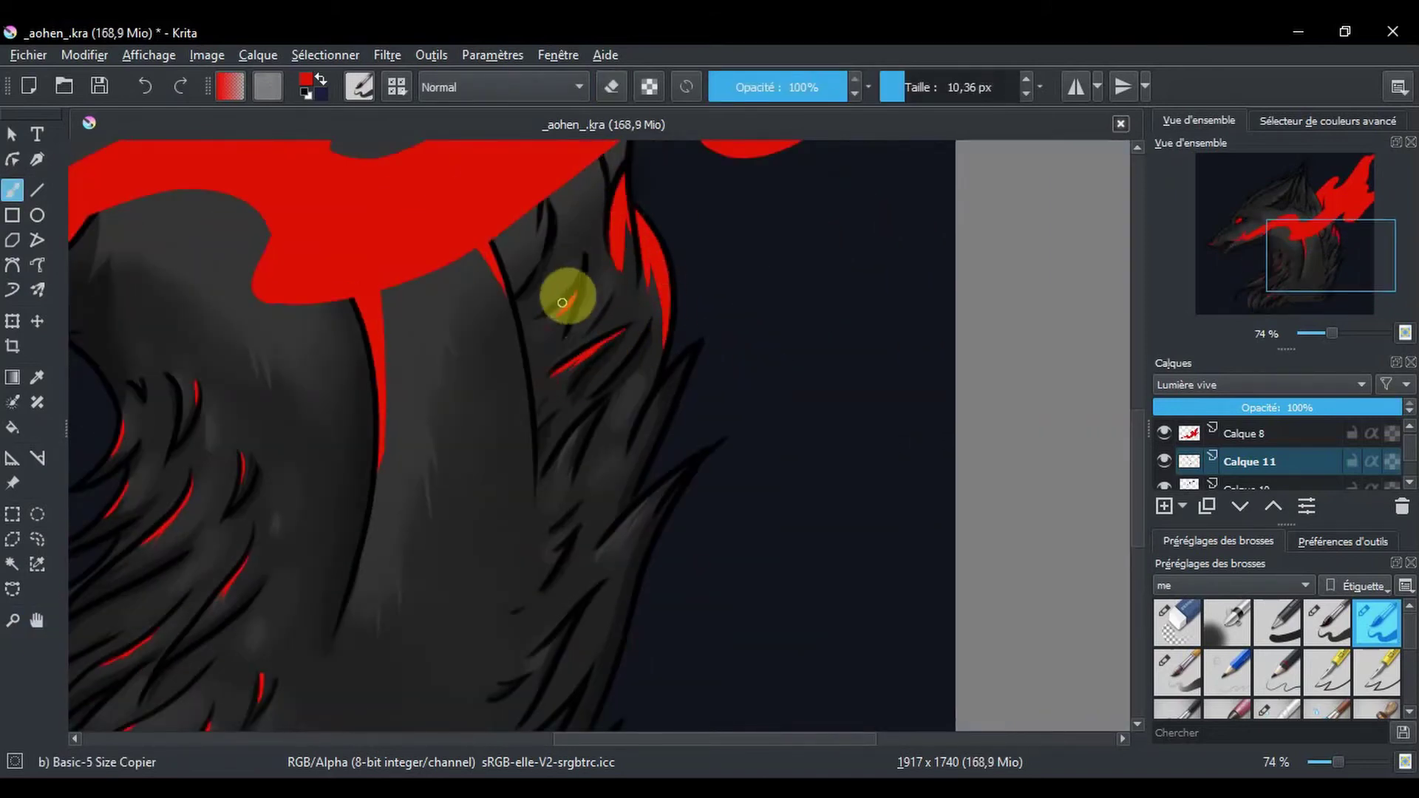
pyautogui.moveTo(601, 245); pyautogui.dragTo(567, 188)
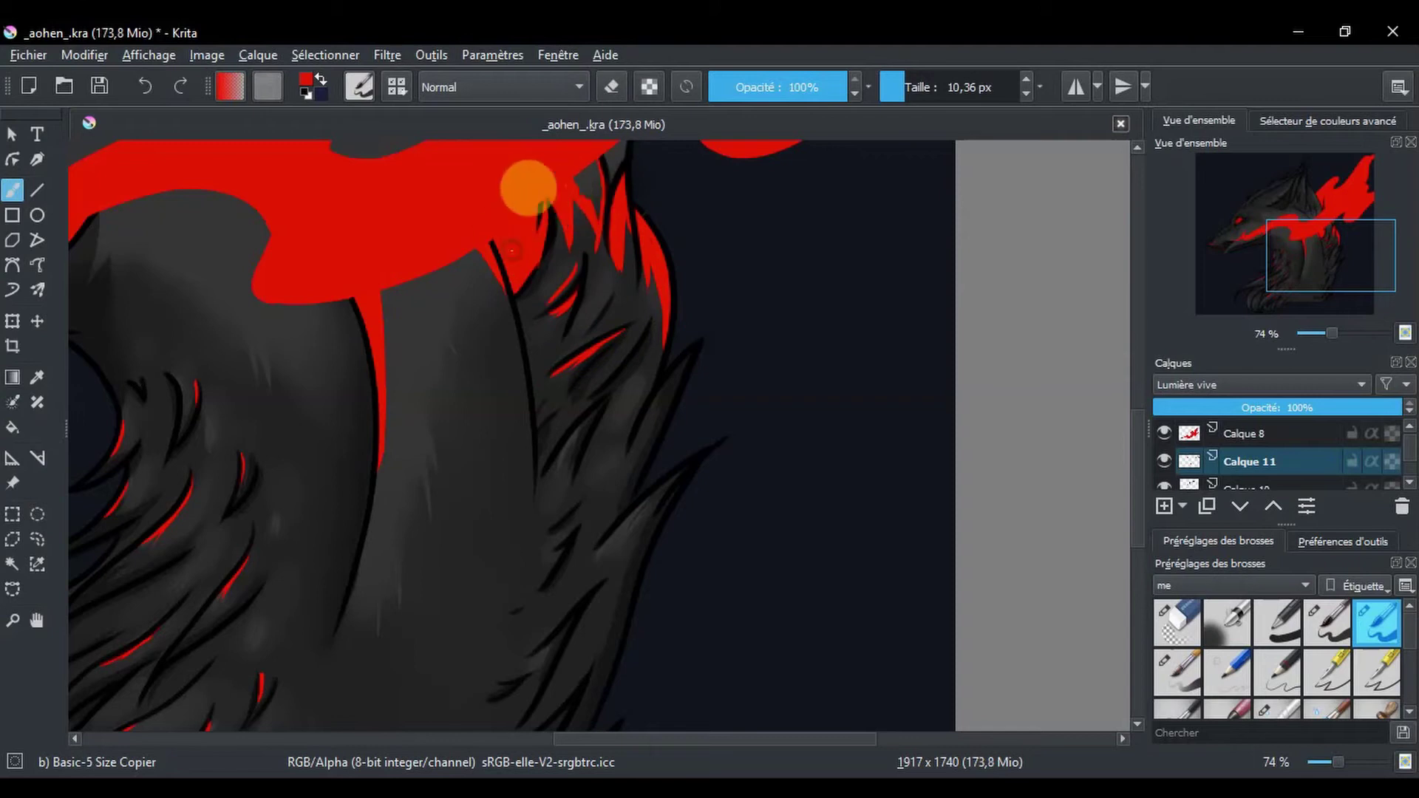
pyautogui.scroll(3, 651, 325)
pyautogui.hscroll(-1, 650, 325)
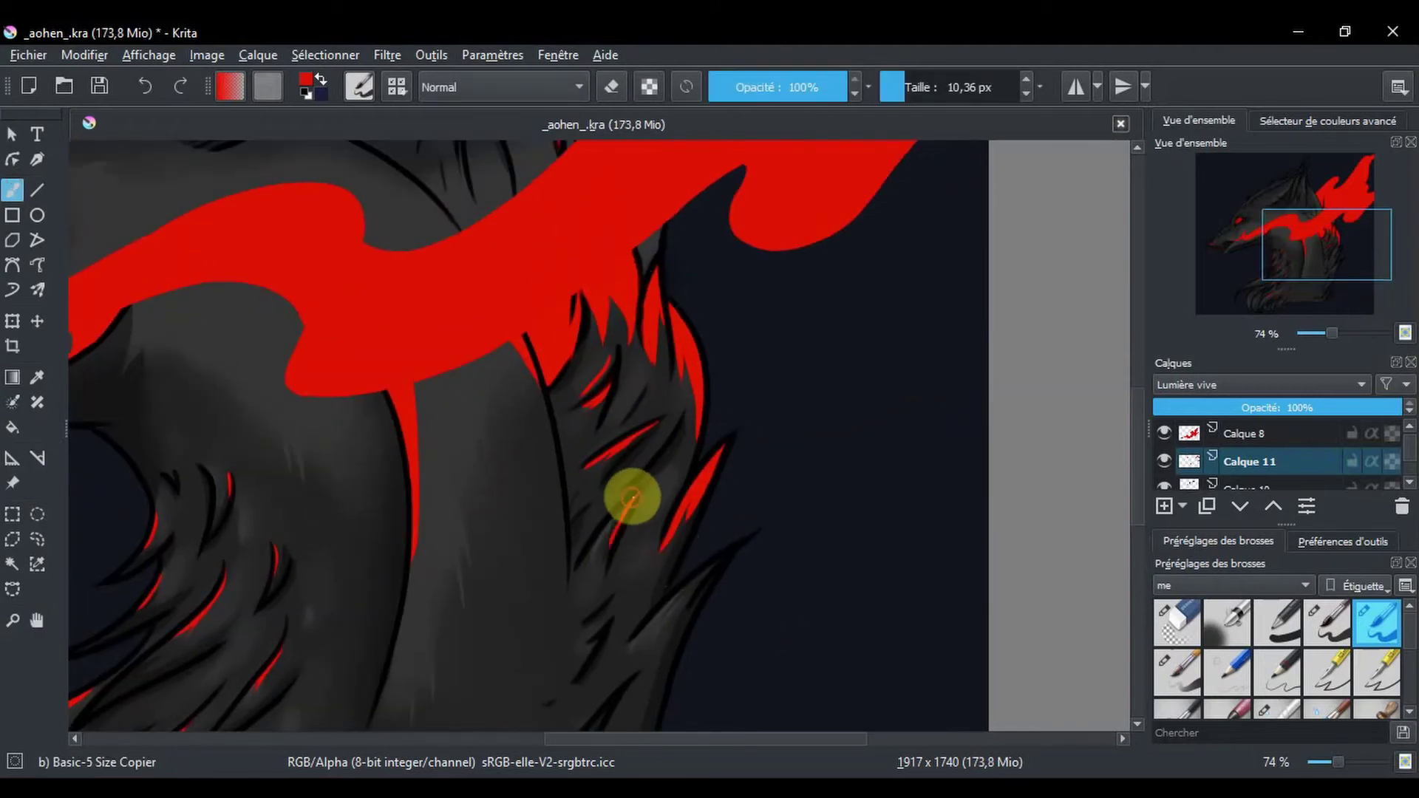
# Add red tapered highlights on the fur tips and along the neck.
pyautogui.moveTo(704, 584); pyautogui.dragTo(728, 561)
pyautogui.moveTo(605, 386); pyautogui.dragTo(602, 356)
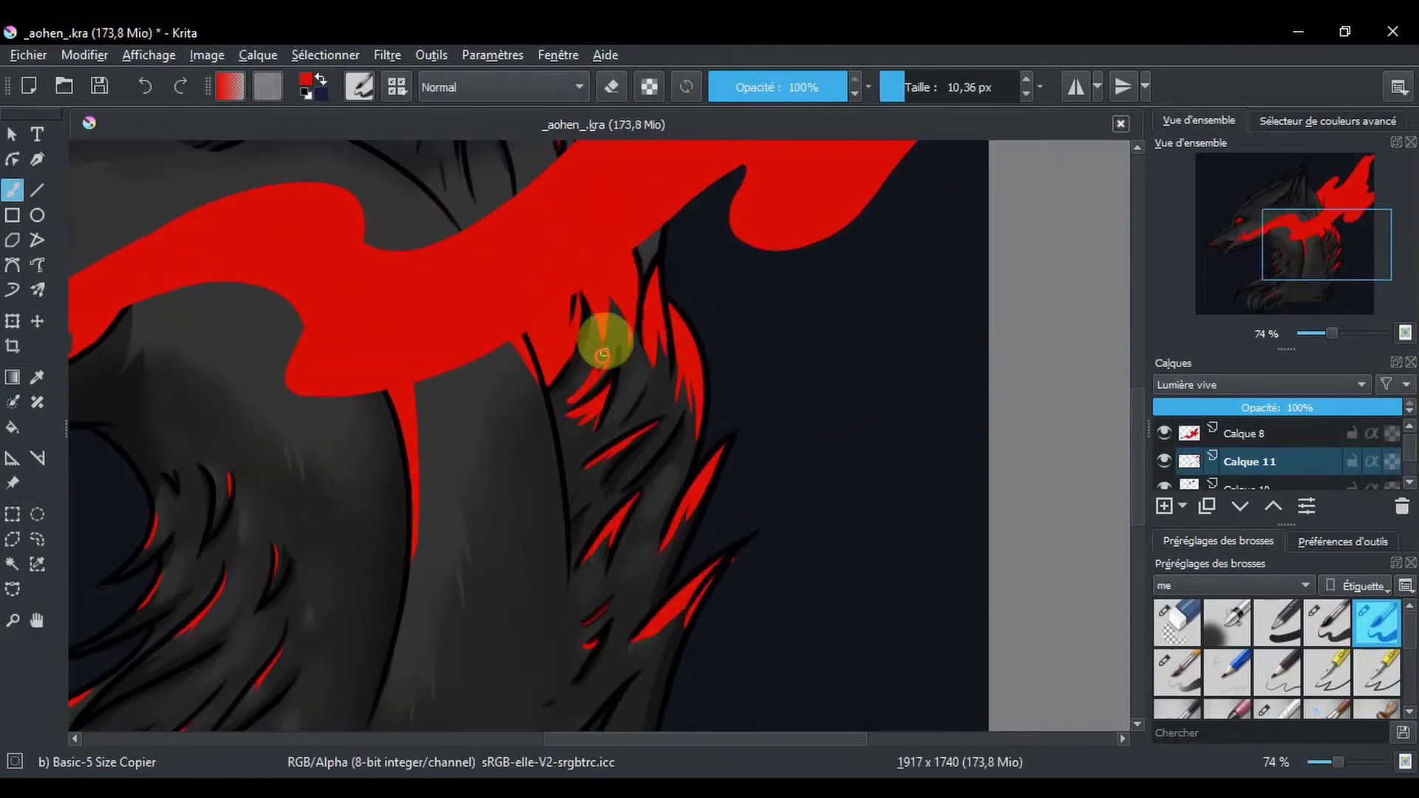
pyautogui.moveTo(625, 425); pyautogui.dragTo(637, 400)
pyautogui.moveTo(733, 615); pyautogui.dragTo(652, 427)
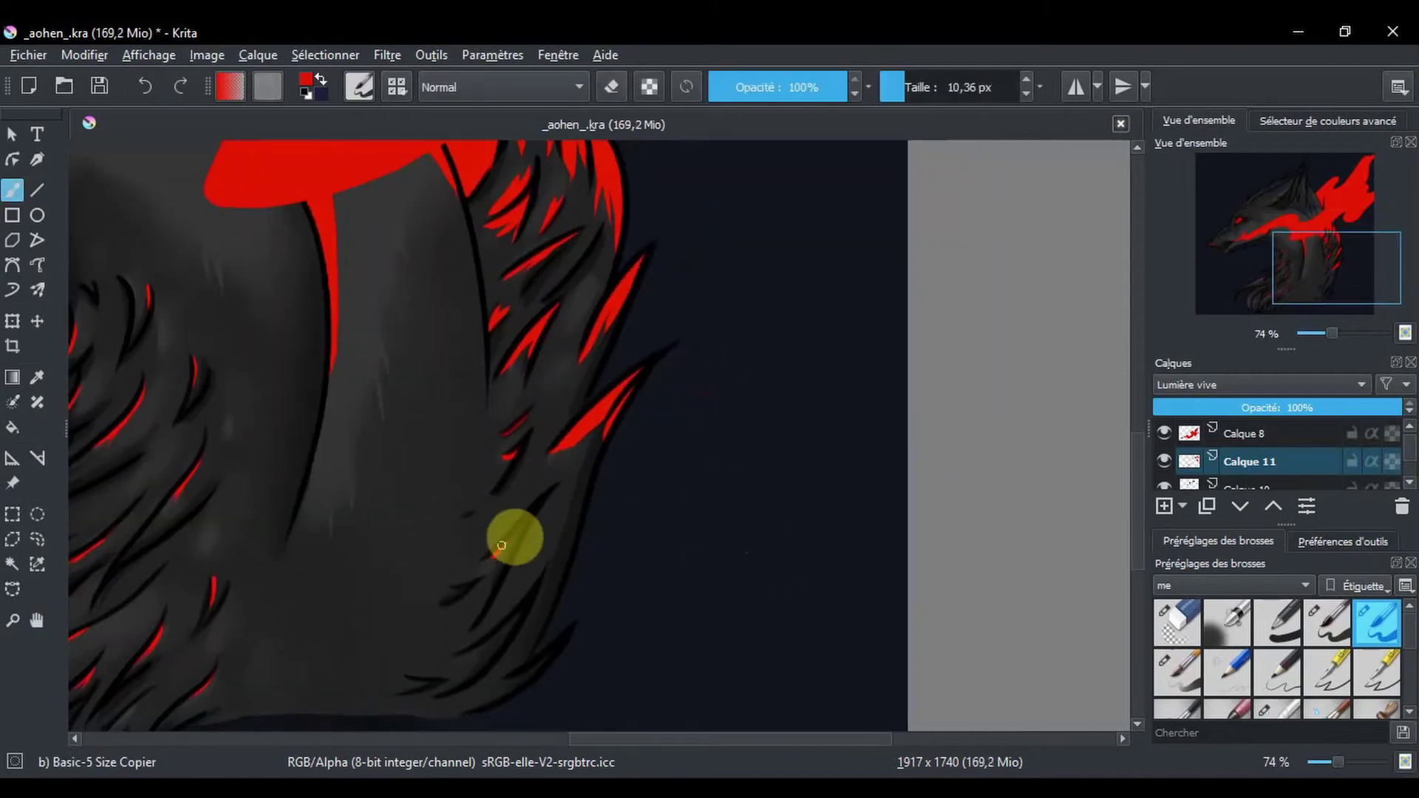
pyautogui.moveTo(509, 452)
pyautogui.mouseDown()
pyautogui.moveTo(928, 450)
pyautogui.moveTo(786, 513)
pyautogui.moveTo(611, 434)
pyautogui.moveTo(628, 528)
pyautogui.moveTo(611, 419)
pyautogui.moveTo(542, 276)
pyautogui.moveTo(525, 414)
pyautogui.moveTo(517, 205)
pyautogui.mouseUp()
pyautogui.moveTo(485, 471); pyautogui.dragTo(465, 399)
pyautogui.moveTo(442, 388); pyautogui.dragTo(449, 337)
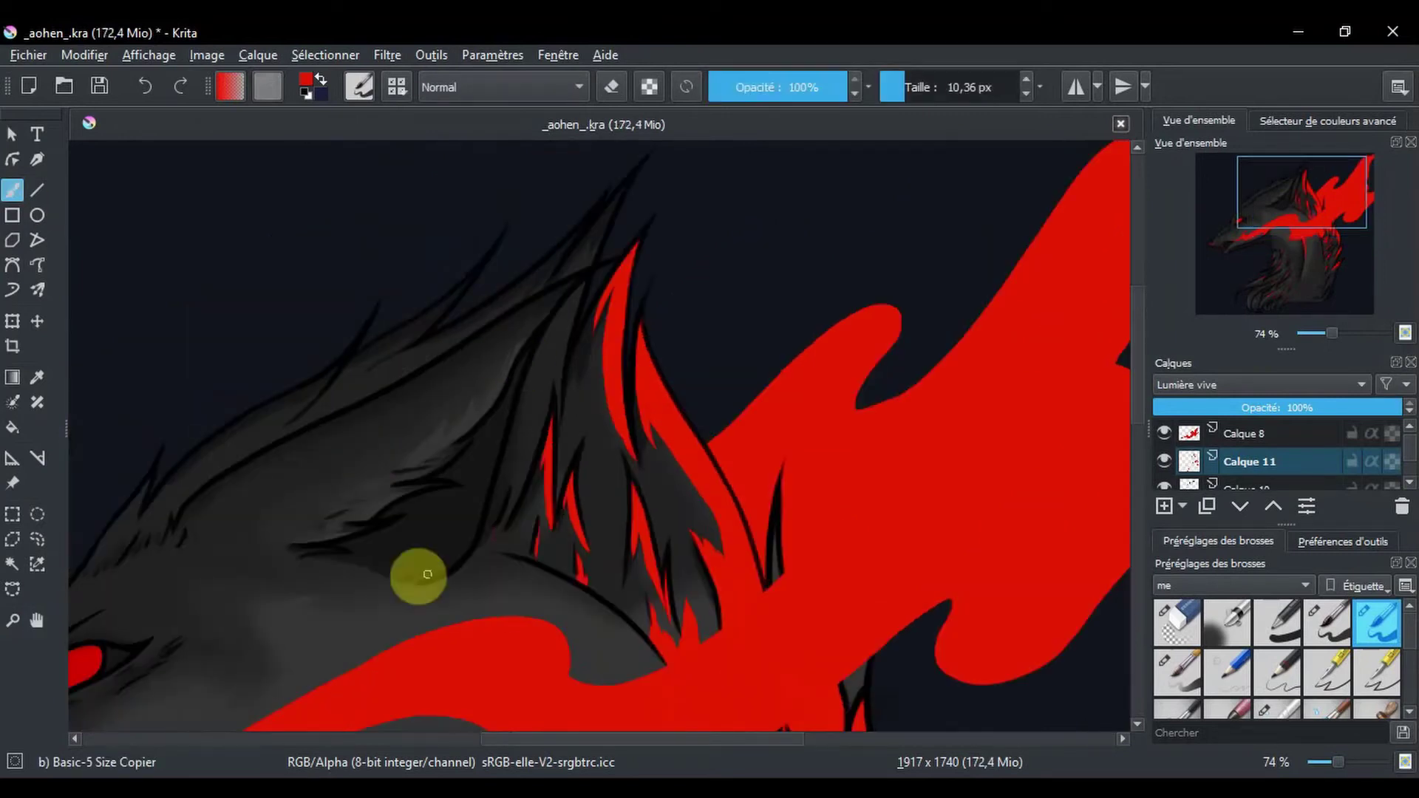
# Paint long red strokes and spikes down the ear fur.
pyautogui.moveTo(415, 574); pyautogui.dragTo(477, 521)
pyautogui.moveTo(580, 273)
pyautogui.mouseDown()
pyautogui.moveTo(635, 166)
pyautogui.moveTo(446, 420)
pyautogui.mouseUp()
pyautogui.moveTo(532, 324)
pyautogui.mouseDown()
pyautogui.moveTo(434, 462)
pyautogui.moveTo(335, 537)
pyautogui.mouseUp()
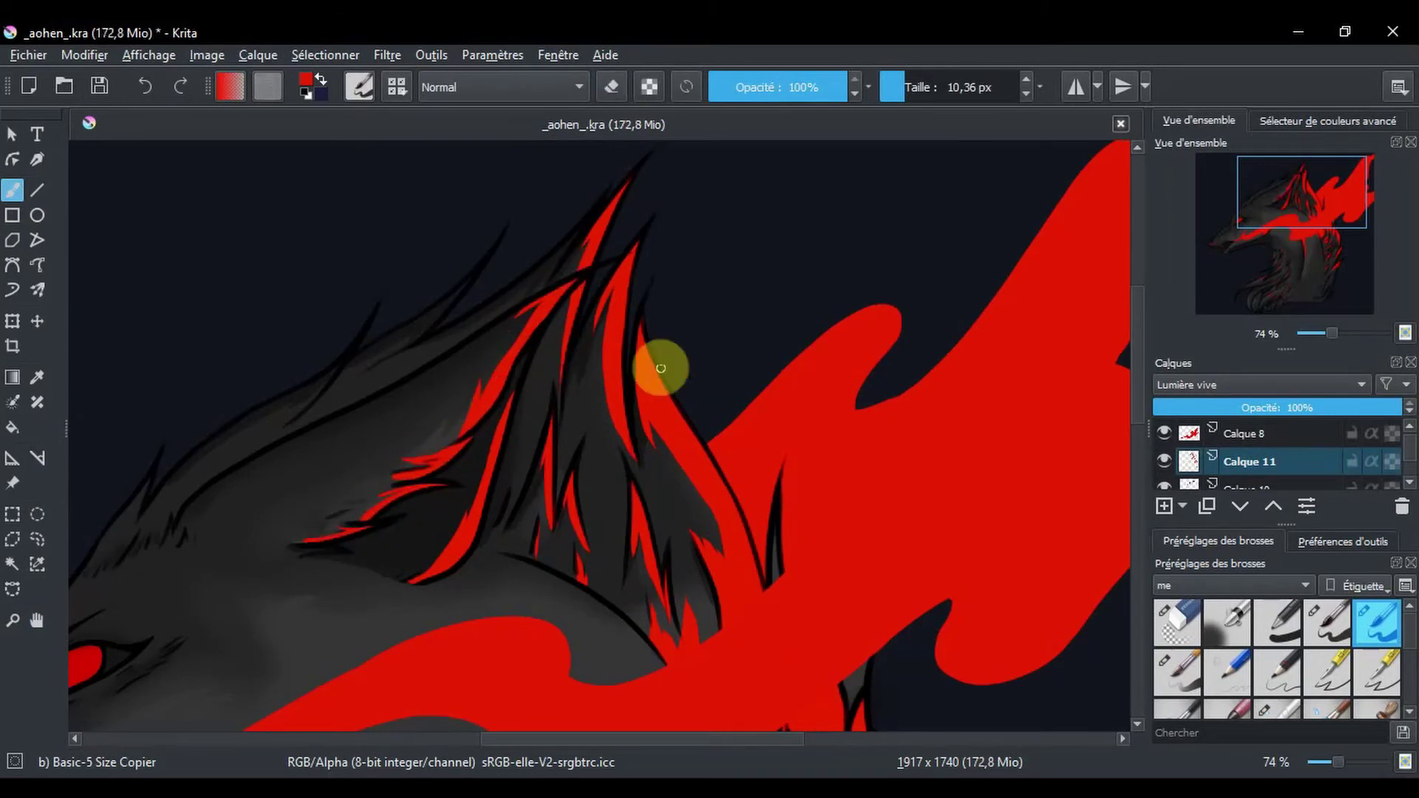
pyautogui.hscroll(-3, 657, 363)
pyautogui.moveTo(584, 262); pyautogui.dragTo(504, 314)
# Undo the last two red strokes, zoom out to the whole wolf, and enlarge the brush.
pyautogui.scroll(-5, 456, 339)
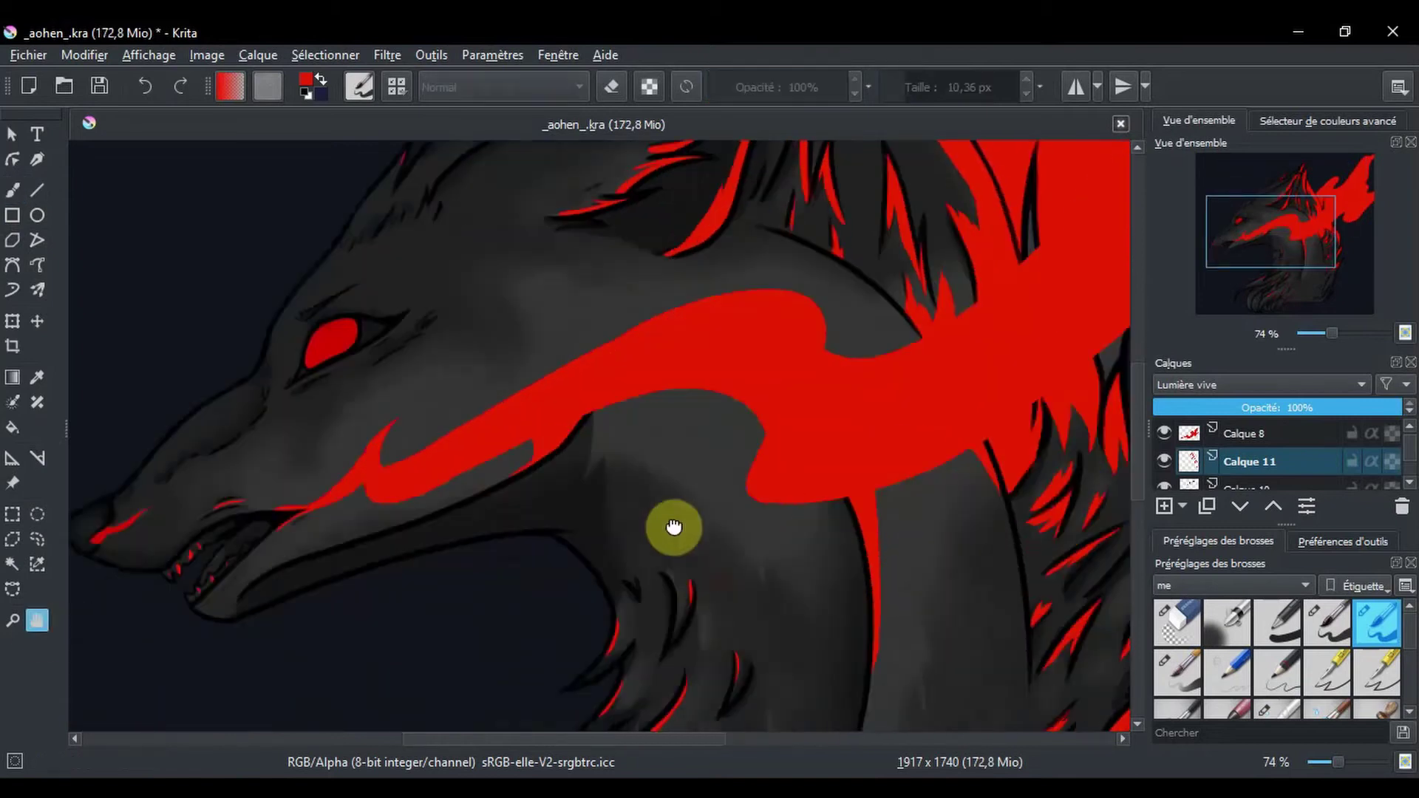
pyautogui.hscroll(5, 674, 522)
pyautogui.moveTo(365, 332); pyautogui.dragTo(340, 278)
pyautogui.hotkey('ctrl', 'z')
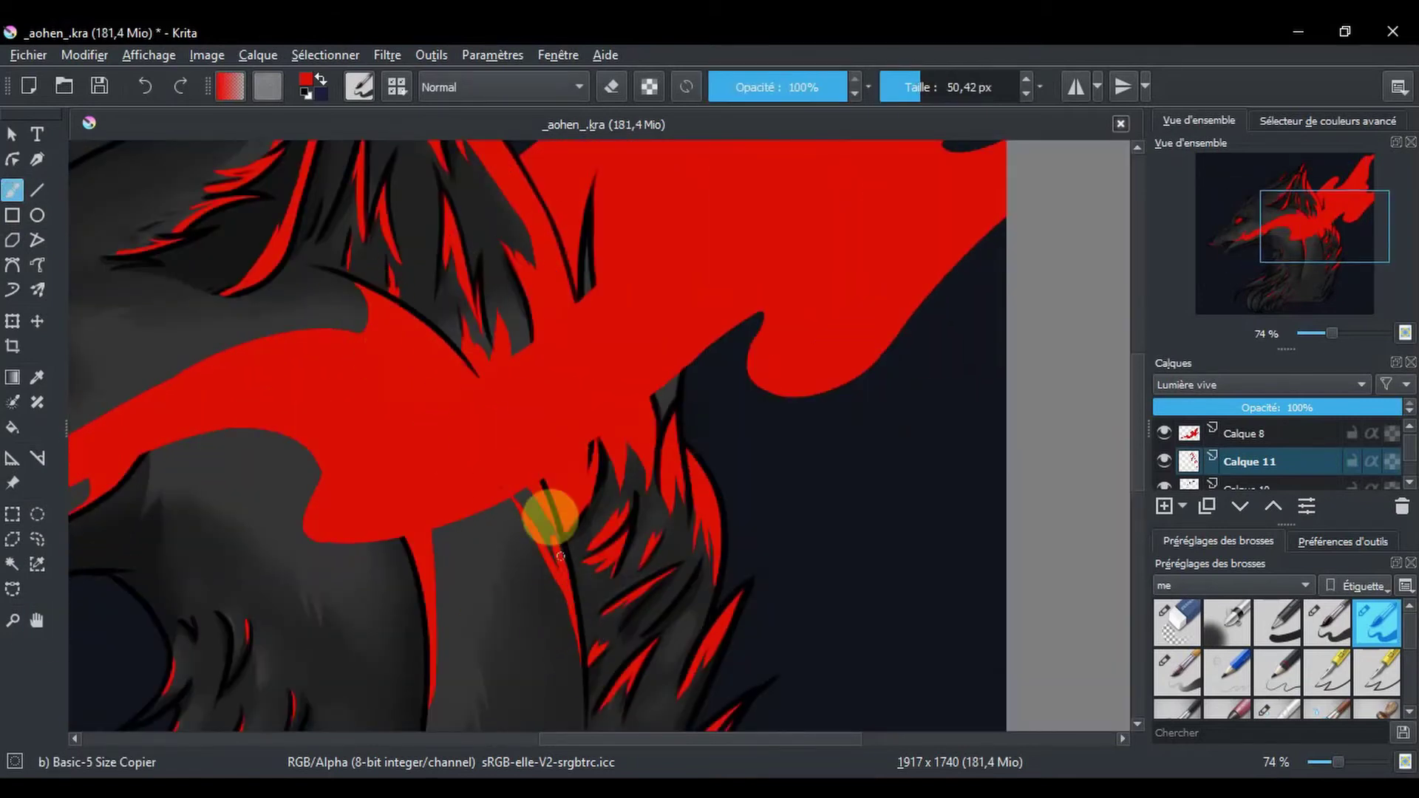
pyautogui.moveTo(341, 275)
pyautogui.mouseDown()
pyautogui.moveTo(704, 571)
pyautogui.moveTo(146, 308)
pyautogui.moveTo(563, 427)
pyautogui.mouseUp()
pyautogui.hotkey('ctrl', 'z')
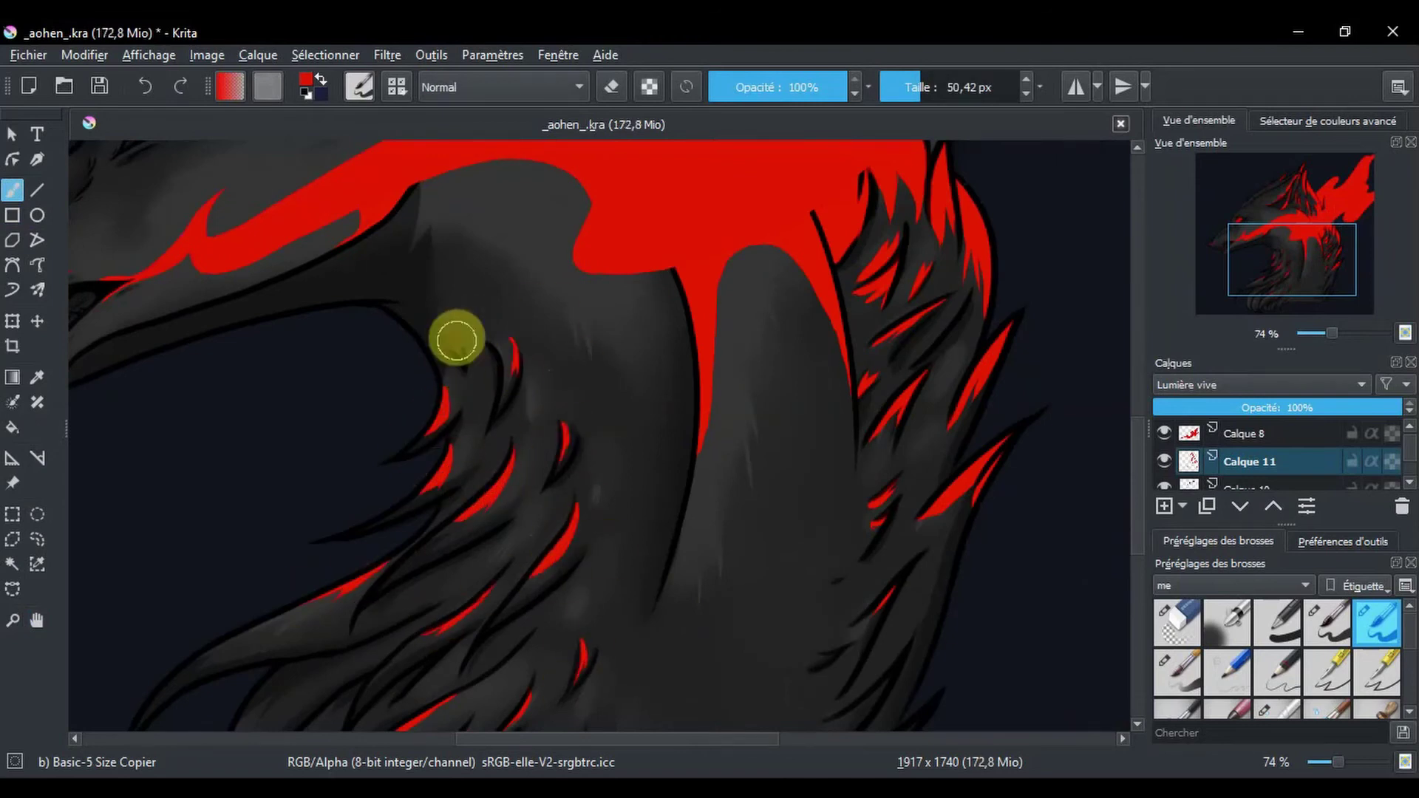
pyautogui.moveTo(712, 330); pyautogui.dragTo(728, 665)
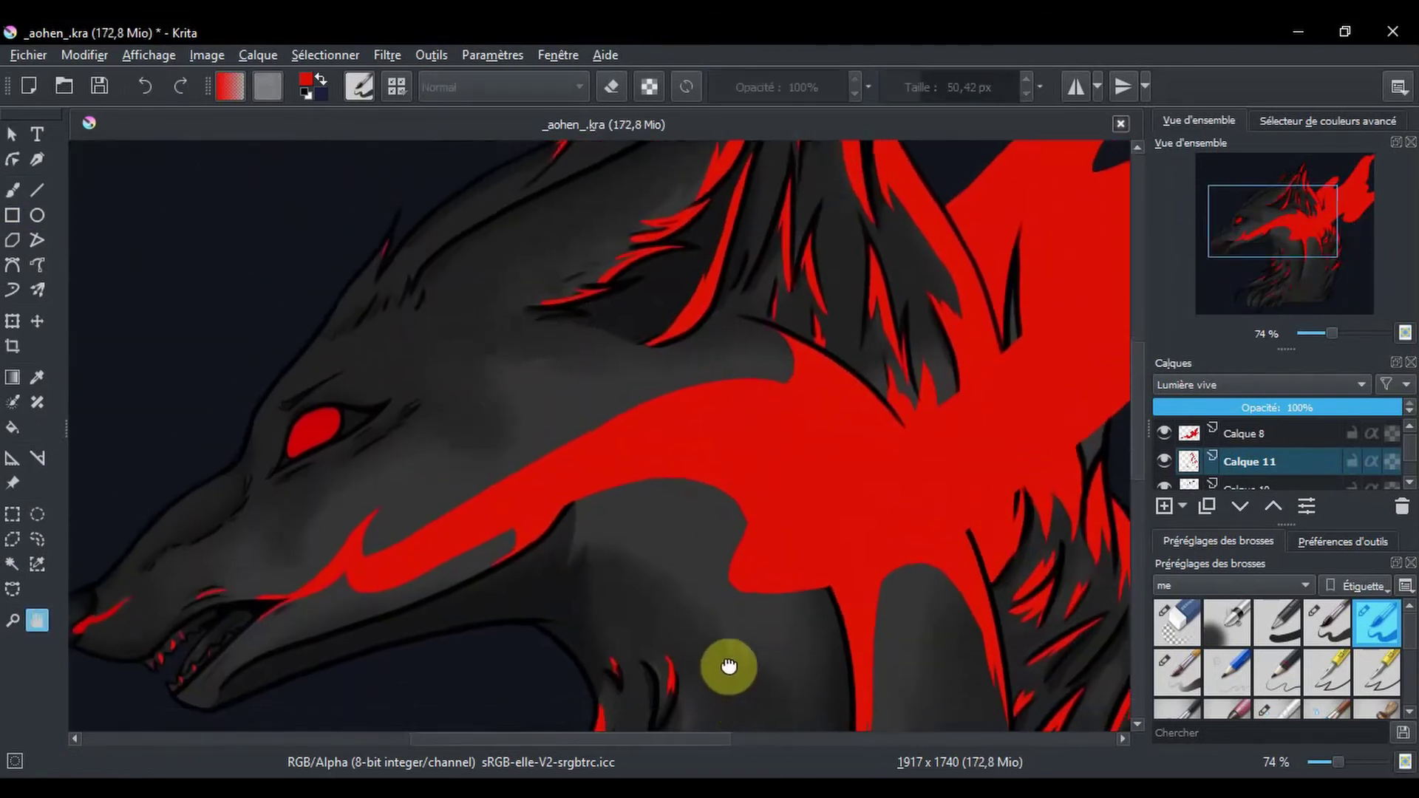
pyautogui.press('-')
pyautogui.click(953, 88)
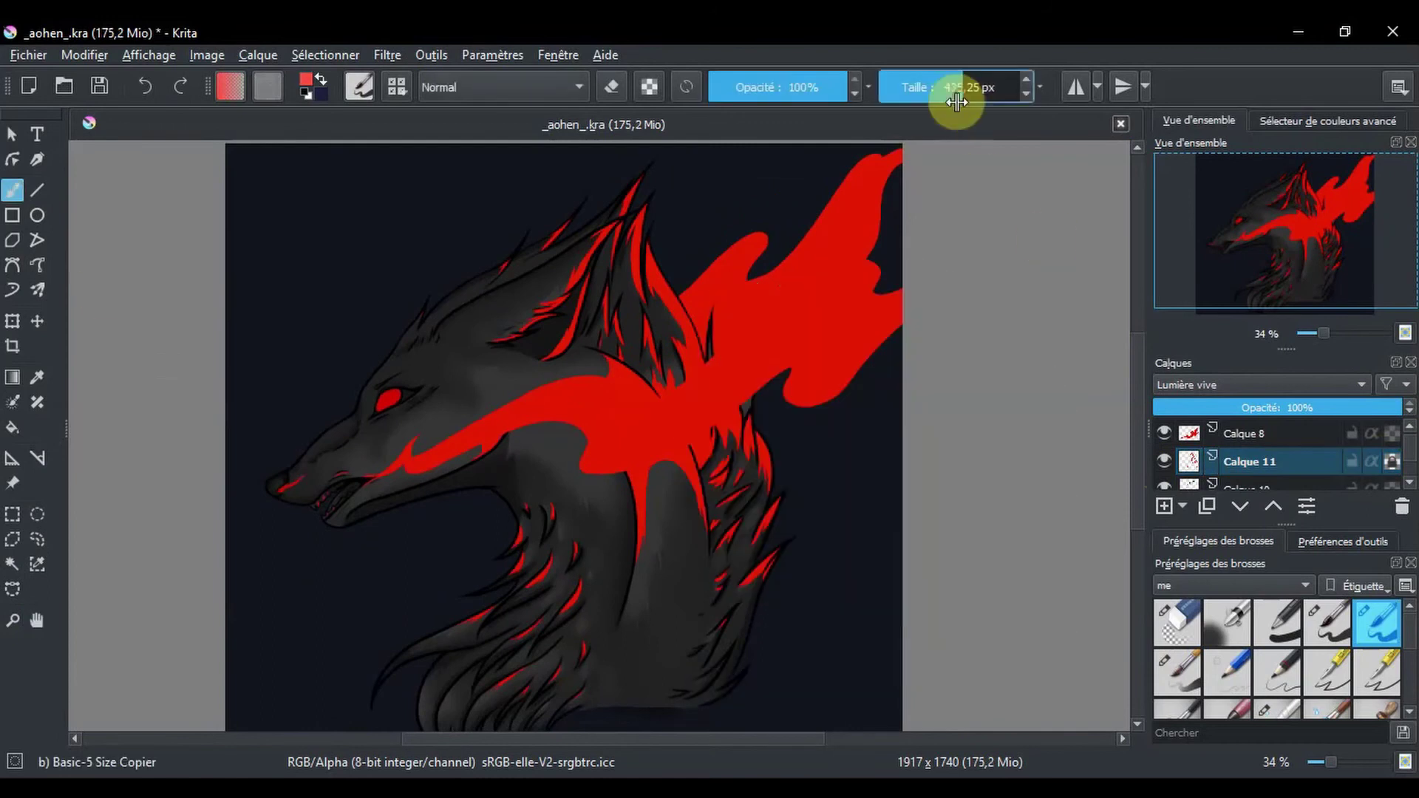
# Glow the flame ribbon in Densité de couleur, then add a nose-glow layer at 33% opacity.
pyautogui.click(1256, 384)
pyautogui.click(1219, 517)
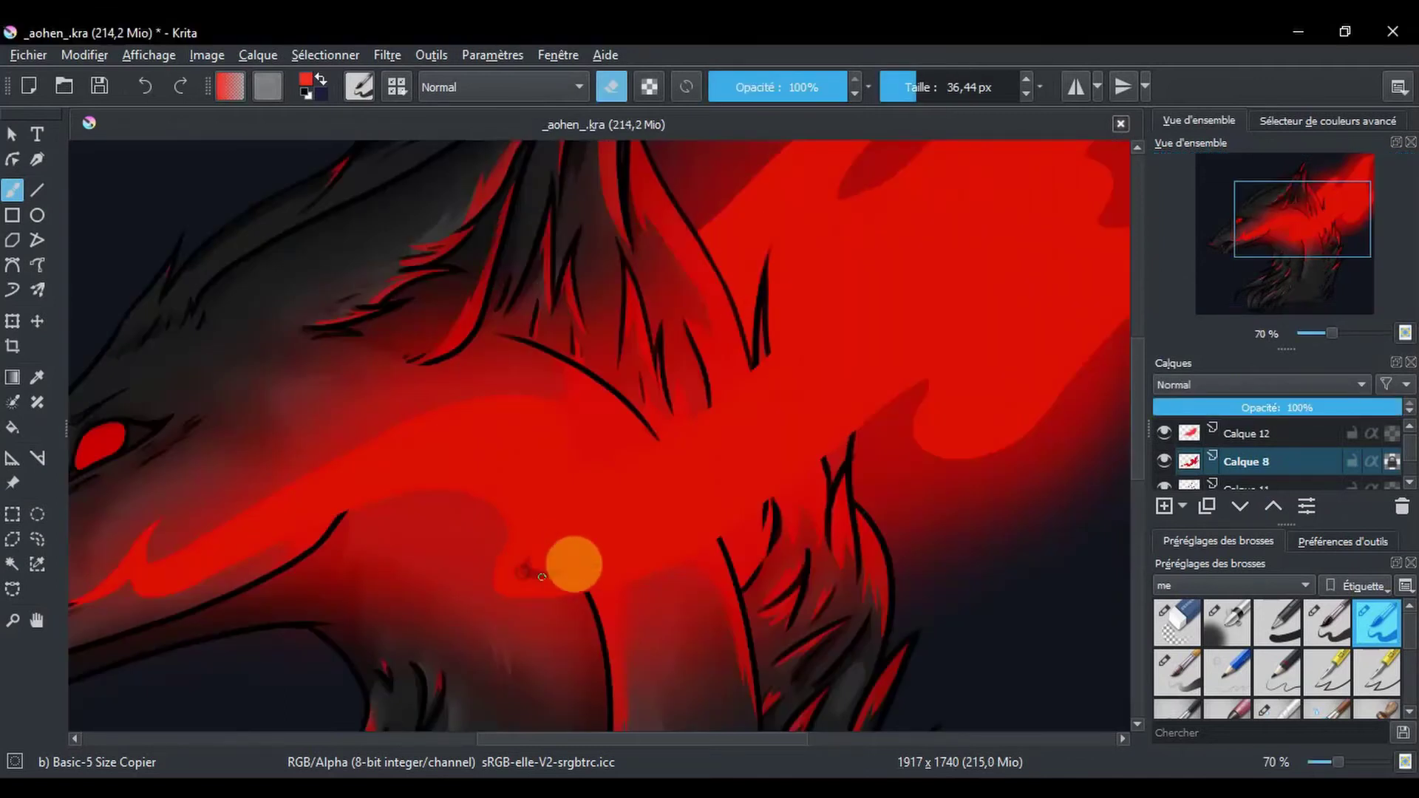
pyautogui.moveTo(536, 412); pyautogui.dragTo(179, 543)
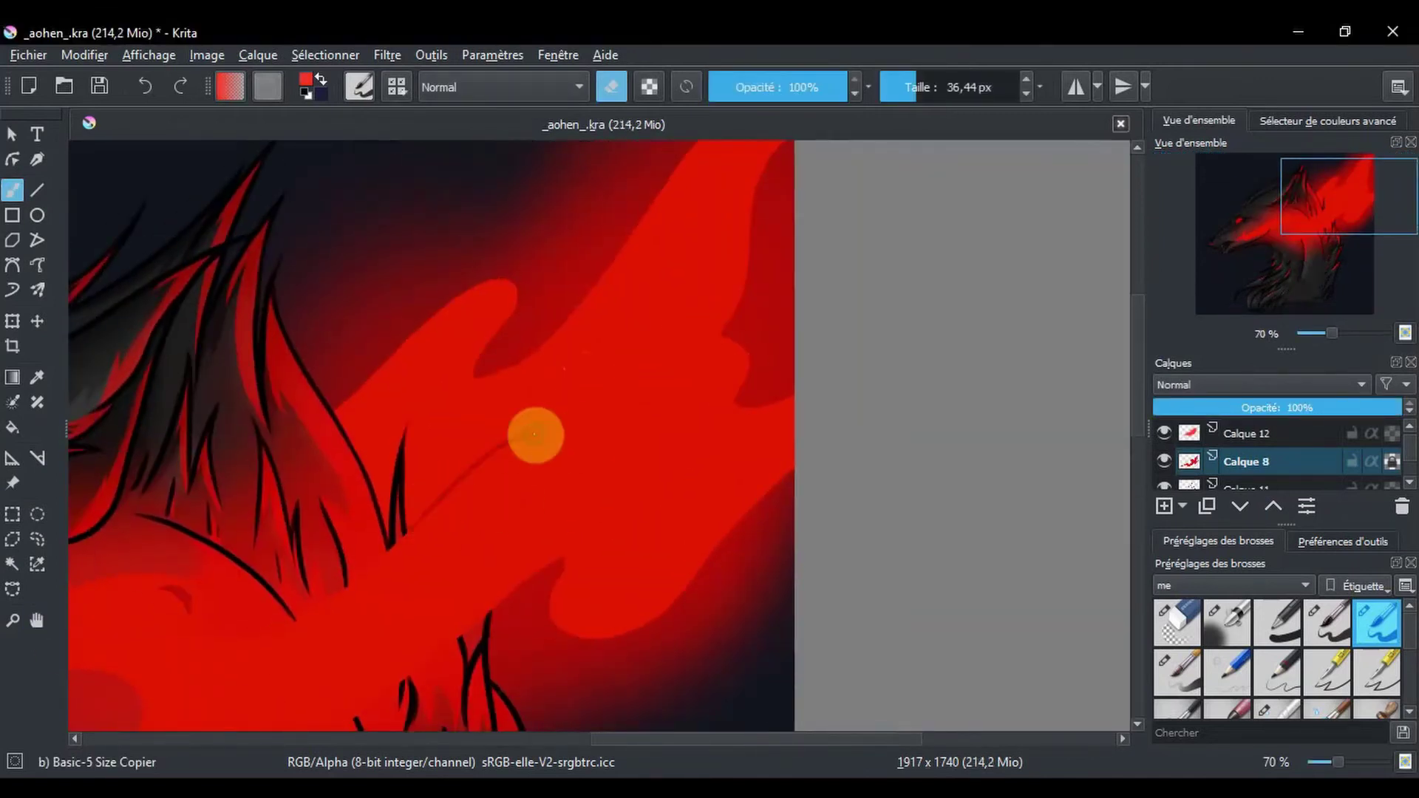
pyautogui.moveTo(536, 435); pyautogui.dragTo(687, 338)
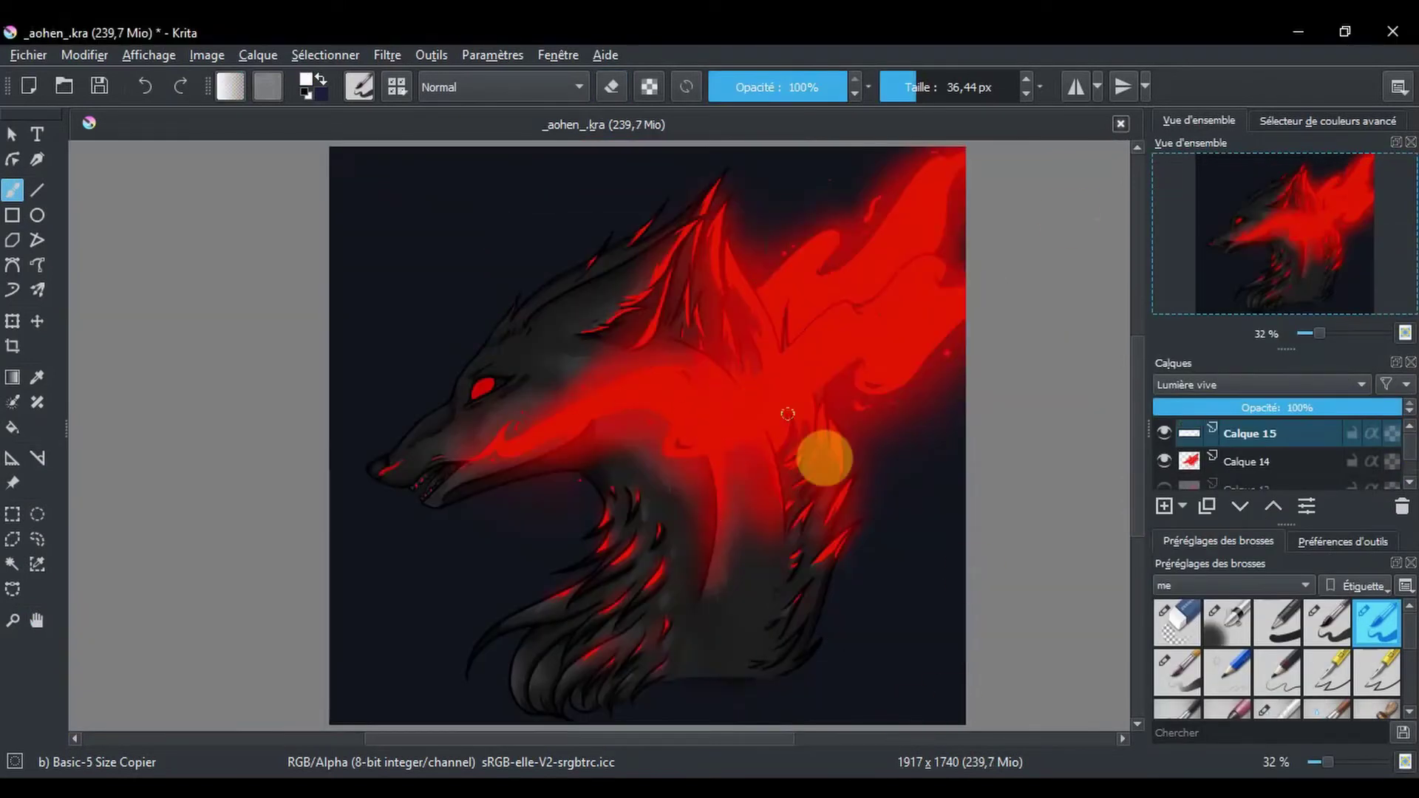
pyautogui.click(1162, 506)
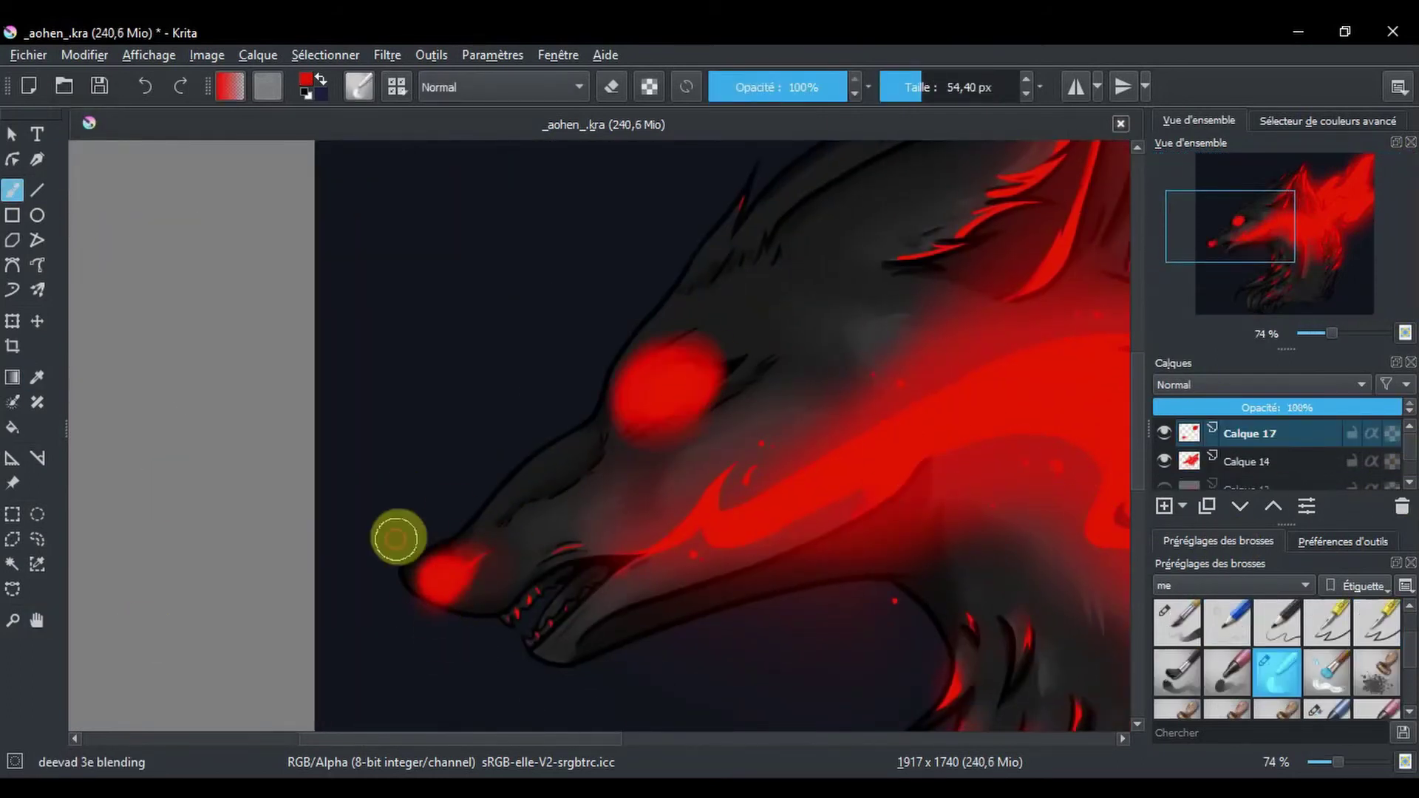
pyautogui.click(1239, 408)
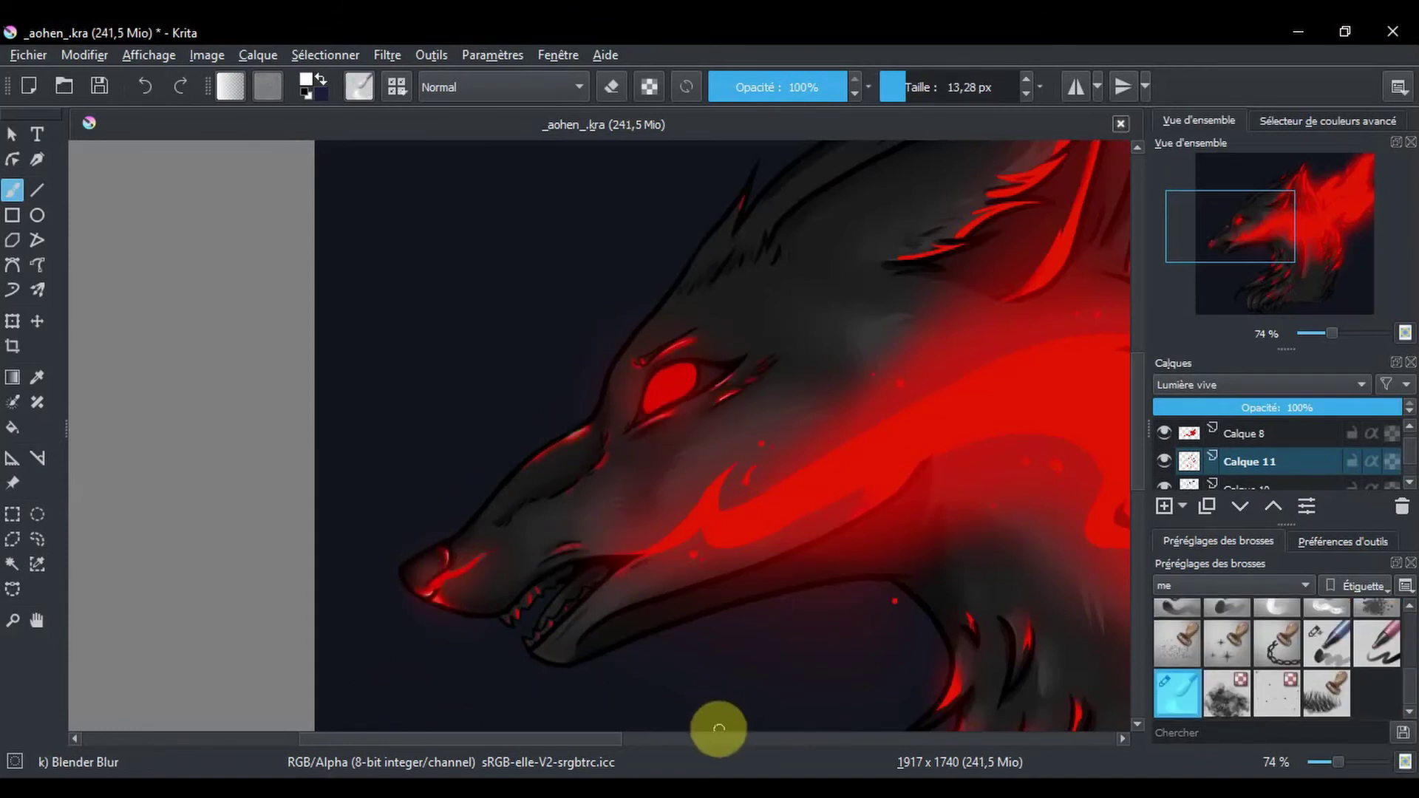
# Open a layer style for Calque 14, then cancel it.
pyautogui.press('/')
pyautogui.press('/')
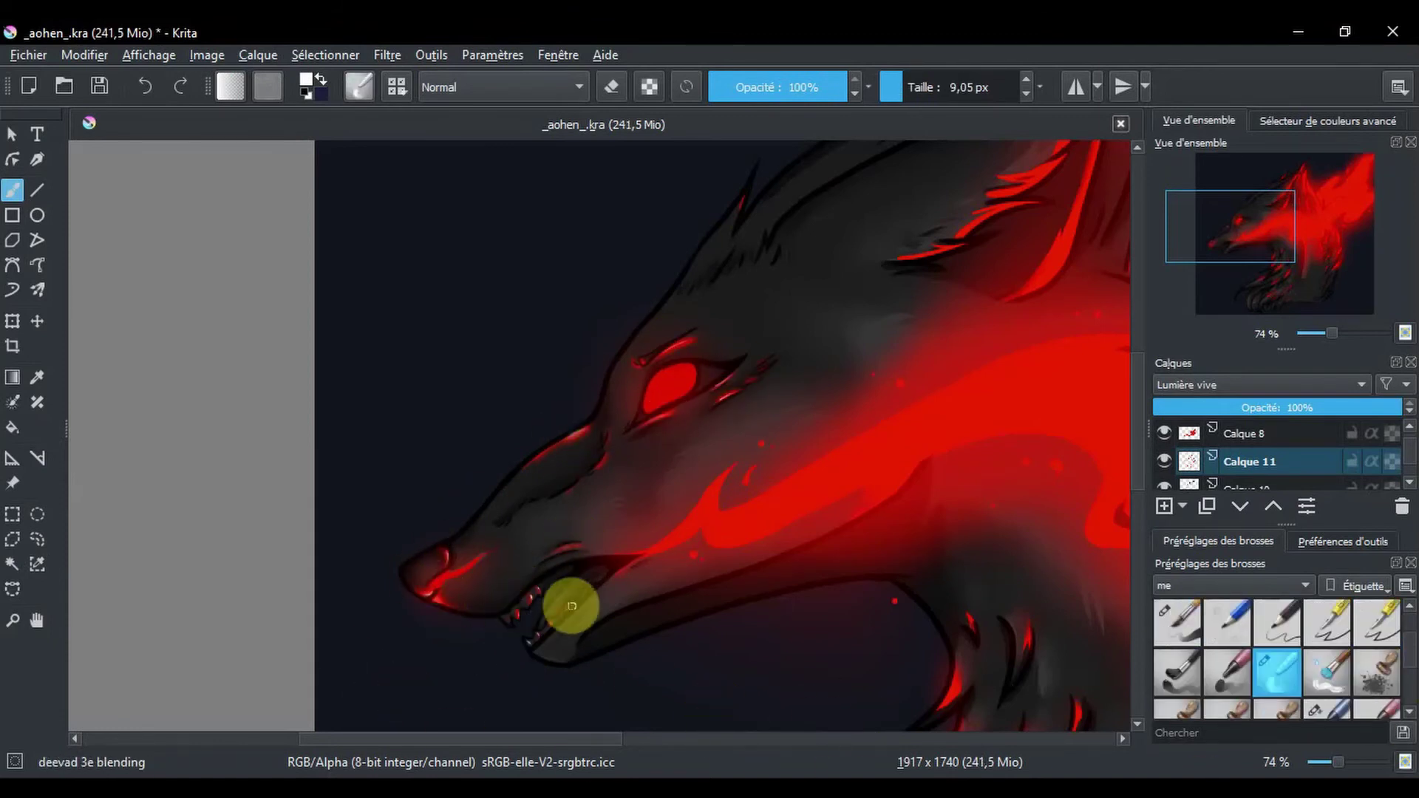
pyautogui.moveTo(567, 654)
pyautogui.mouseDown()
pyautogui.moveTo(442, 532)
pyautogui.moveTo(834, 571)
pyautogui.mouseUp()
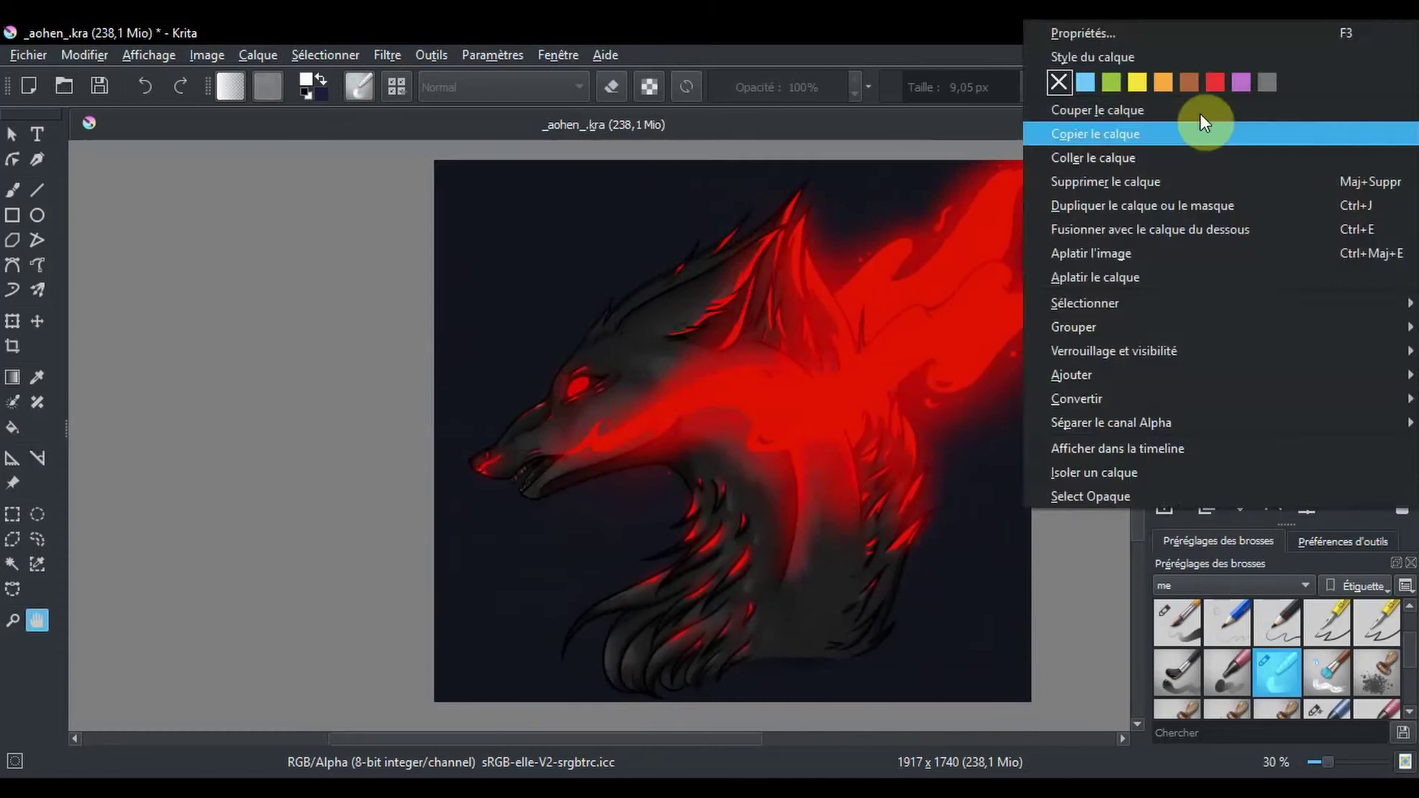
pyautogui.click(1183, 57)
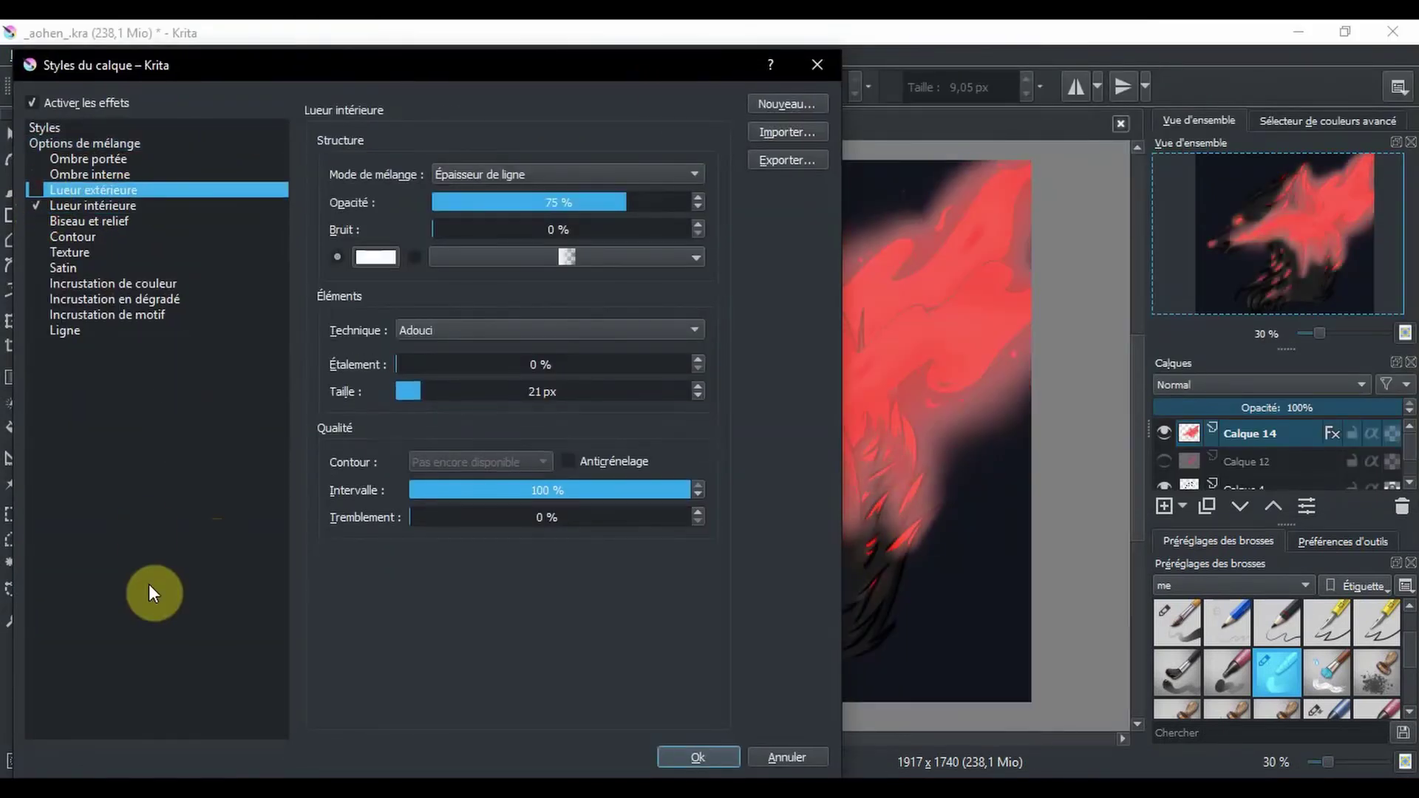
pyautogui.click(792, 755)
# Blur the red glow around the eye and along the muzzle.
pyautogui.press('b')
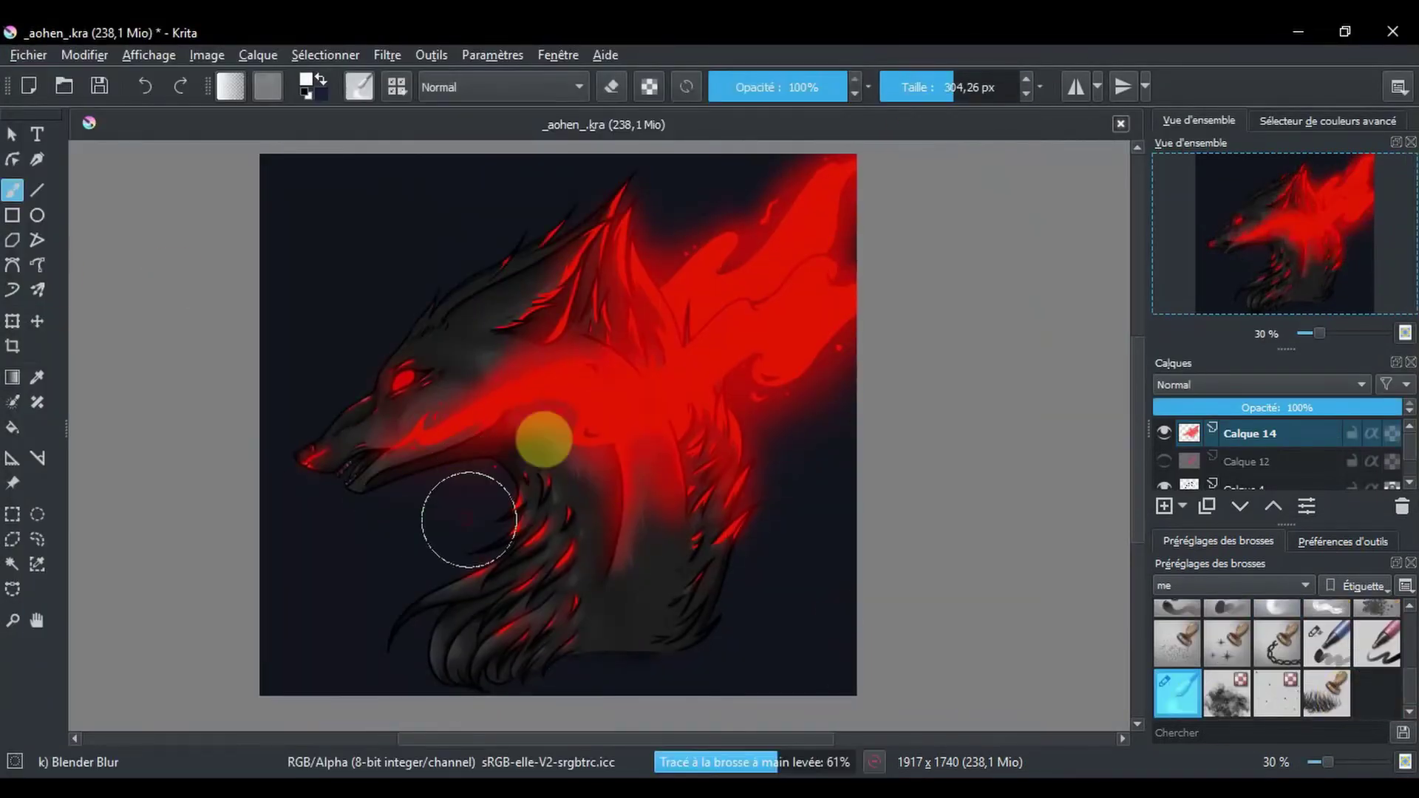
pyautogui.press('pagedown')
pyautogui.press('pagedown')
pyautogui.press('pagedown')
pyautogui.scroll(3, 507, 374)
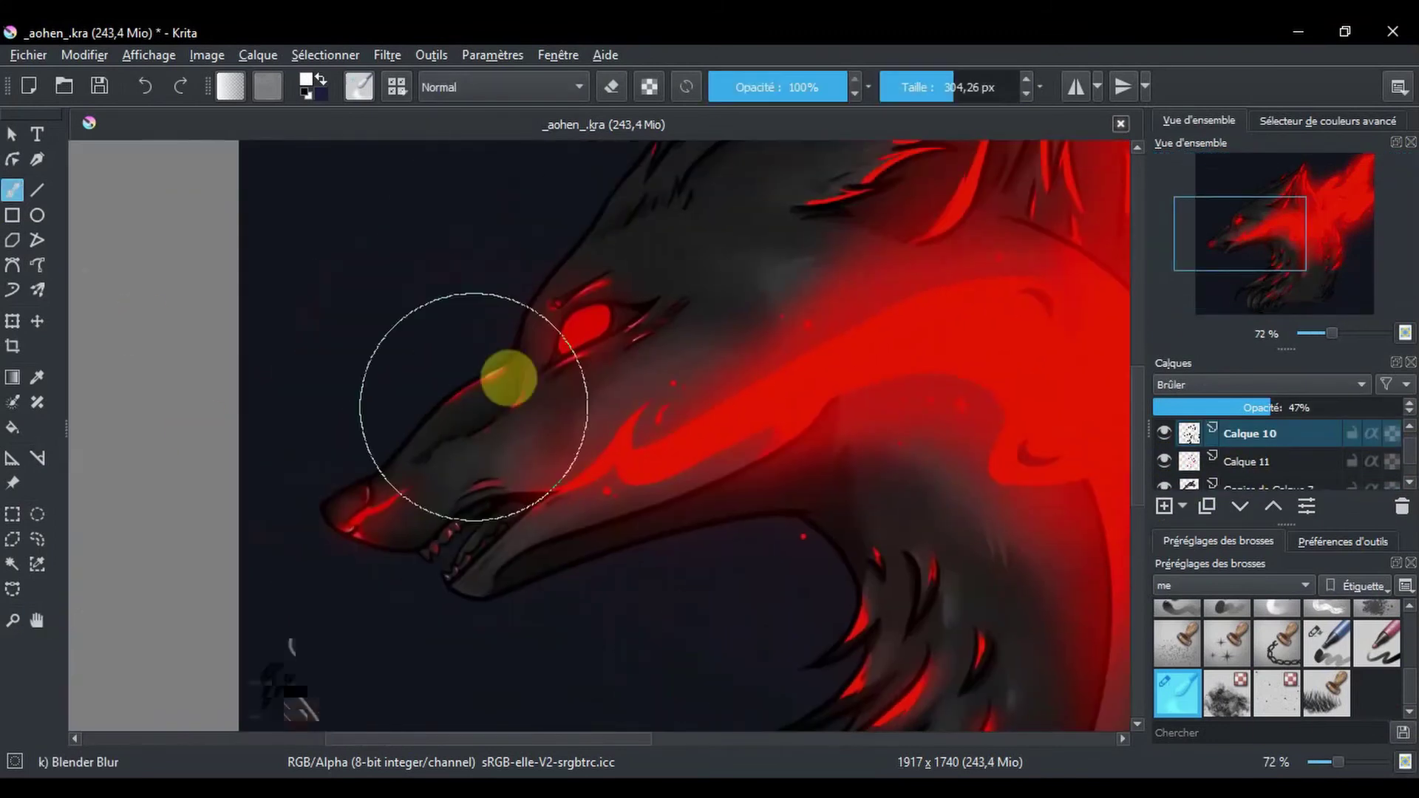
pyautogui.moveTo(507, 374); pyautogui.dragTo(522, 396)
pyautogui.moveTo(1249, 433); pyautogui.dragTo(1183, 491)
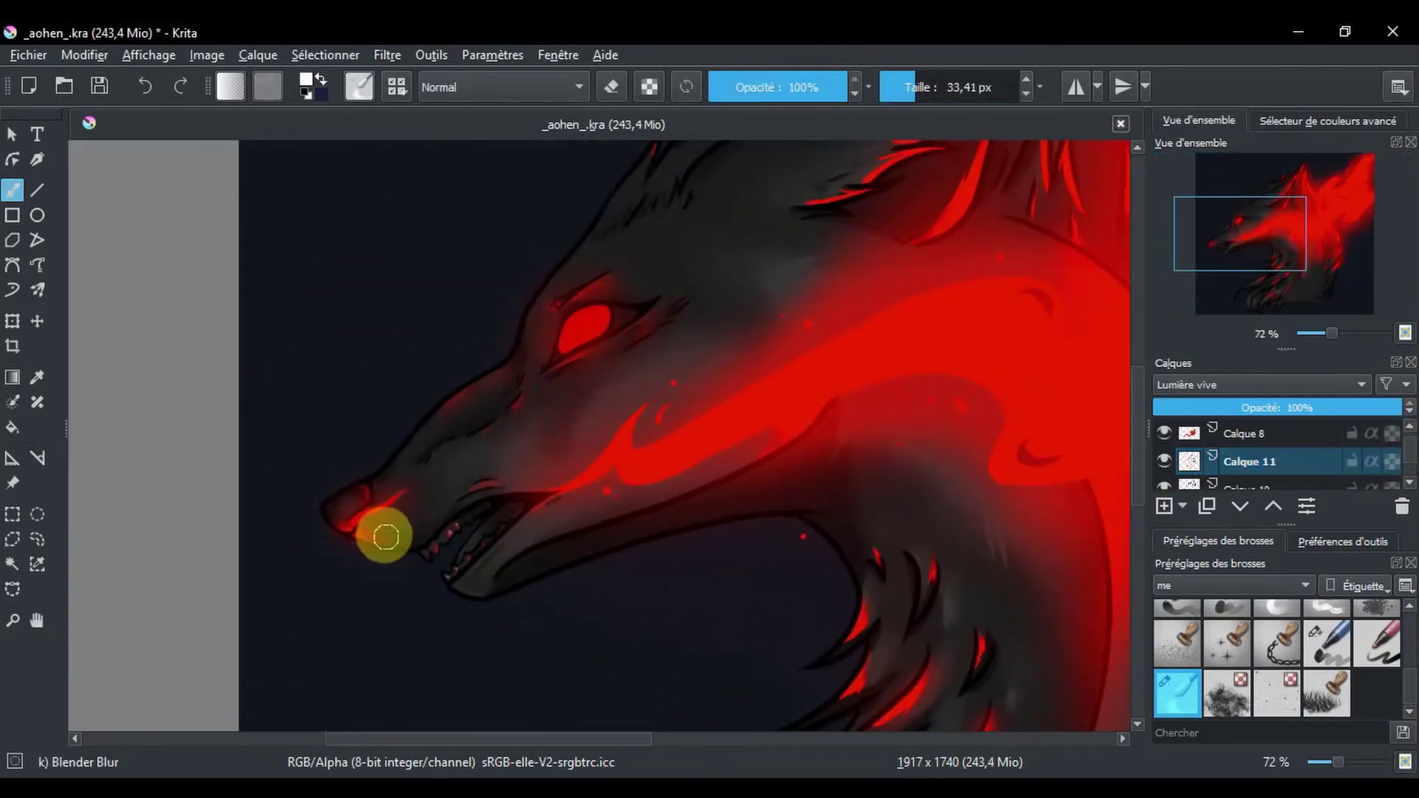
pyautogui.scroll(-5, 710, 618)
# Delete the Copier de Calque 7 layer, pick pale blue, and add a new rim-light layer.
pyautogui.click(1257, 453)
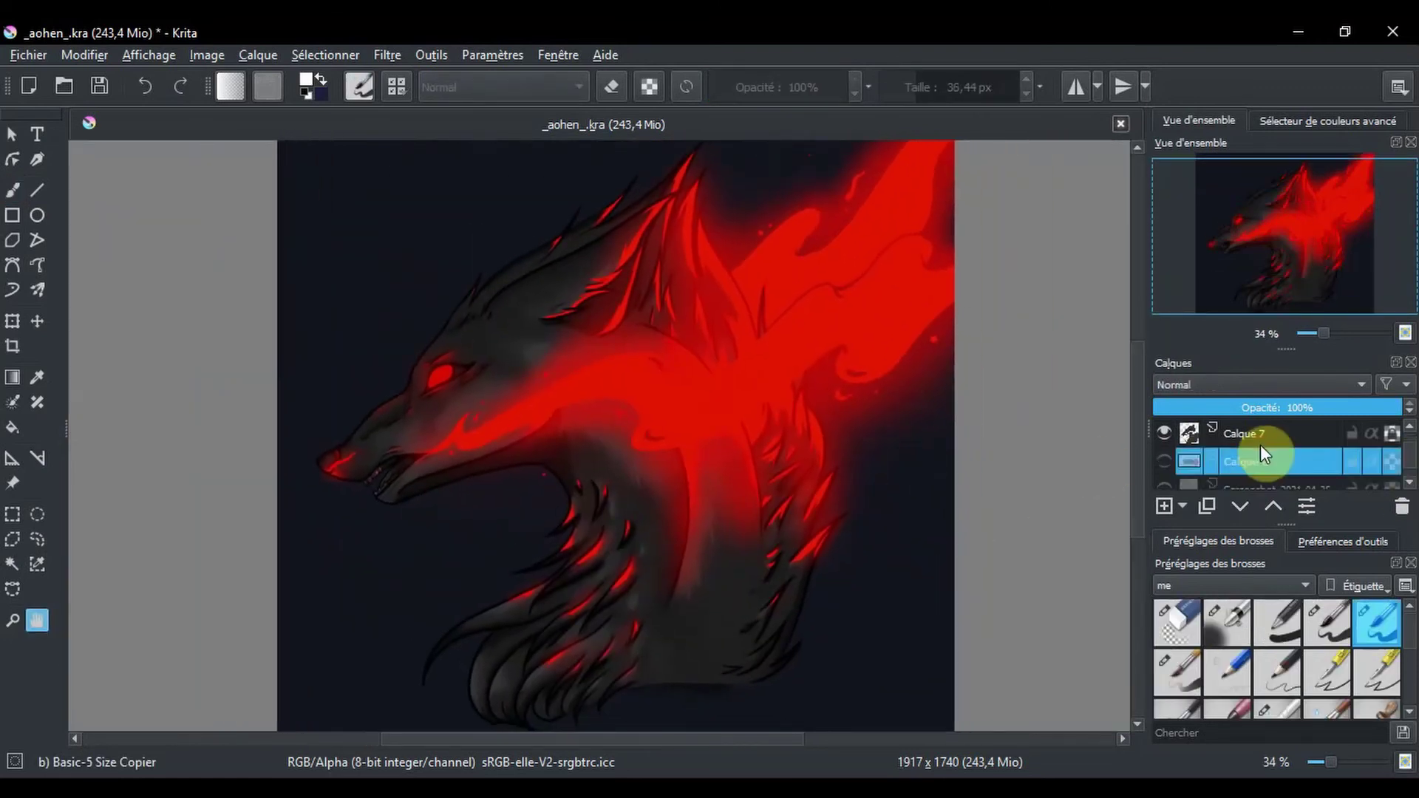
pyautogui.scroll(-1, 1410, 432)
pyautogui.scroll(1, 1410, 432)
pyautogui.click(1267, 461)
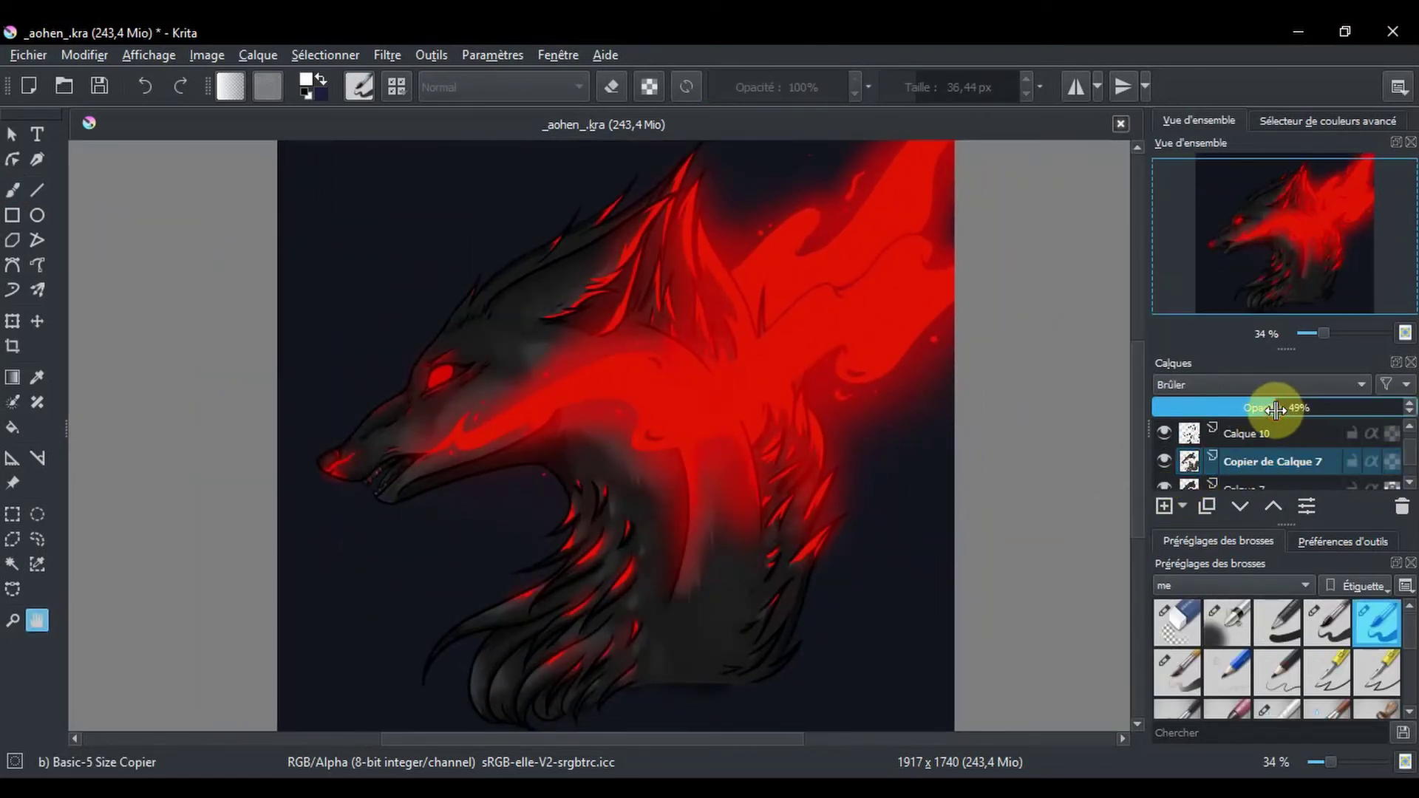
pyautogui.rightClick(624, 476)
pyautogui.moveTo(591, 656); pyautogui.dragTo(625, 656)
pyautogui.click(1384, 499)
pyautogui.rightClick(713, 490)
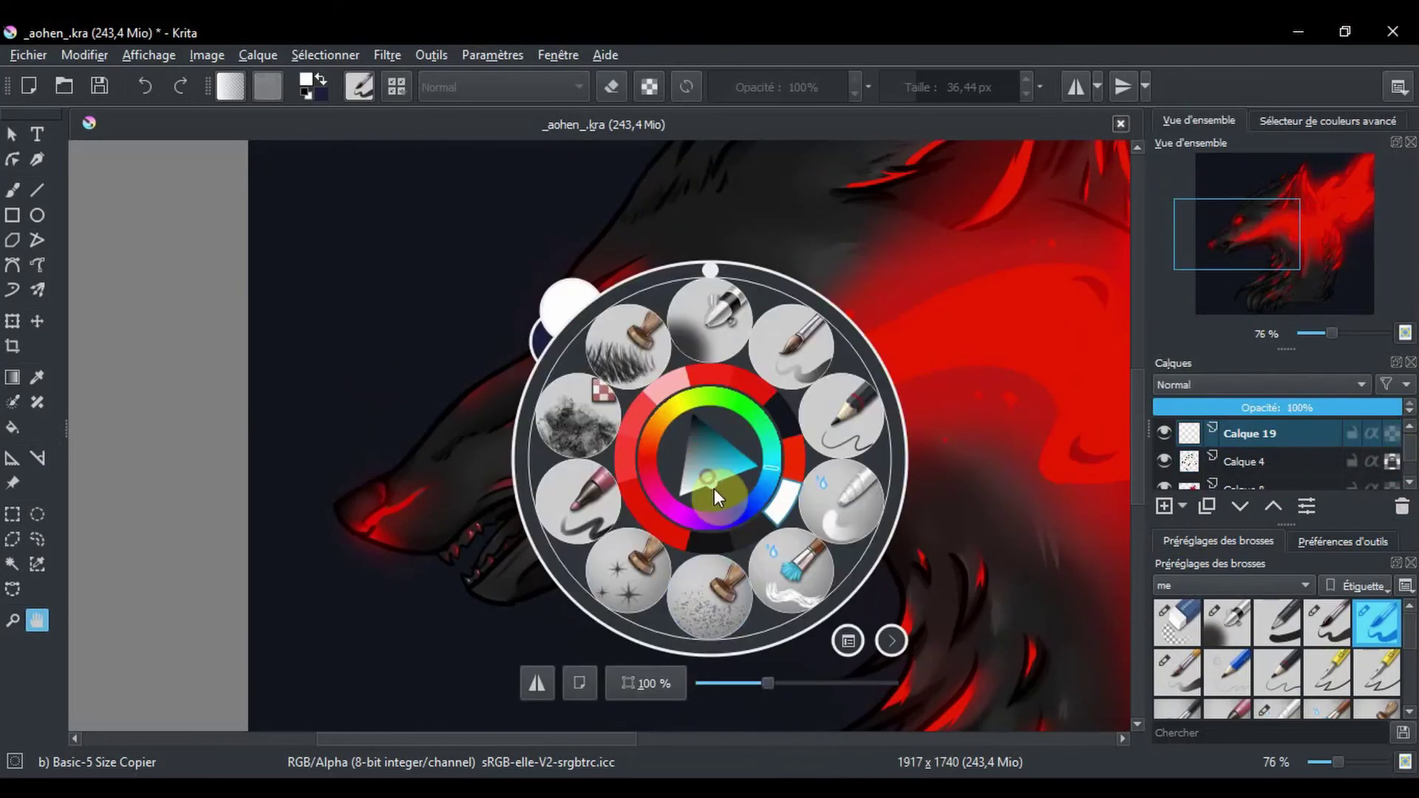
pyautogui.click(1170, 507)
# Draw pale blue rim strokes along the jaw and the lower and right fur tips.
pyautogui.moveTo(427, 504)
pyautogui.mouseDown()
pyautogui.moveTo(507, 469)
pyautogui.moveTo(761, 413)
pyautogui.mouseUp()
pyautogui.moveTo(431, 472); pyautogui.dragTo(642, 386)
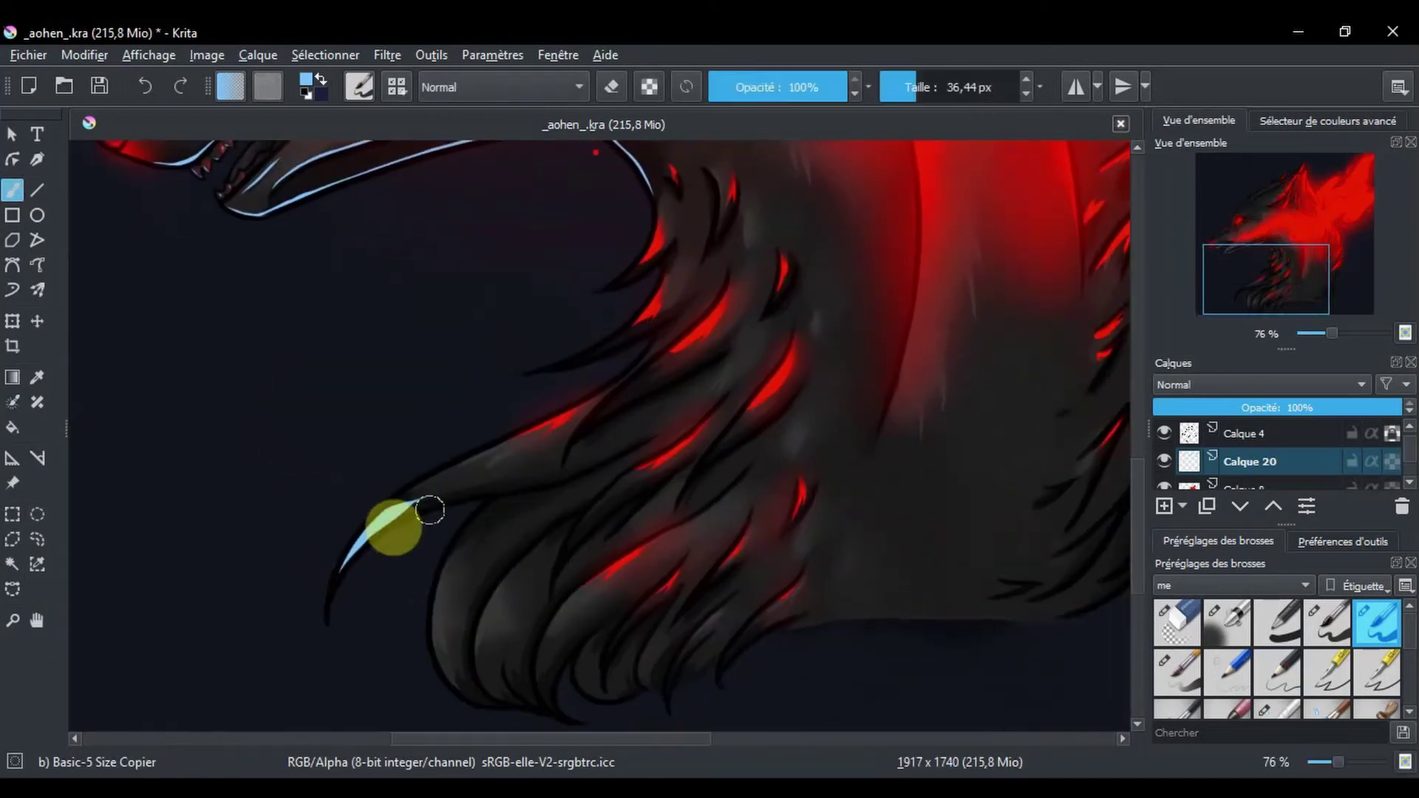
pyautogui.moveTo(339, 569); pyautogui.dragTo(526, 487)
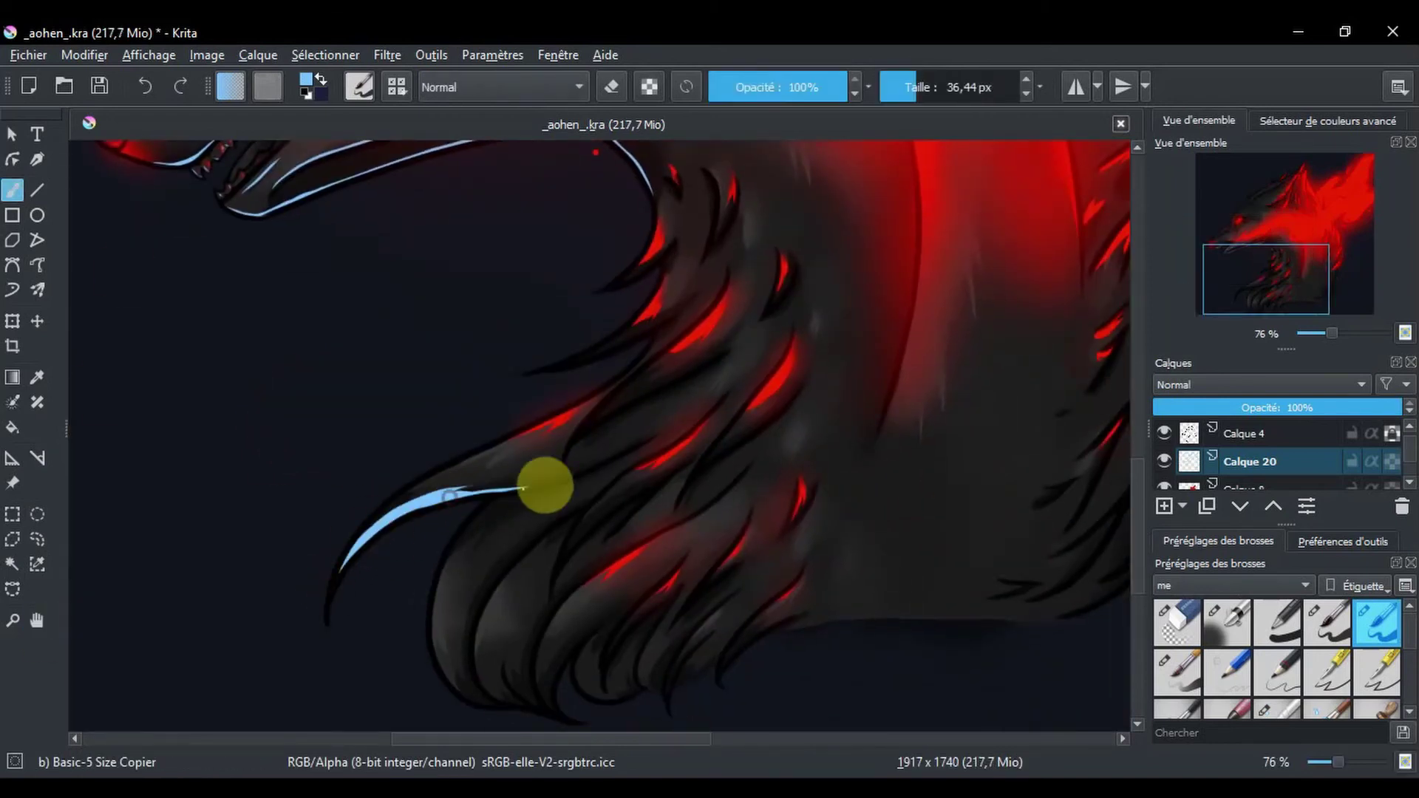
pyautogui.moveTo(462, 674)
pyautogui.mouseDown()
pyautogui.moveTo(484, 699)
pyautogui.moveTo(558, 664)
pyautogui.moveTo(772, 620)
pyautogui.mouseUp()
pyautogui.moveTo(595, 507); pyautogui.dragTo(570, 549)
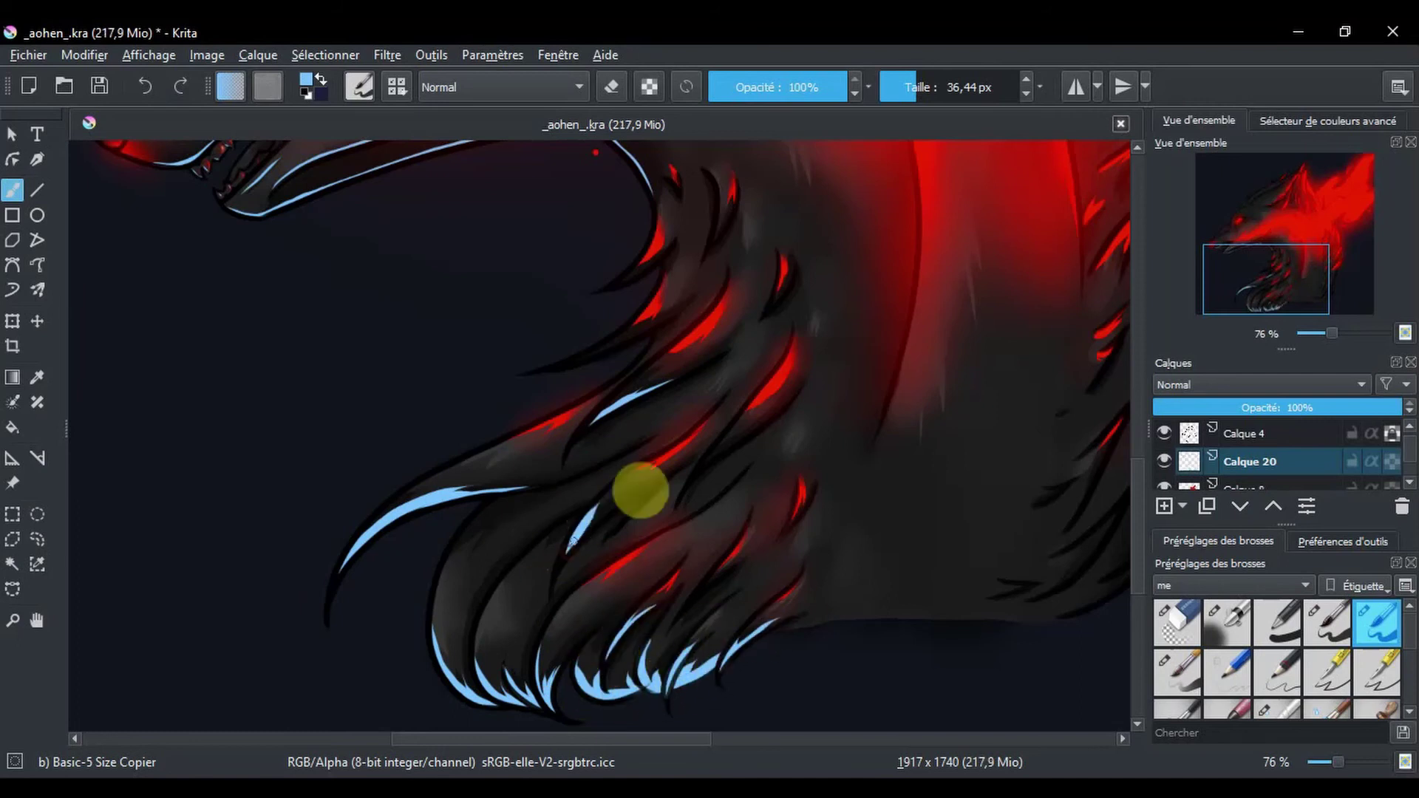
pyautogui.moveTo(643, 612); pyautogui.dragTo(713, 561)
pyautogui.moveTo(747, 405); pyautogui.dragTo(713, 505)
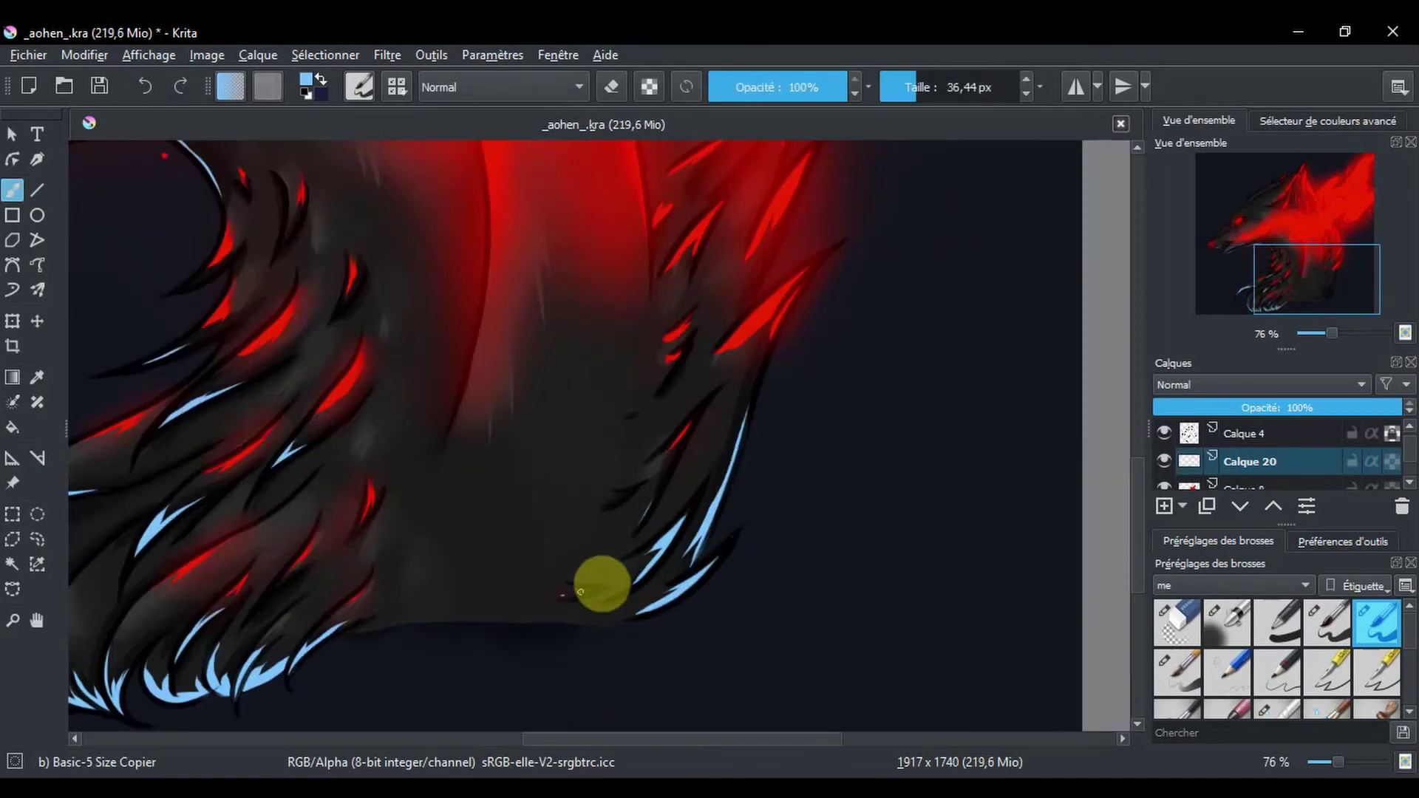
# Blend the blue rim strokes with Éclaircir mode at 67% opacity.
pyautogui.click(37, 621)
pyautogui.scroll(-3, 997, 574)
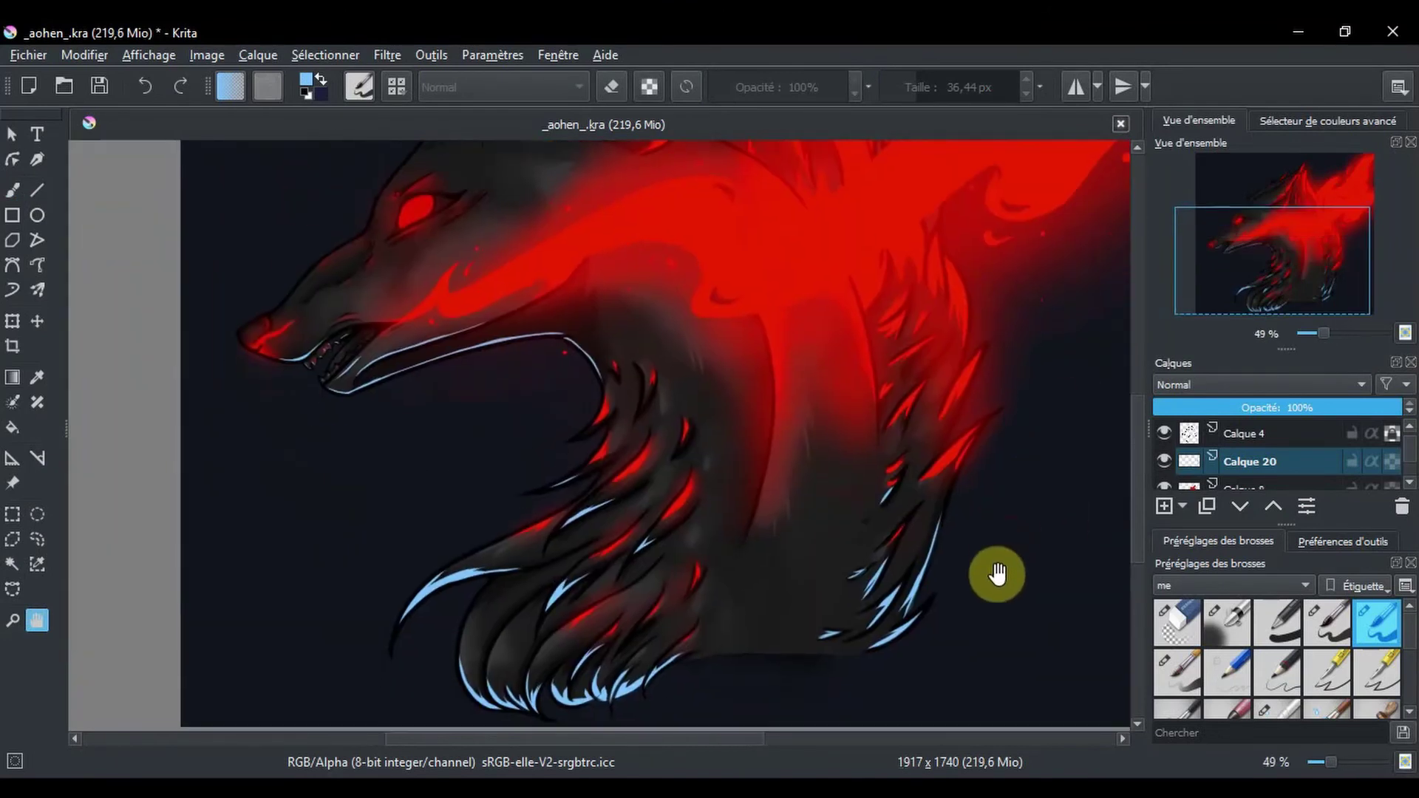
pyautogui.click(1256, 384)
pyautogui.click(1227, 623)
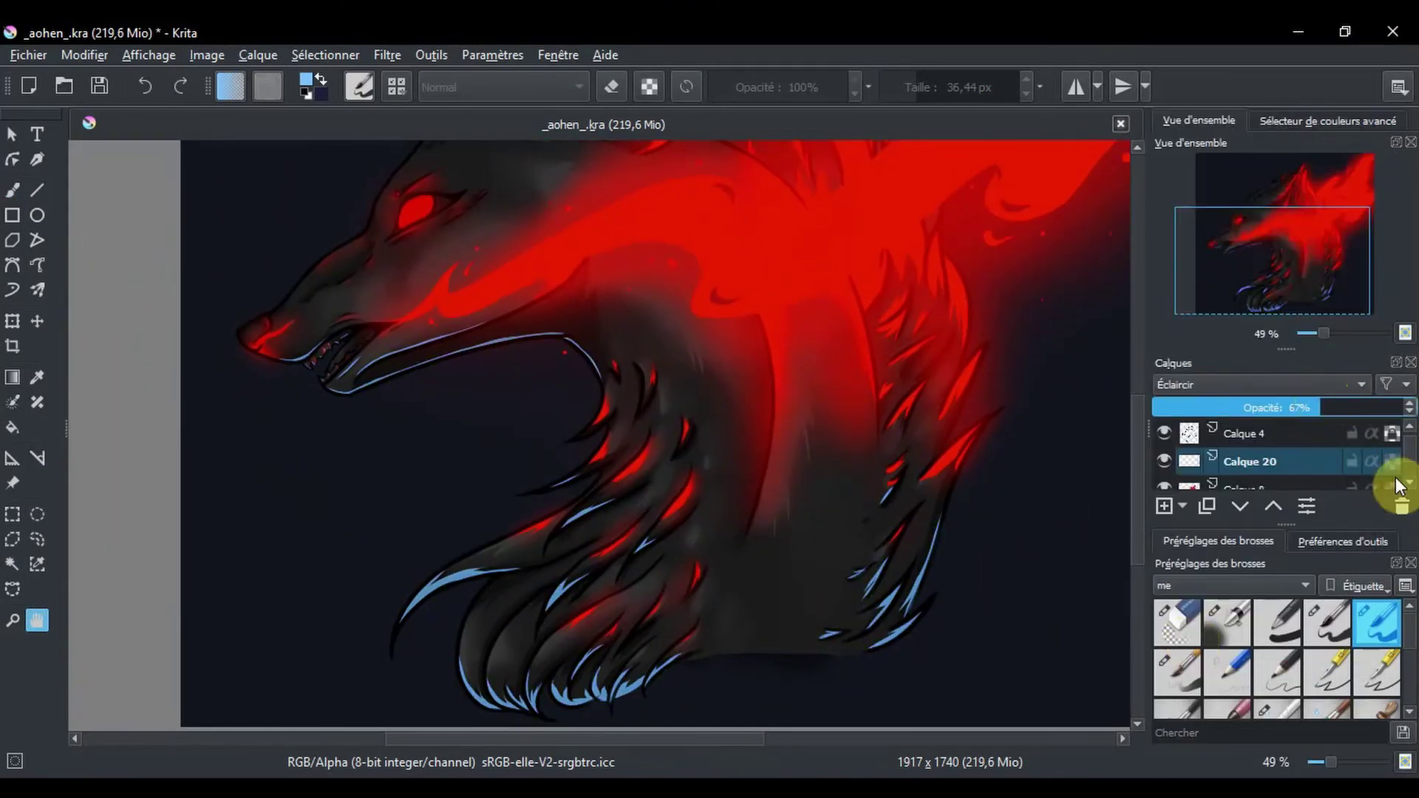
pyautogui.scroll(-3, 1394, 473)
# Airbrush a soft pale-blue glow under the jaw and along the bottom fur tips.
pyautogui.moveTo(412, 586); pyautogui.dragTo(703, 668)
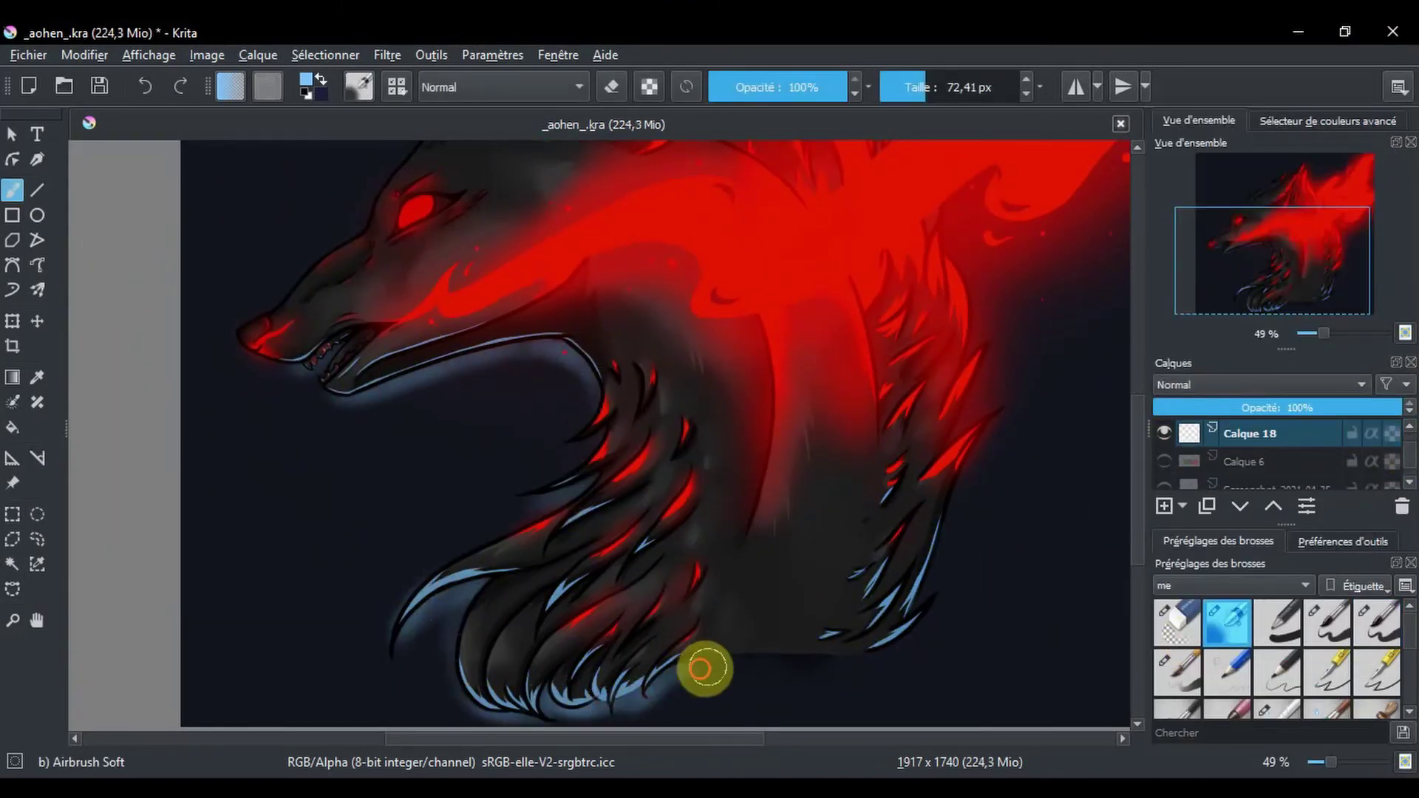
pyautogui.moveTo(599, 347); pyautogui.dragTo(295, 364)
pyautogui.moveTo(451, 583); pyautogui.dragTo(638, 696)
pyautogui.moveTo(591, 354); pyautogui.dragTo(317, 364)
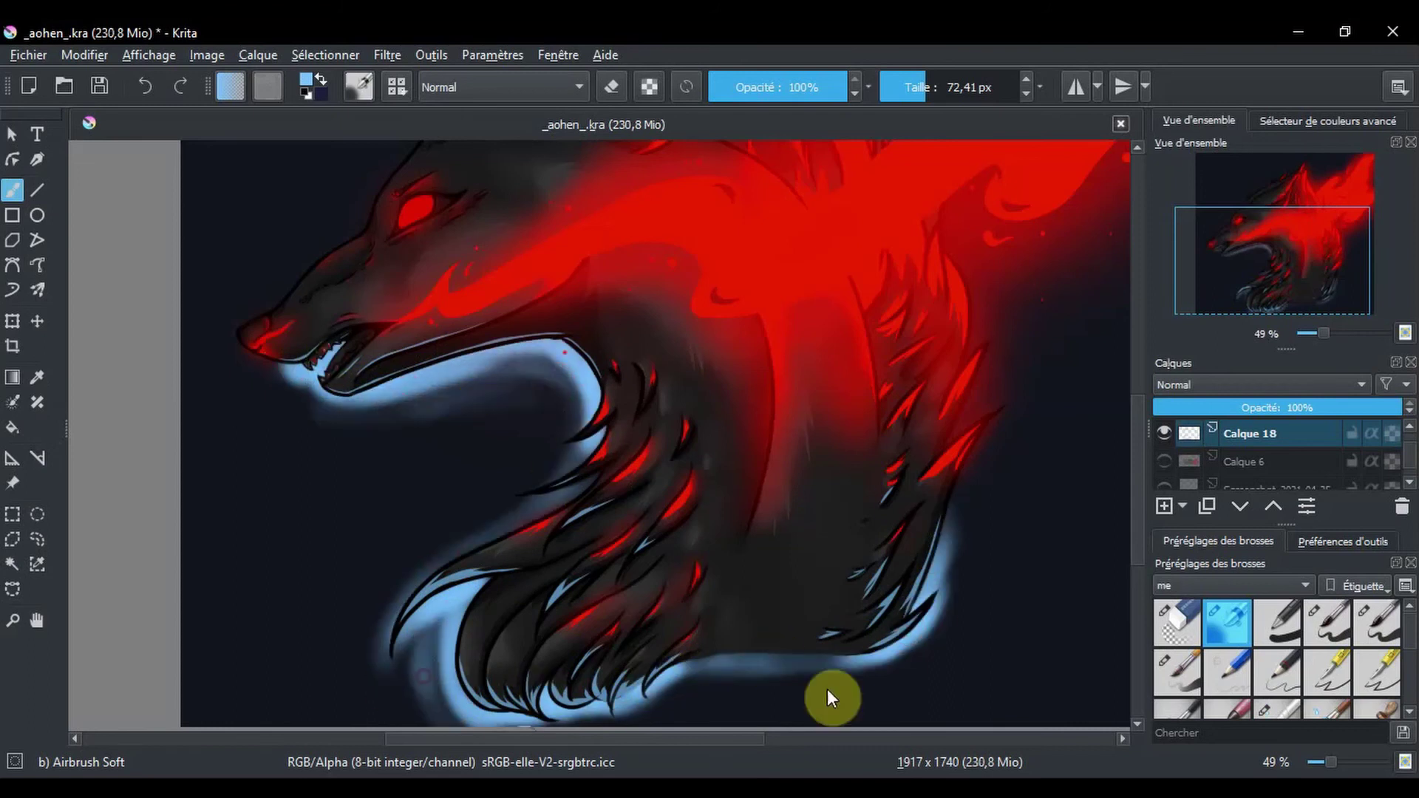
pyautogui.click(1226, 384)
# Blur the glow under the jaw and chest with Blender Blur, then lower its opacity to 76%.
pyautogui.press('Escape')
pyautogui.click(1177, 693)
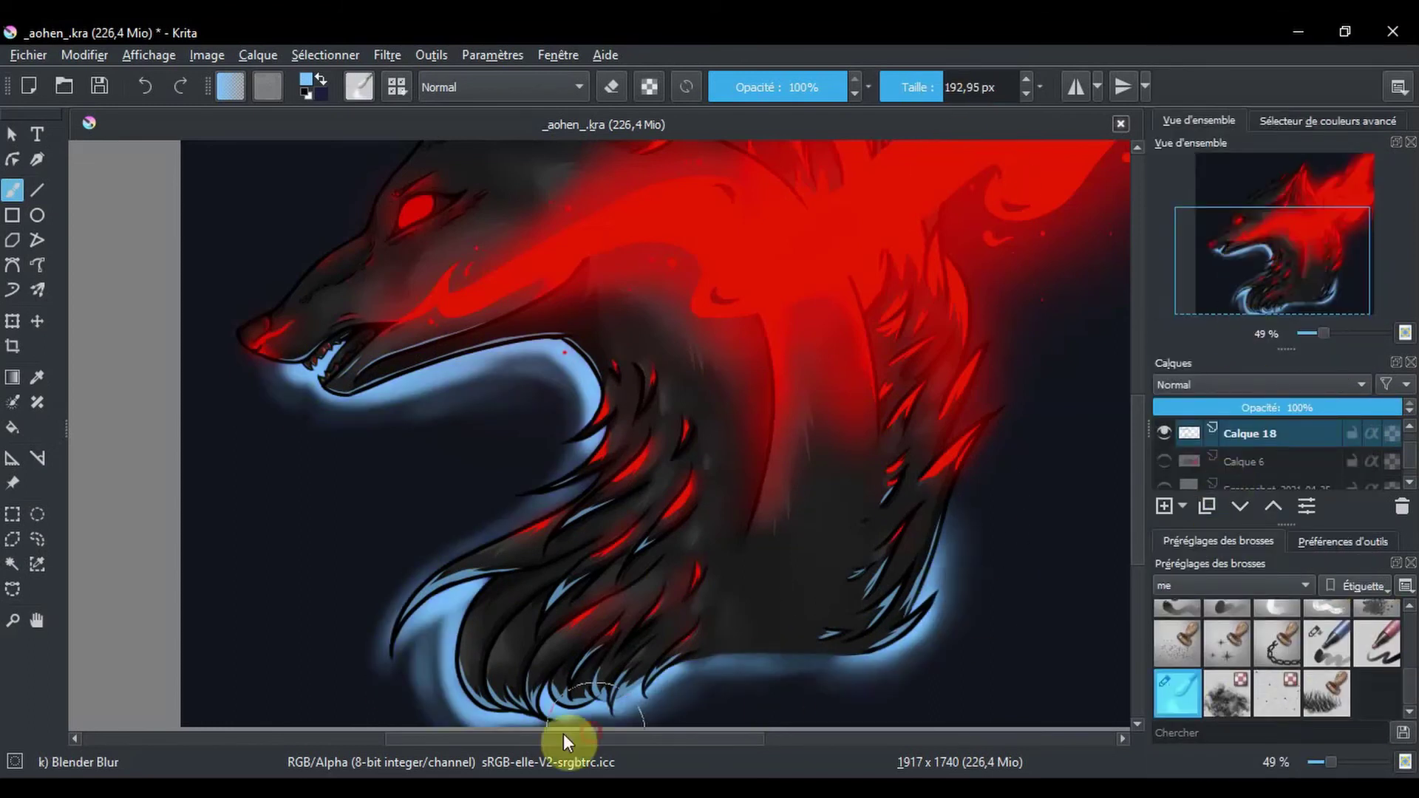
pyautogui.moveTo(569, 738); pyautogui.dragTo(525, 738)
pyautogui.moveTo(699, 370)
pyautogui.mouseDown()
pyautogui.moveTo(402, 466)
pyautogui.moveTo(1092, 659)
pyautogui.moveTo(670, 687)
pyautogui.mouseUp()
pyautogui.scroll(-3, 945, 491)
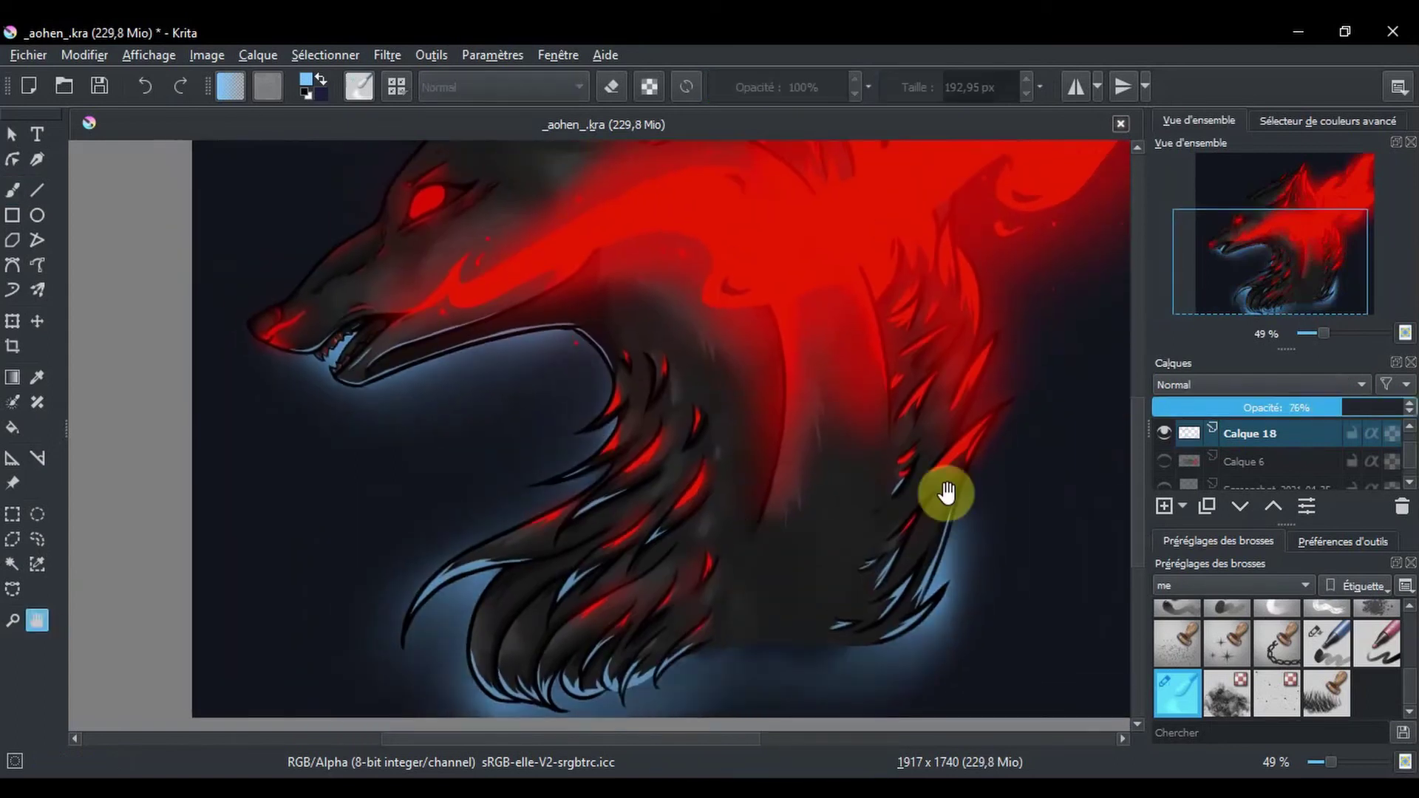
pyautogui.click(1303, 407)
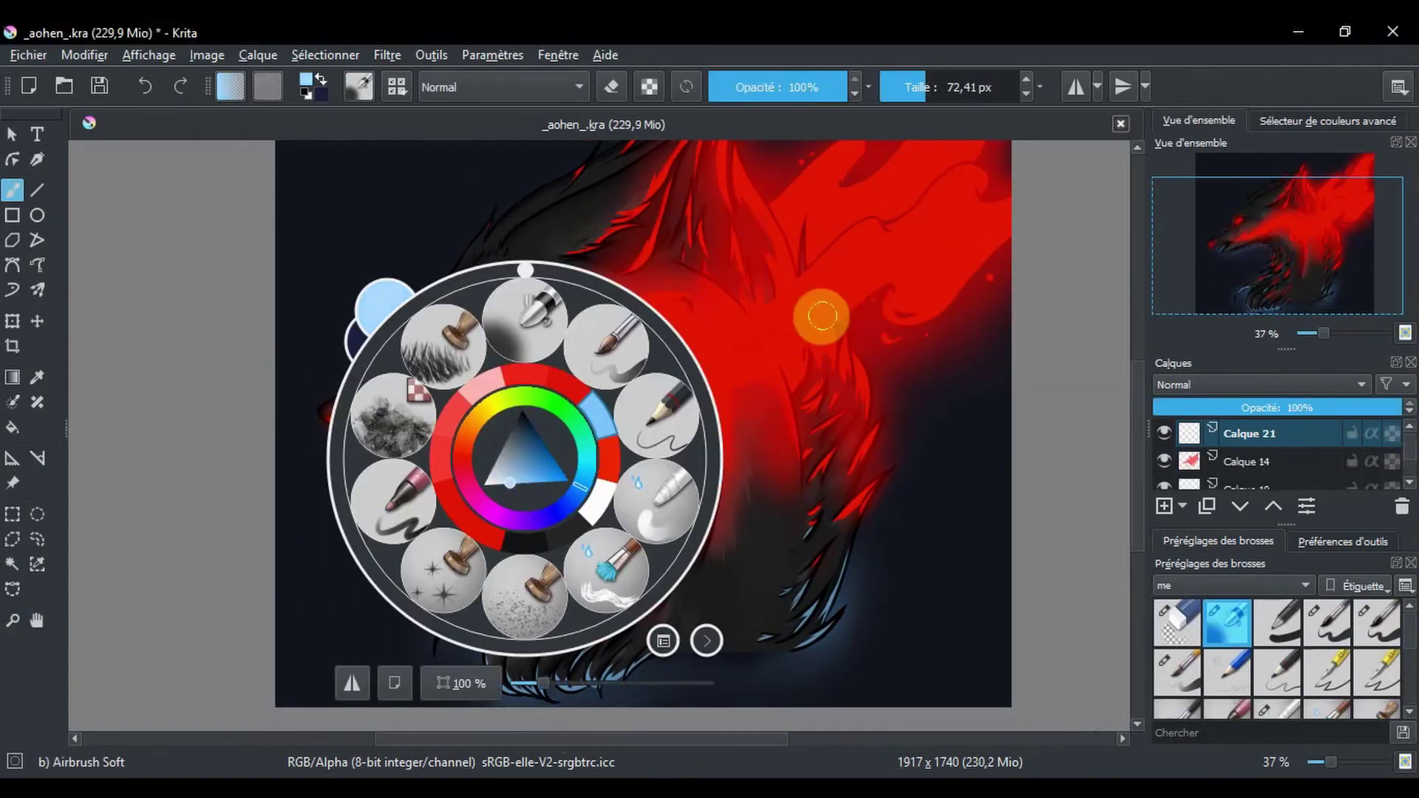
# Blur and airbrush the neck and jaw glow, setting Calque 21 to Lumière vive at 35%.
pyautogui.press('/')
pyautogui.moveTo(651, 702)
pyautogui.mouseDown()
pyautogui.moveTo(362, 496)
pyautogui.moveTo(635, 672)
pyautogui.mouseUp()
pyautogui.click(1226, 625)
pyautogui.moveTo(554, 586)
pyautogui.mouseDown()
pyautogui.moveTo(776, 629)
pyautogui.moveTo(545, 413)
pyautogui.moveTo(384, 399)
pyautogui.mouseUp()
pyautogui.click(1256, 384)
pyautogui.click(1240, 407)
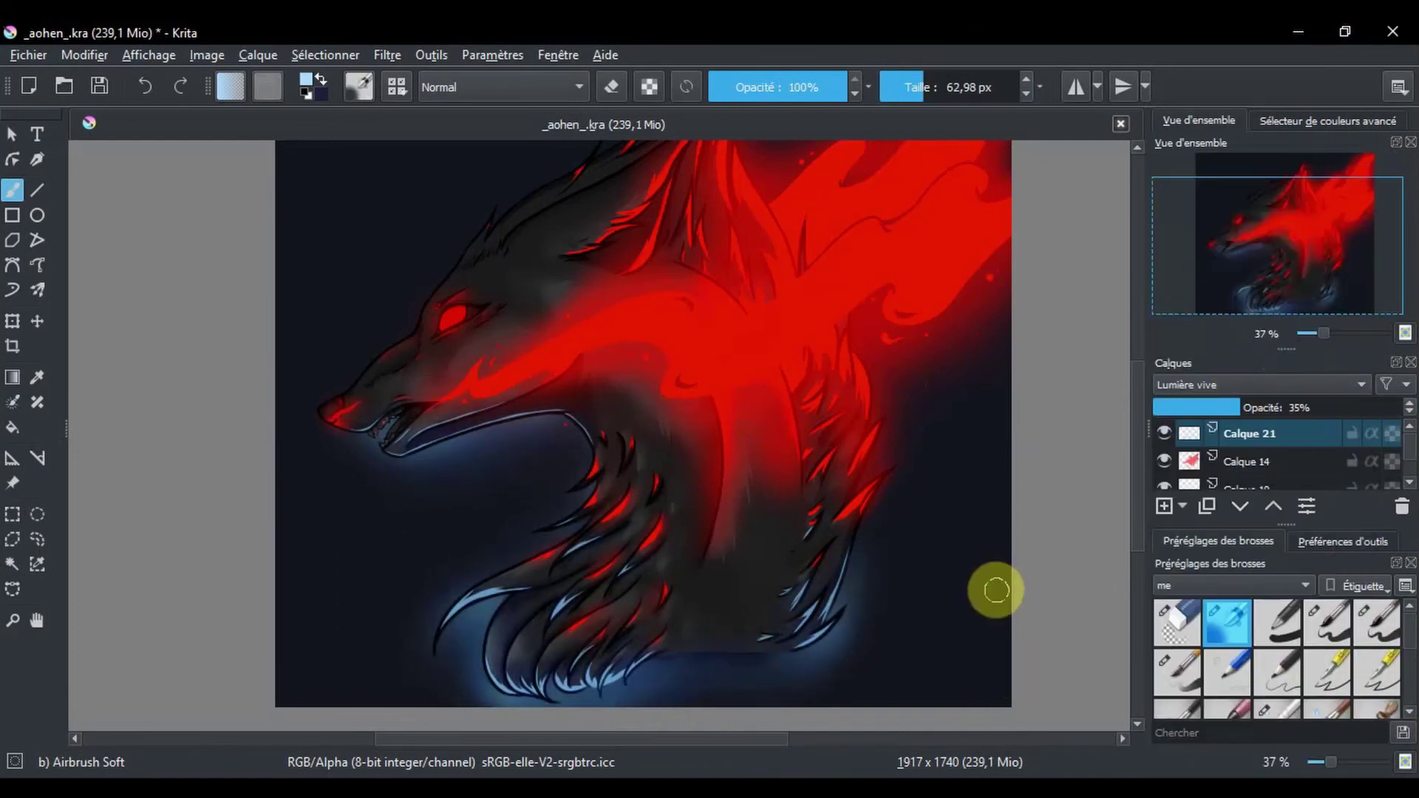
# On new layer Calque 22, airbrush white glow along the jaw and bottom fur, then blur it.
pyautogui.rightClick(995, 589)
pyautogui.press('Insert')
pyautogui.moveTo(583, 436)
pyautogui.mouseDown()
pyautogui.moveTo(395, 412)
pyautogui.moveTo(642, 554)
pyautogui.moveTo(549, 689)
pyautogui.moveTo(648, 497)
pyautogui.moveTo(406, 469)
pyautogui.mouseUp()
pyautogui.moveTo(636, 673)
pyautogui.mouseDown()
pyautogui.moveTo(824, 580)
pyautogui.moveTo(857, 525)
pyautogui.mouseUp()
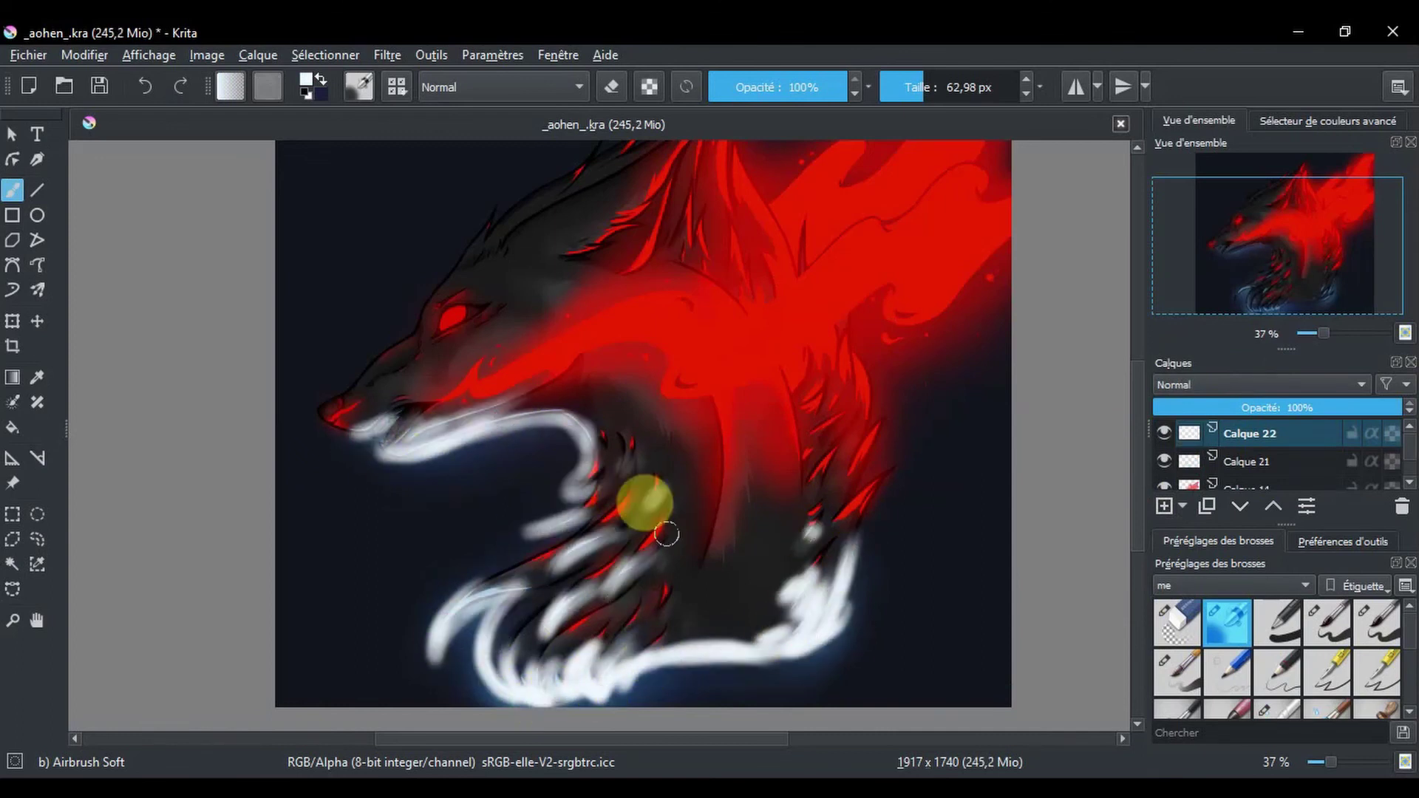
pyautogui.click(1243, 407)
pyautogui.press('/')
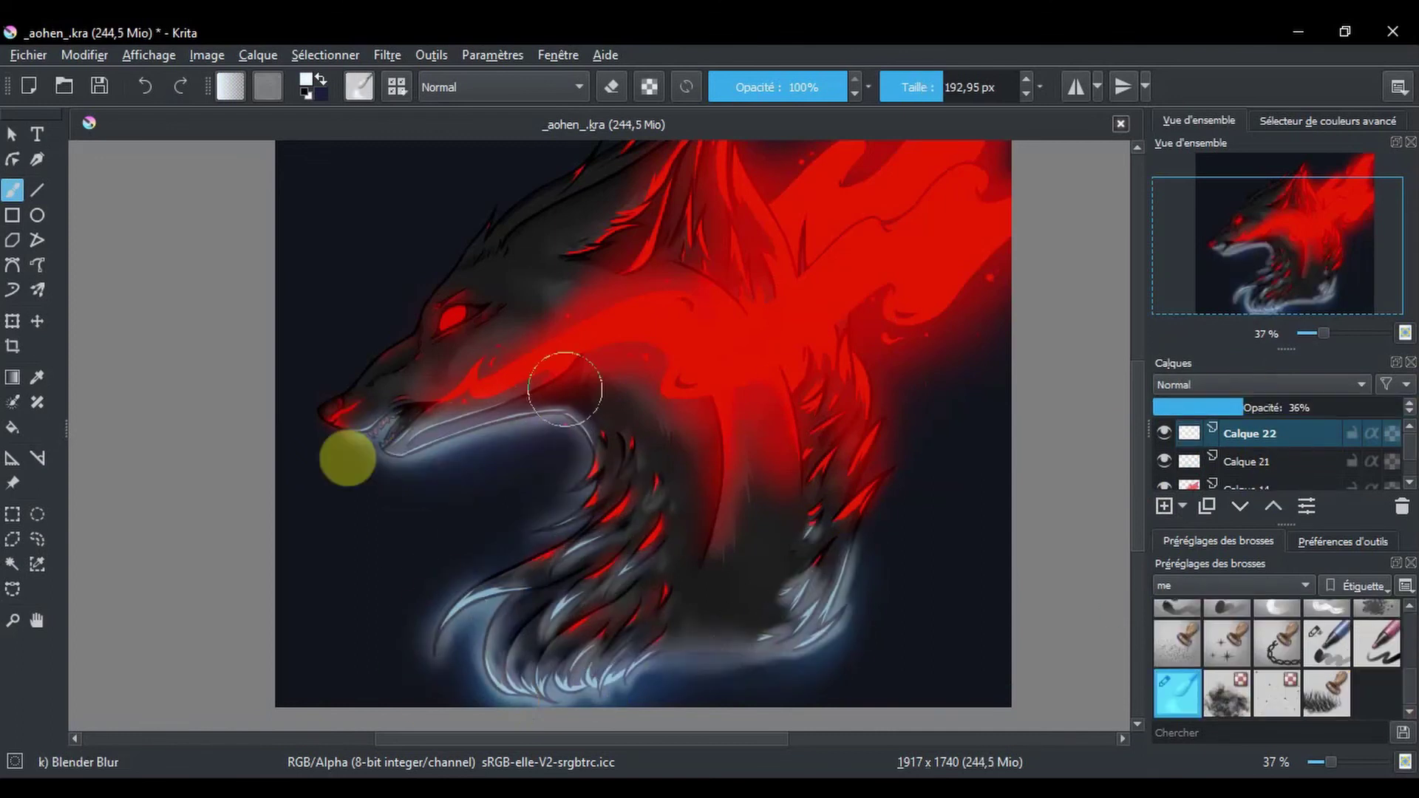
pyautogui.moveTo(1180, 405); pyautogui.dragTo(1213, 402)
# Lower Calque 22's white glow to 10% opacity and adjust its layer settings.
pyautogui.scroll(-3, 1404, 473)
pyautogui.scroll(2, 1402, 427)
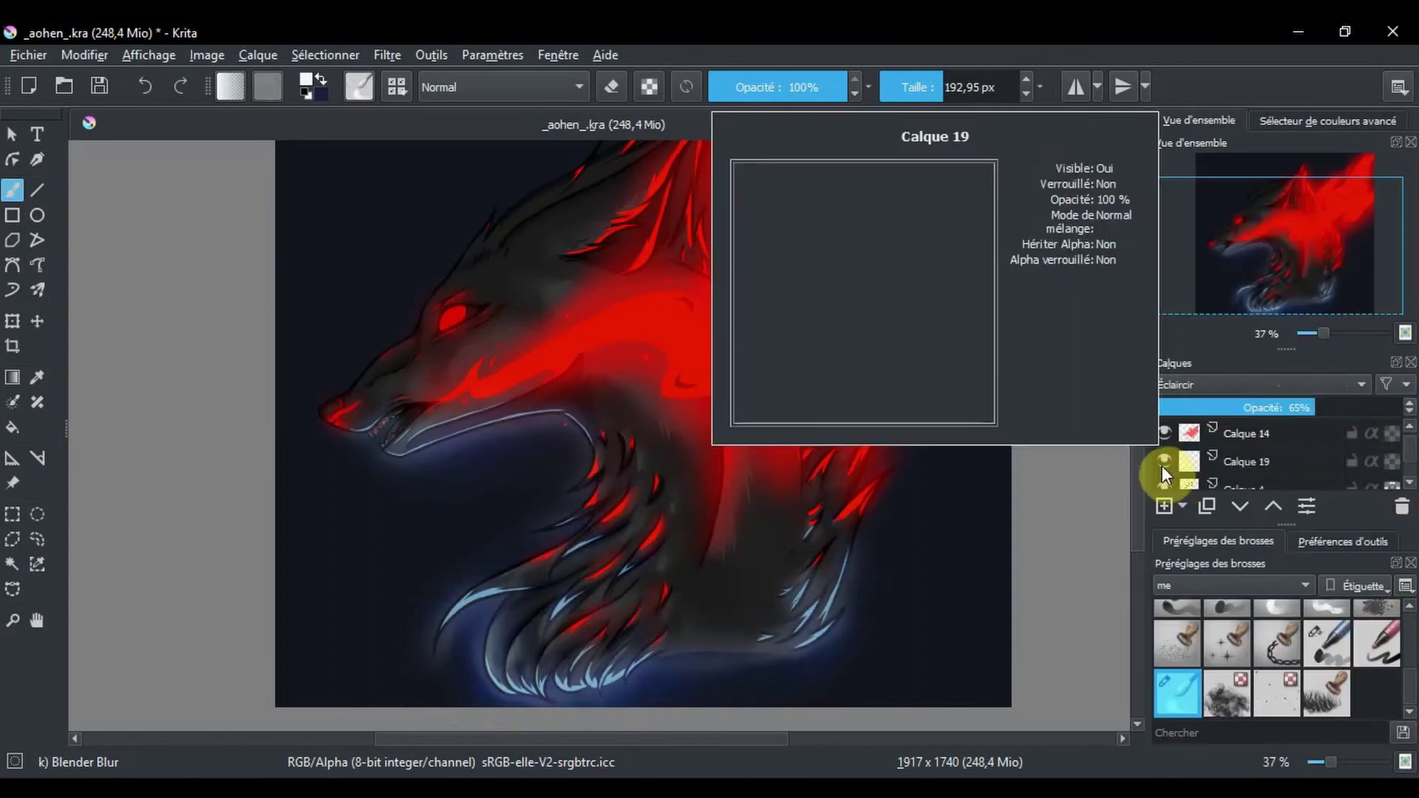
pyautogui.scroll(2, 1162, 466)
pyautogui.click(1181, 409)
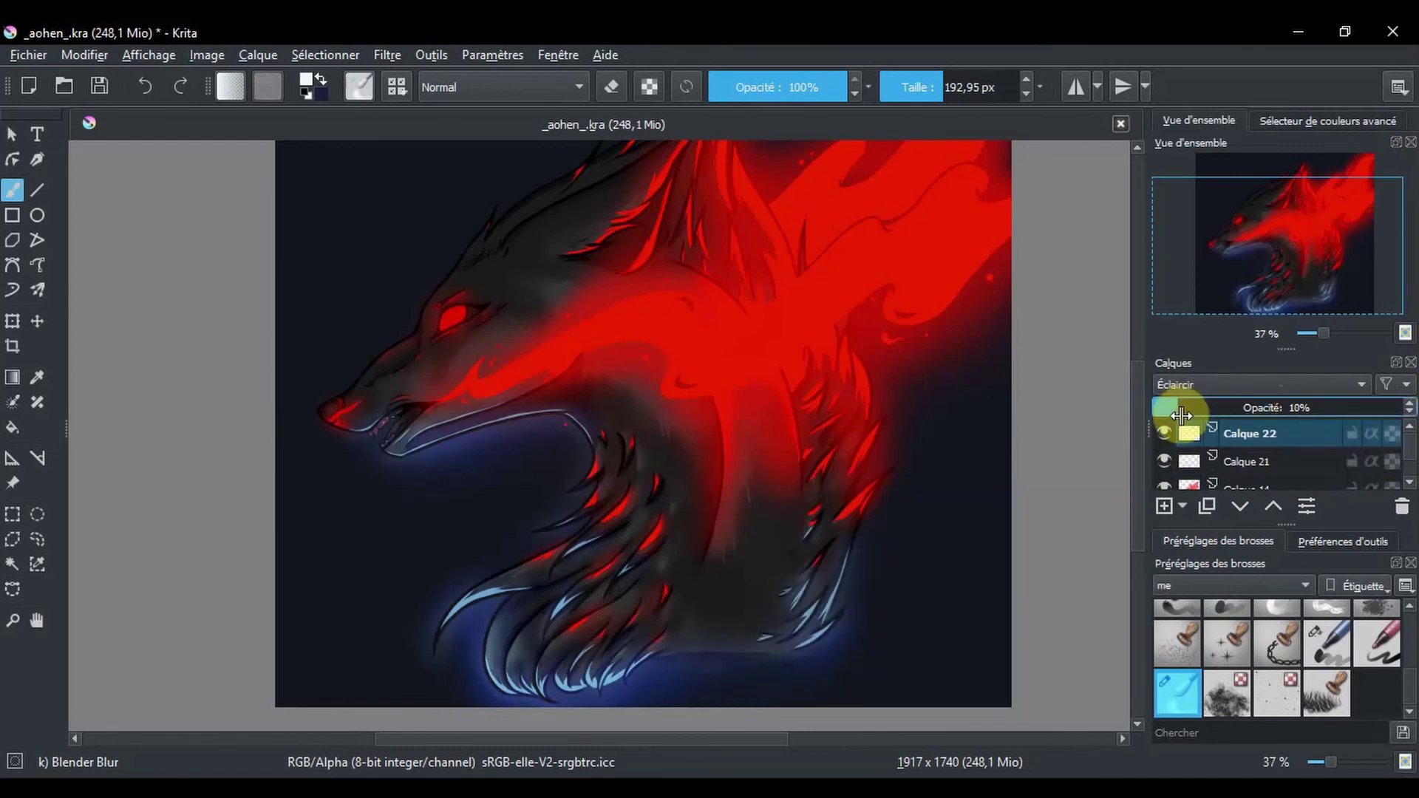
pyautogui.moveTo(1181, 414); pyautogui.dragTo(1324, 412)
pyautogui.hotkey('shift', 'Delete')
pyautogui.click(1256, 384)
# Select Calque 21, zoom out, and hide Calque 8 to compare the glow.
pyautogui.click(1241, 339)
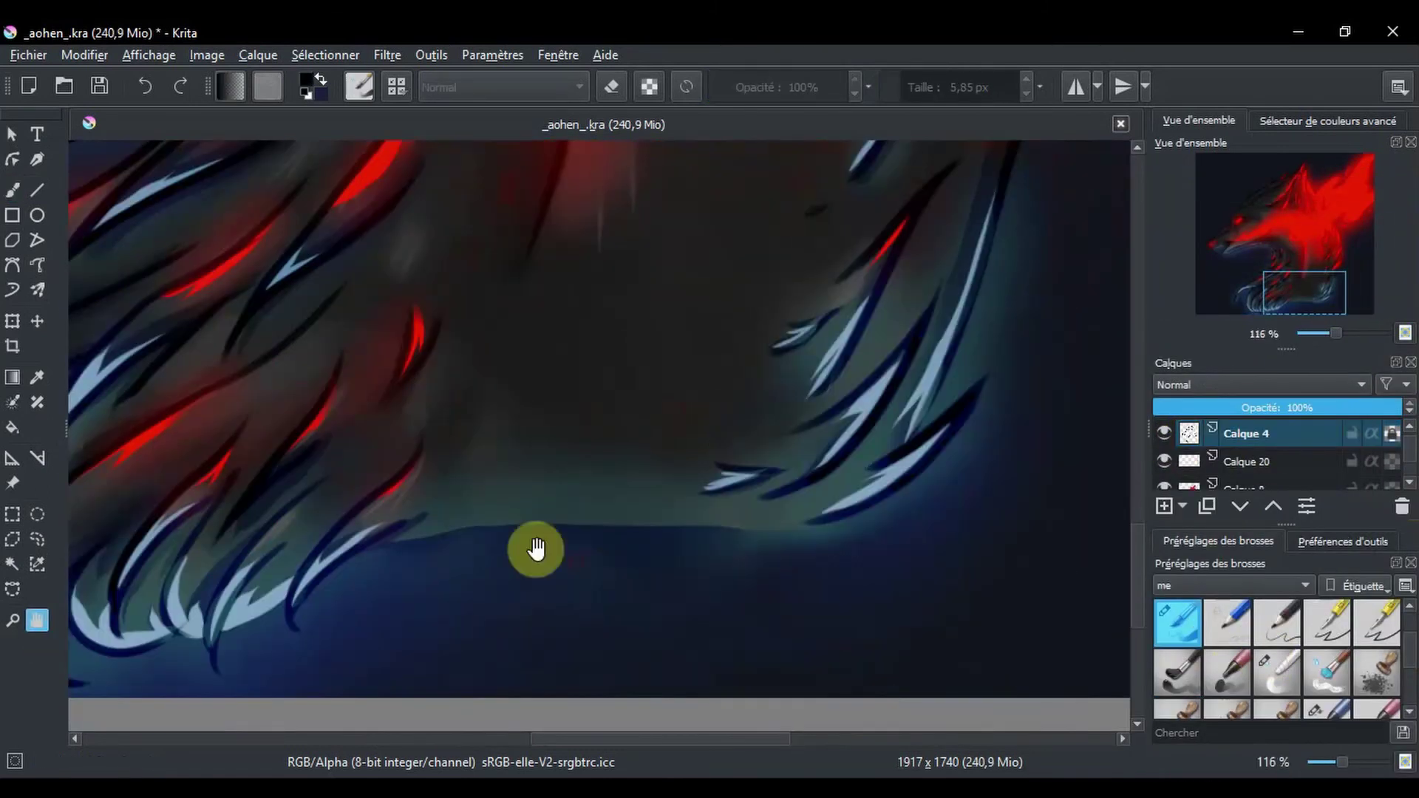
pyautogui.rightClick(703, 468)
pyautogui.moveTo(810, 690); pyautogui.dragTo(948, 693)
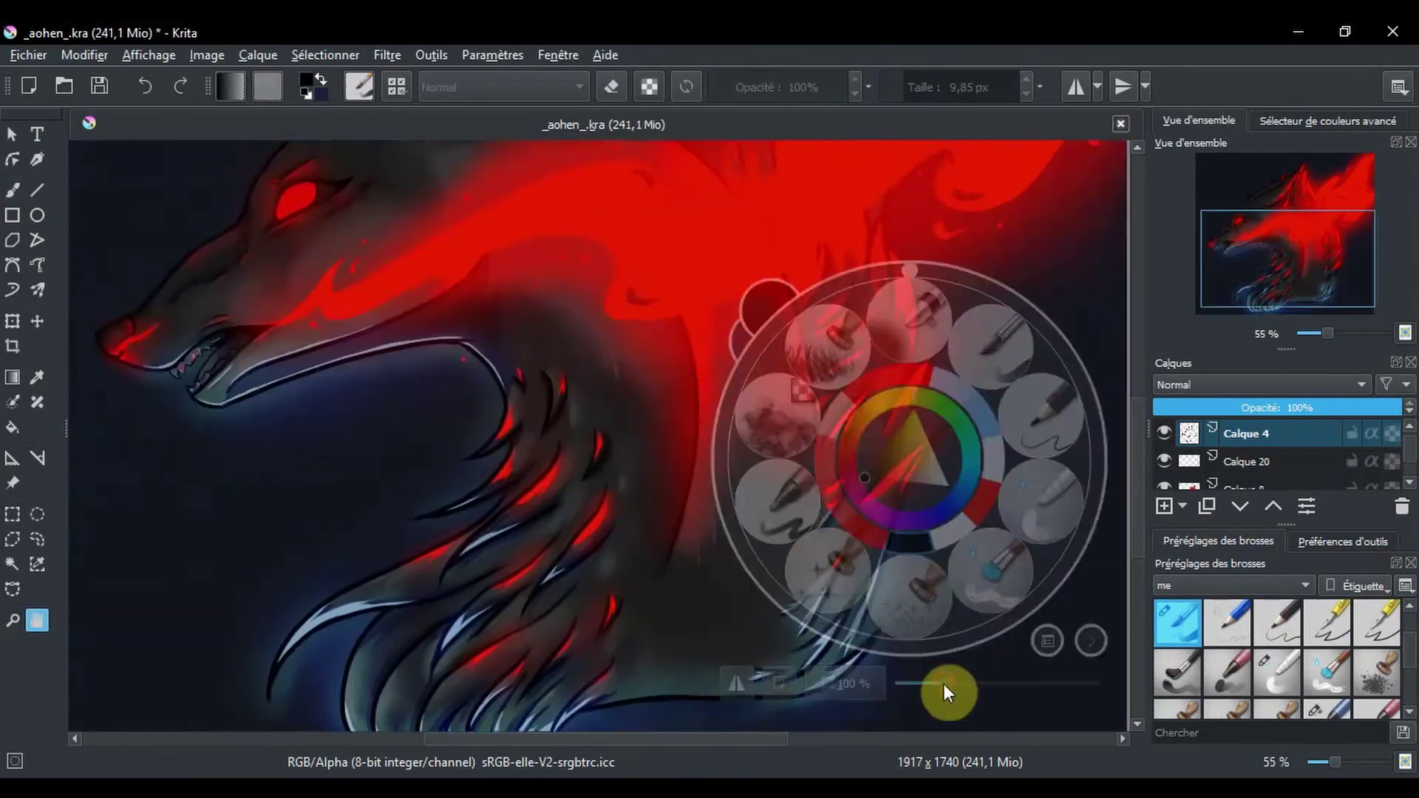
pyautogui.scroll(-2, 1265, 463)
pyautogui.moveTo(1389, 407); pyautogui.dragTo(1330, 407)
pyautogui.click(1164, 433)
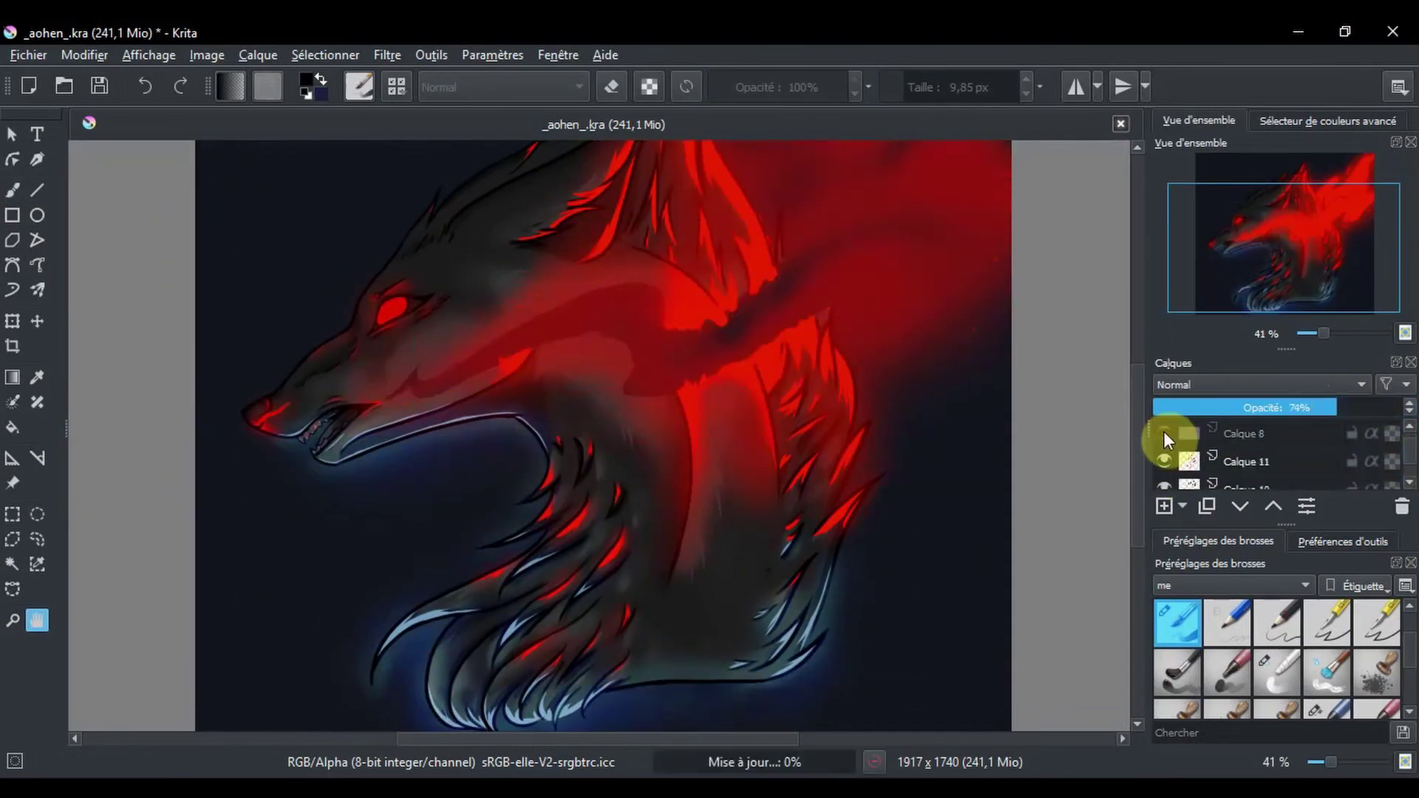
# Select Calque 11 and switch to the Blender Blur and blending brushes for the neck fur.
pyautogui.click(1249, 461)
pyautogui.click(1278, 673)
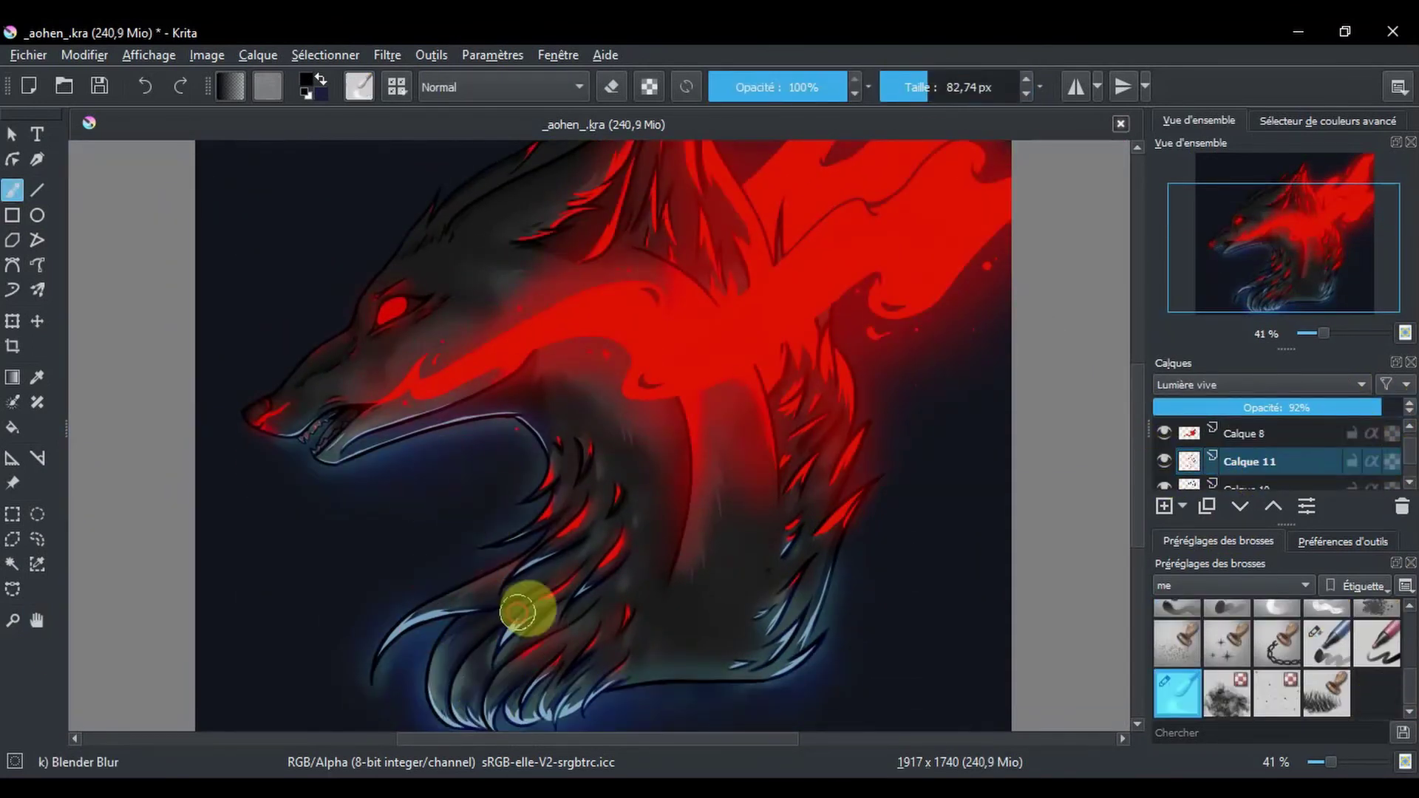
pyautogui.press('/')
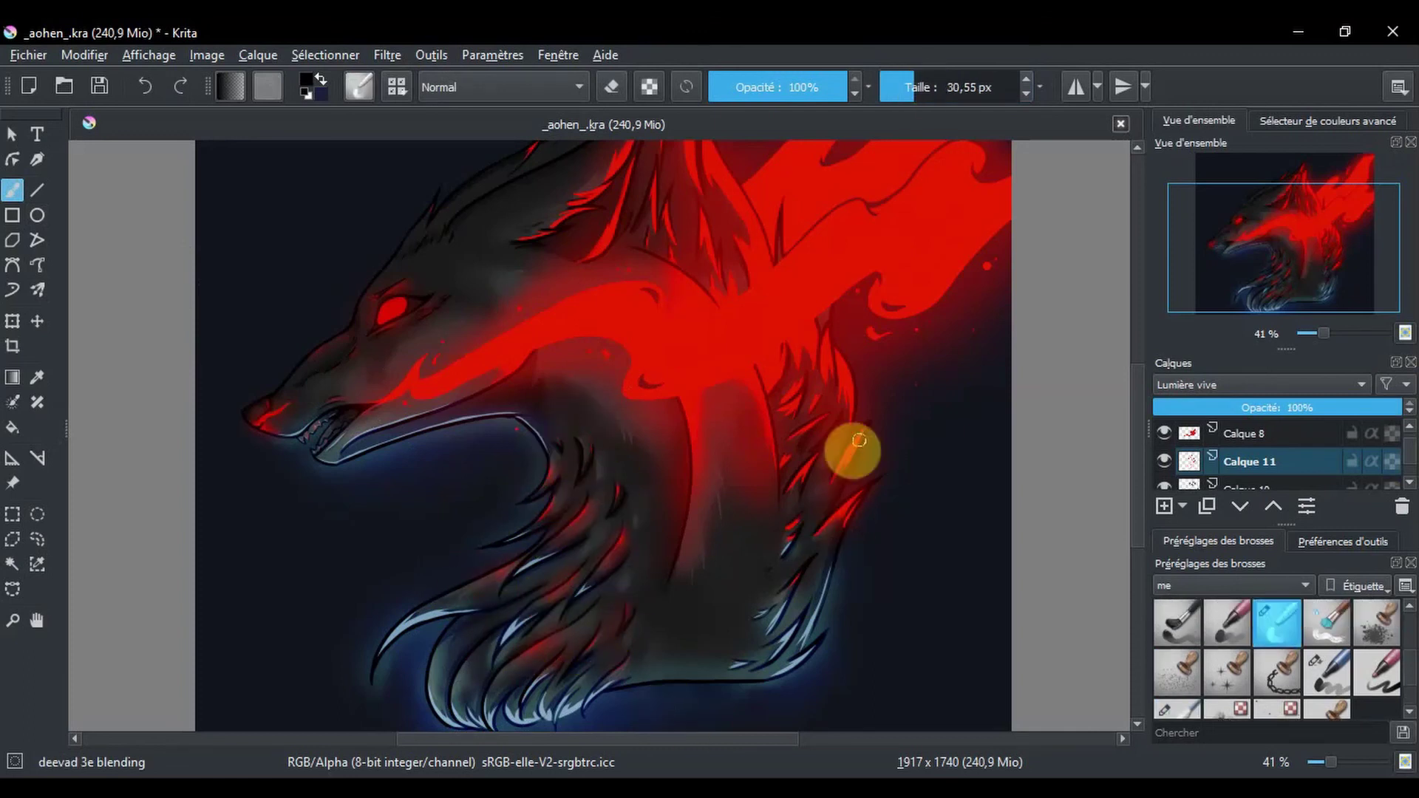
pyautogui.moveTo(580, 355); pyautogui.dragTo(538, 466)
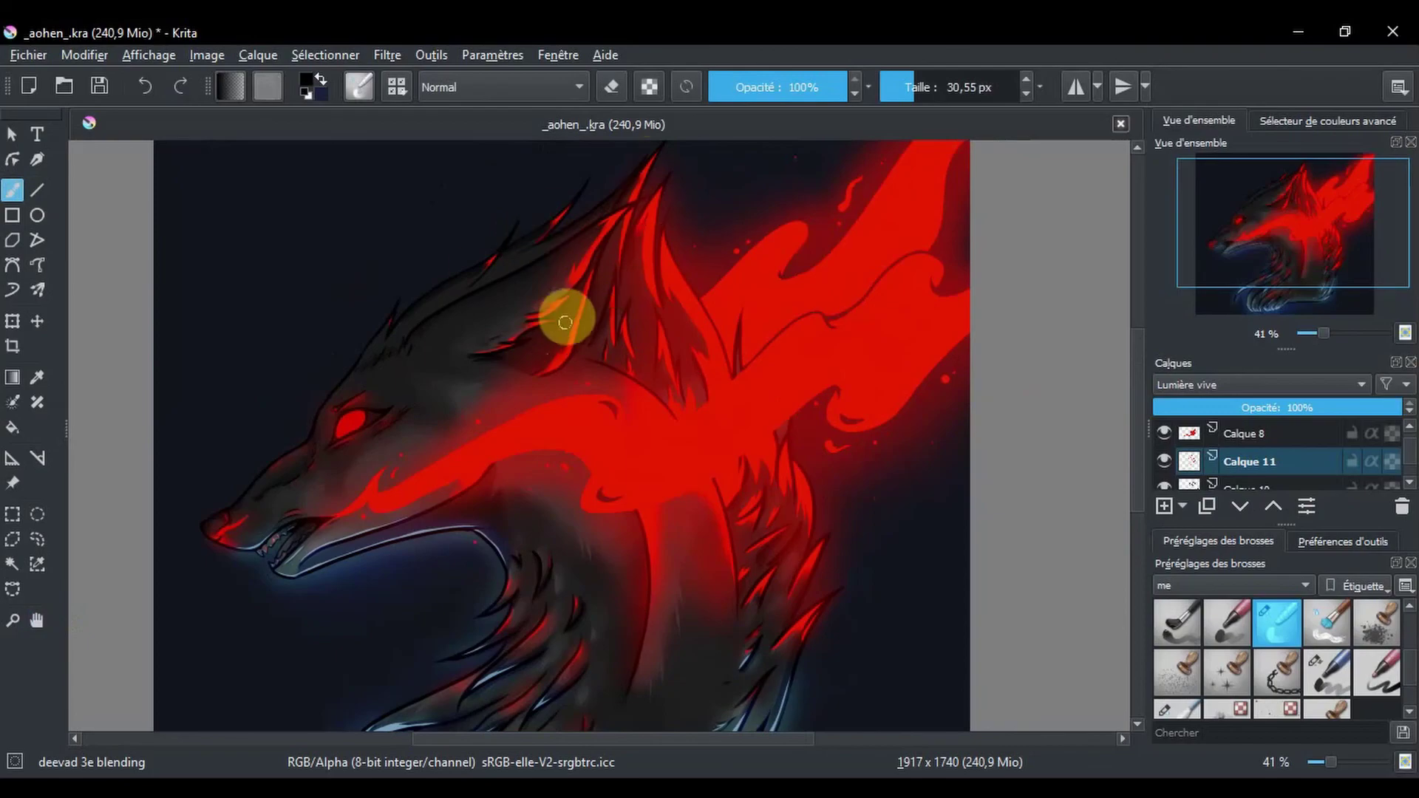